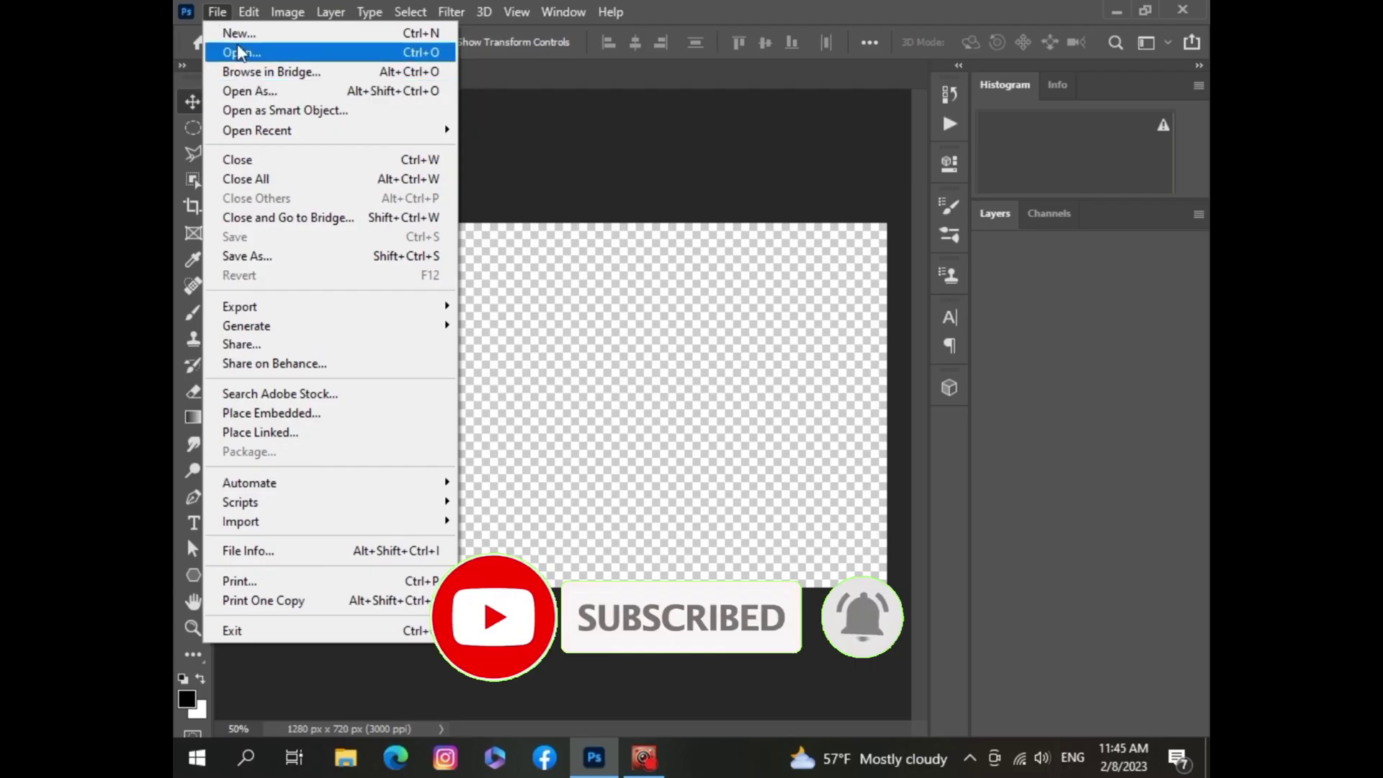
Step: Open the jungle temple photo photo-7752677 from the photo shop folder on the Desktop
left_click(241, 52)
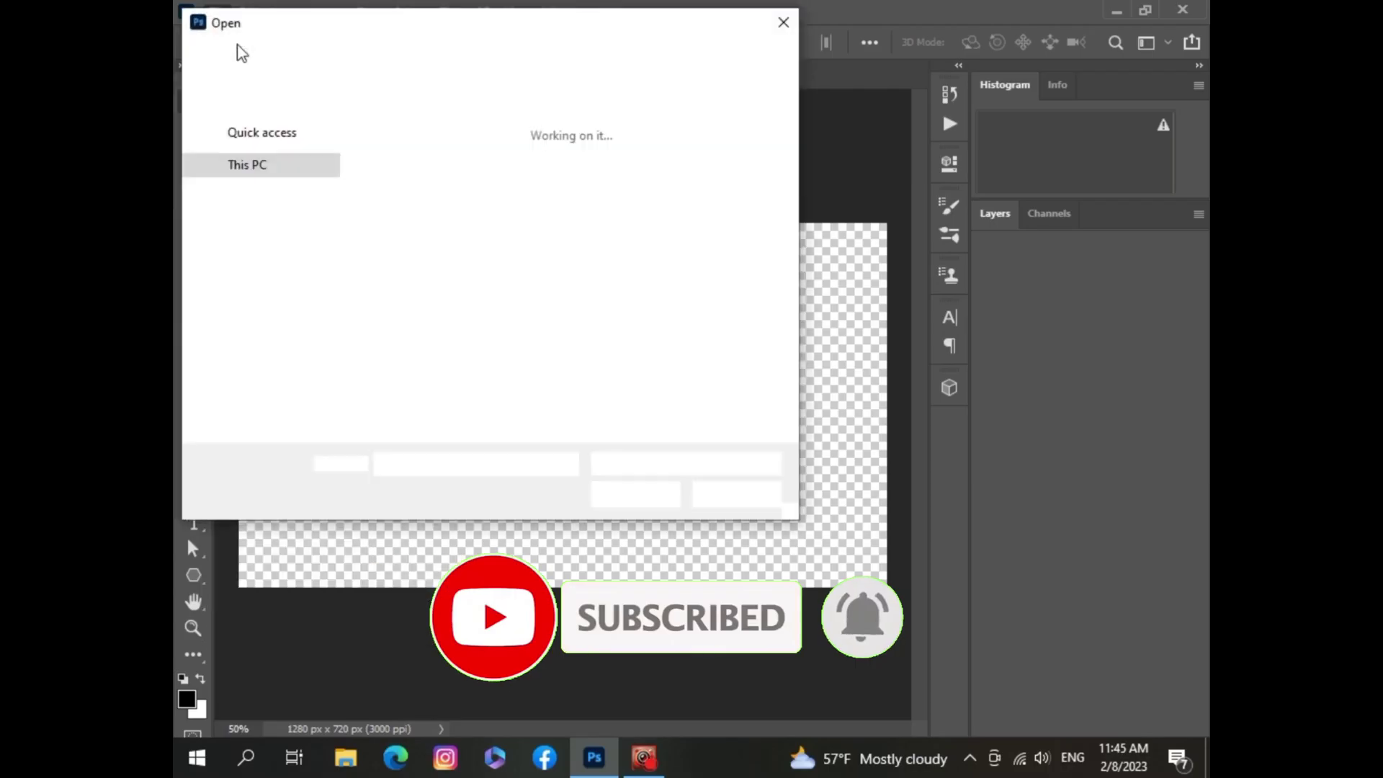
left_click(260, 383)
left_click(425, 387)
double_click(425, 386)
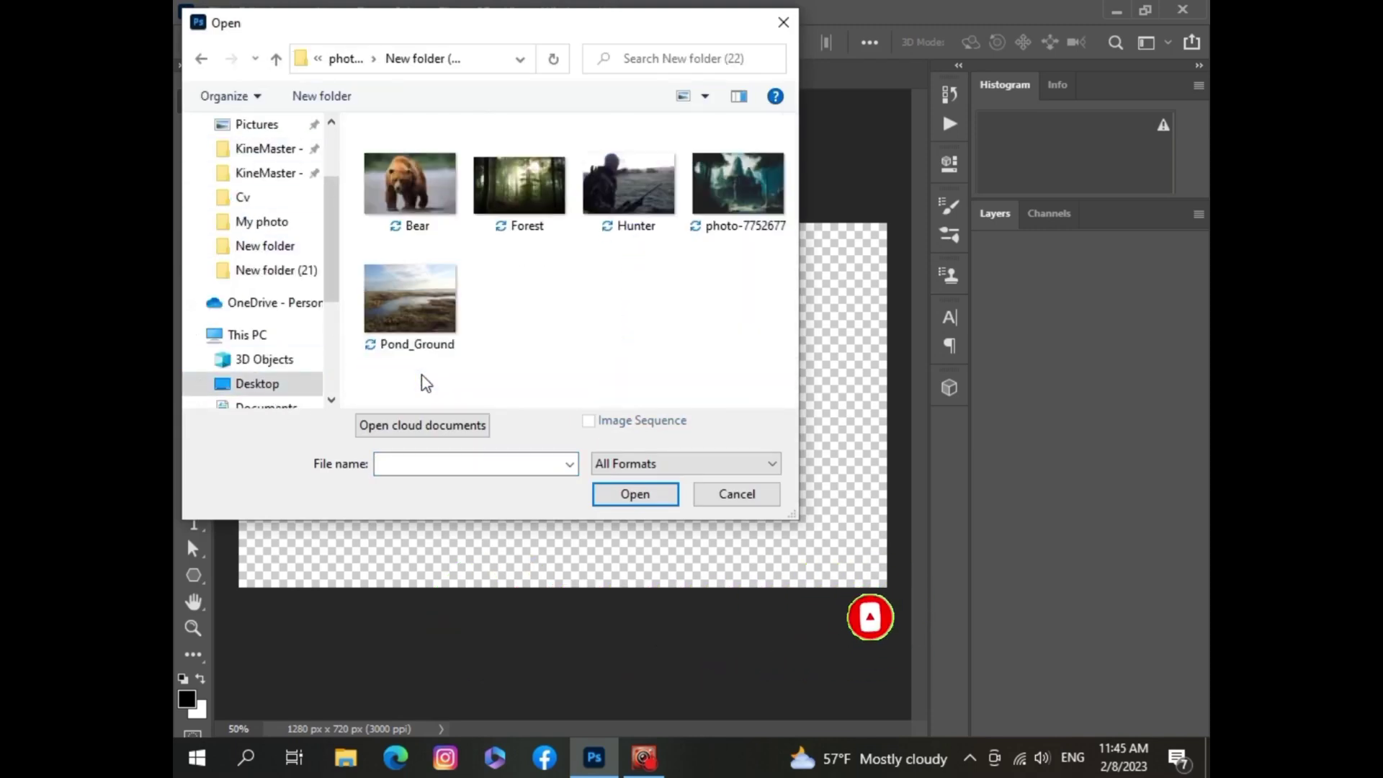
left_click(771, 182)
left_click(647, 494)
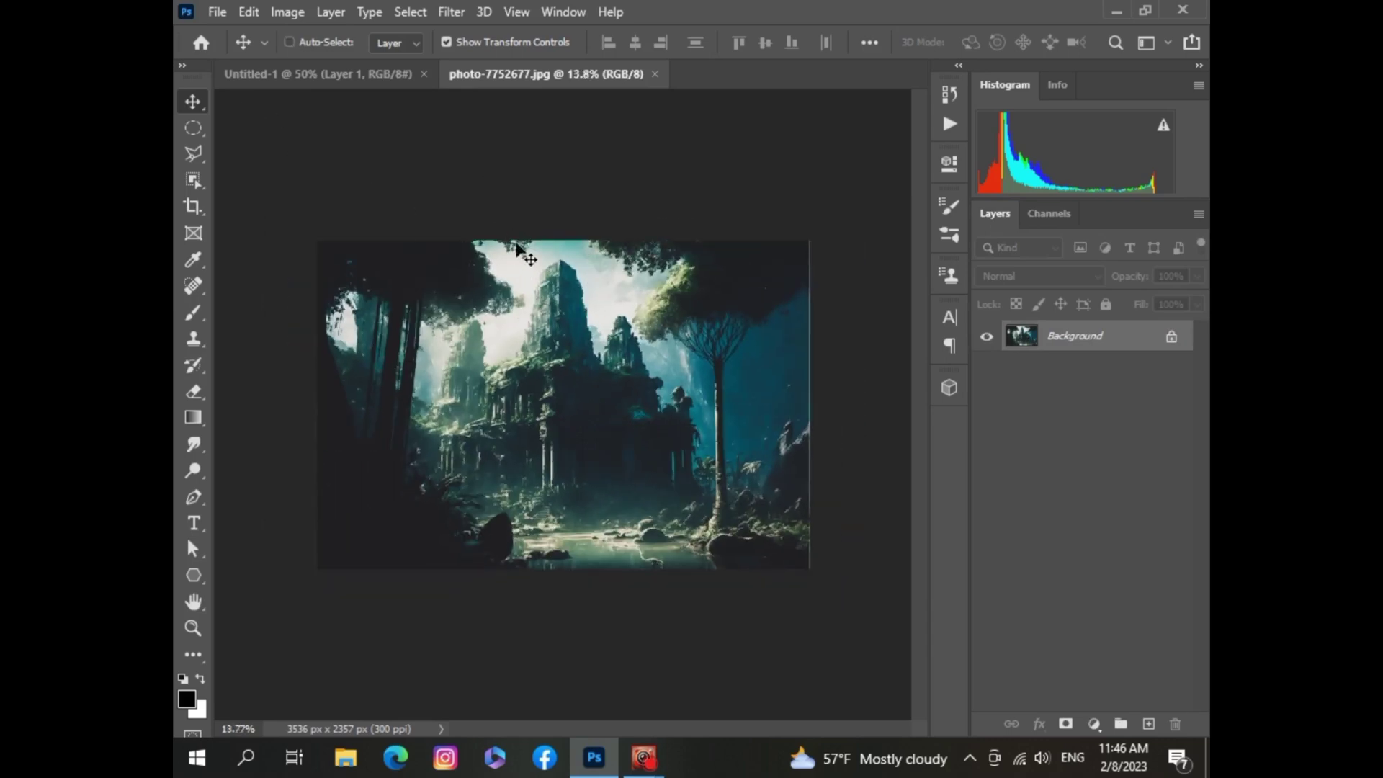
Step: Bring the temple photo into Untitled-1 and scale it to fill the canvas
key("ctrl+a")
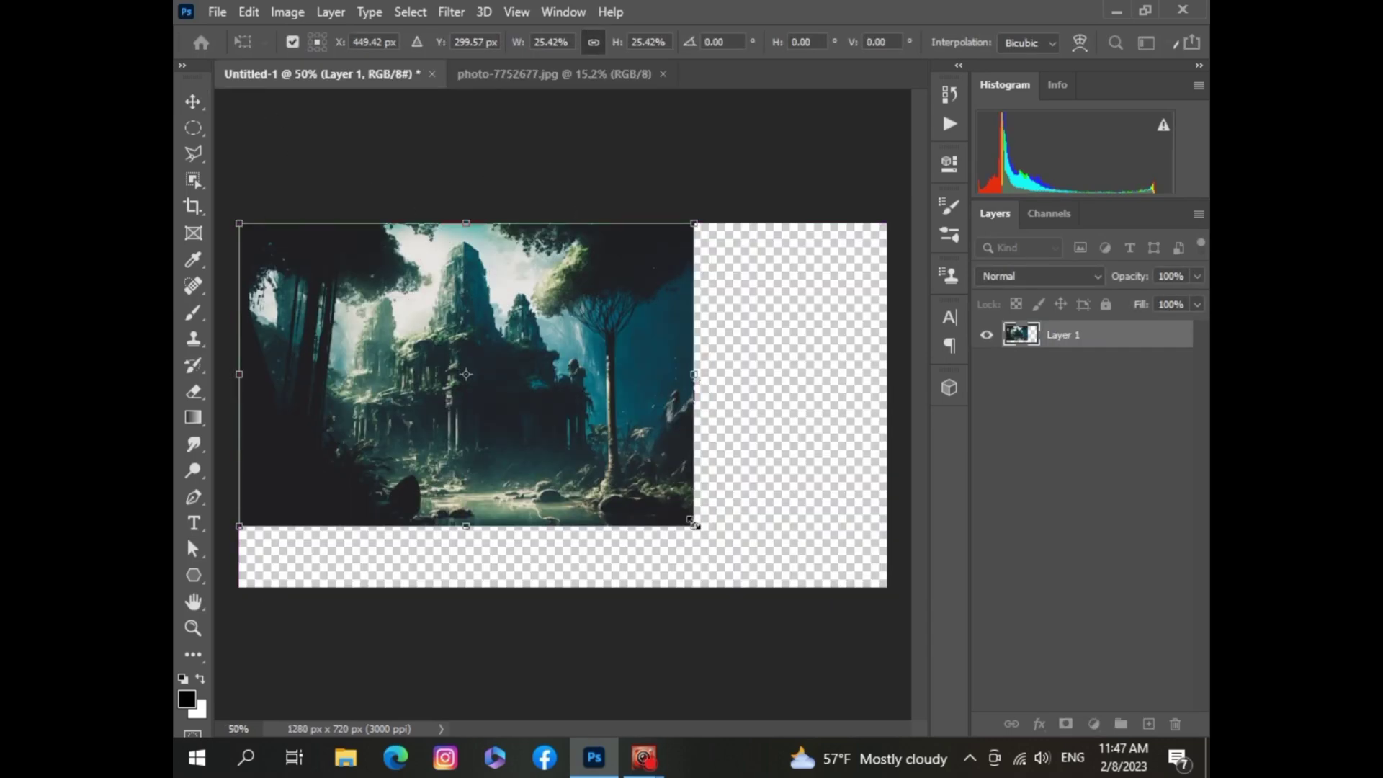
mouse_move(693, 524)
left_mouse_down()
mouse_move(530, 416)
mouse_move(886, 586)
left_mouse_up()
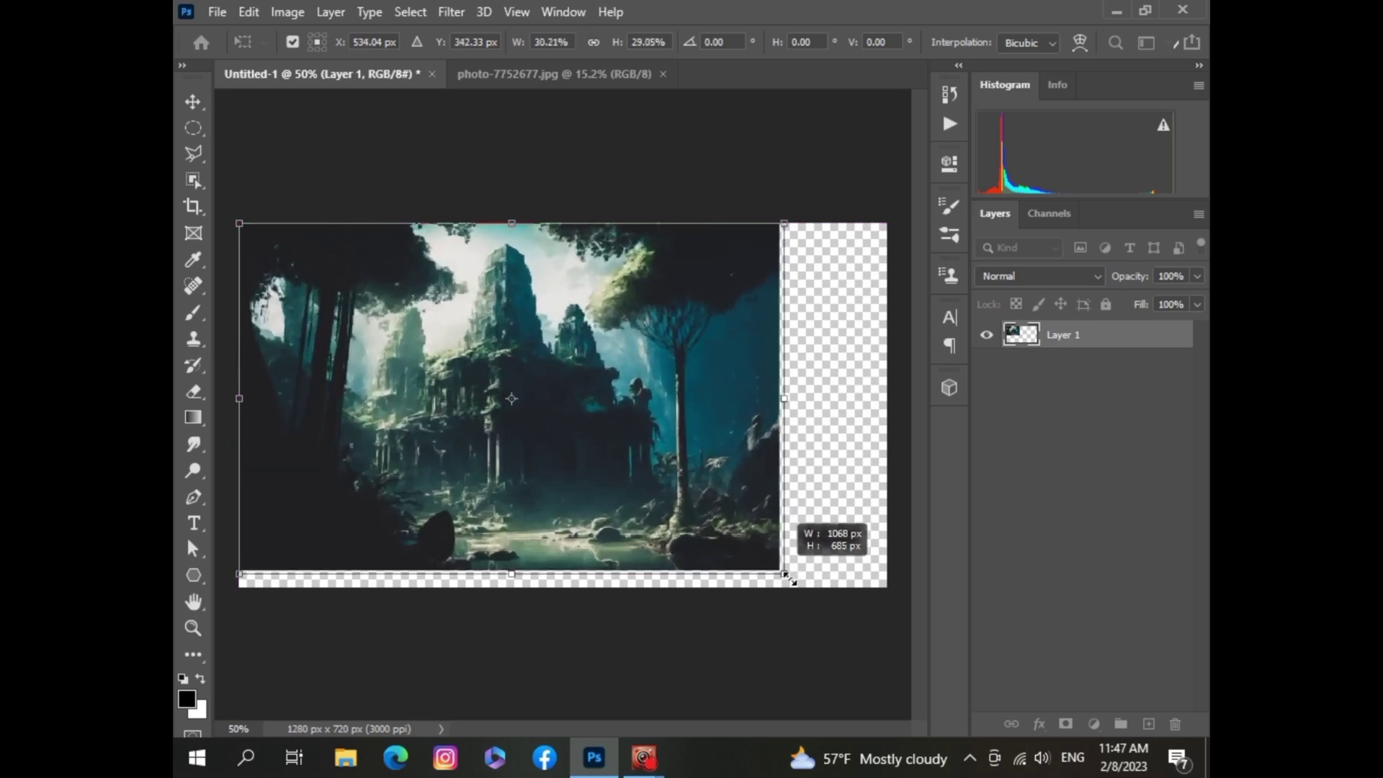
key("Return")
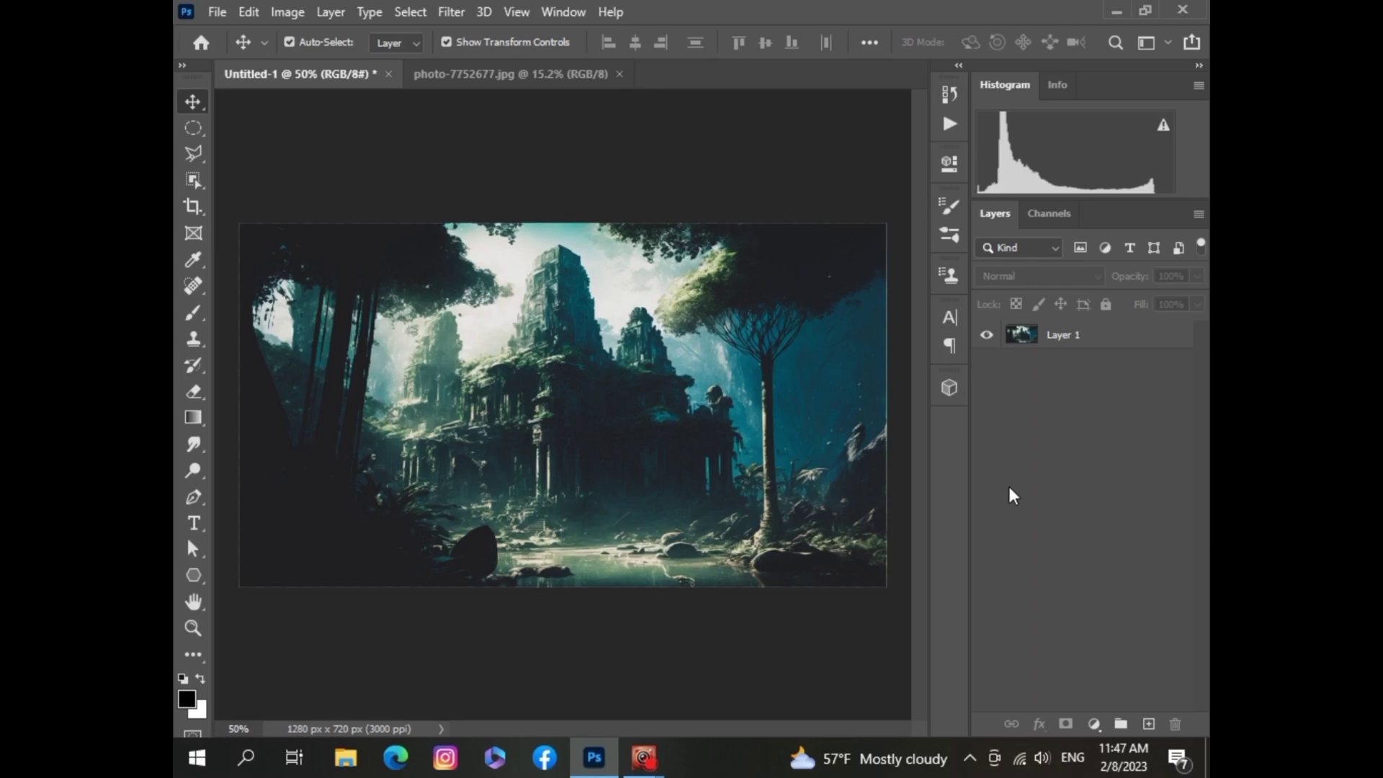
Step: Flip the temple photo layer horizontally with Free Transform
left_click(729, 423)
key("ctrl+t")
right_click(729, 423)
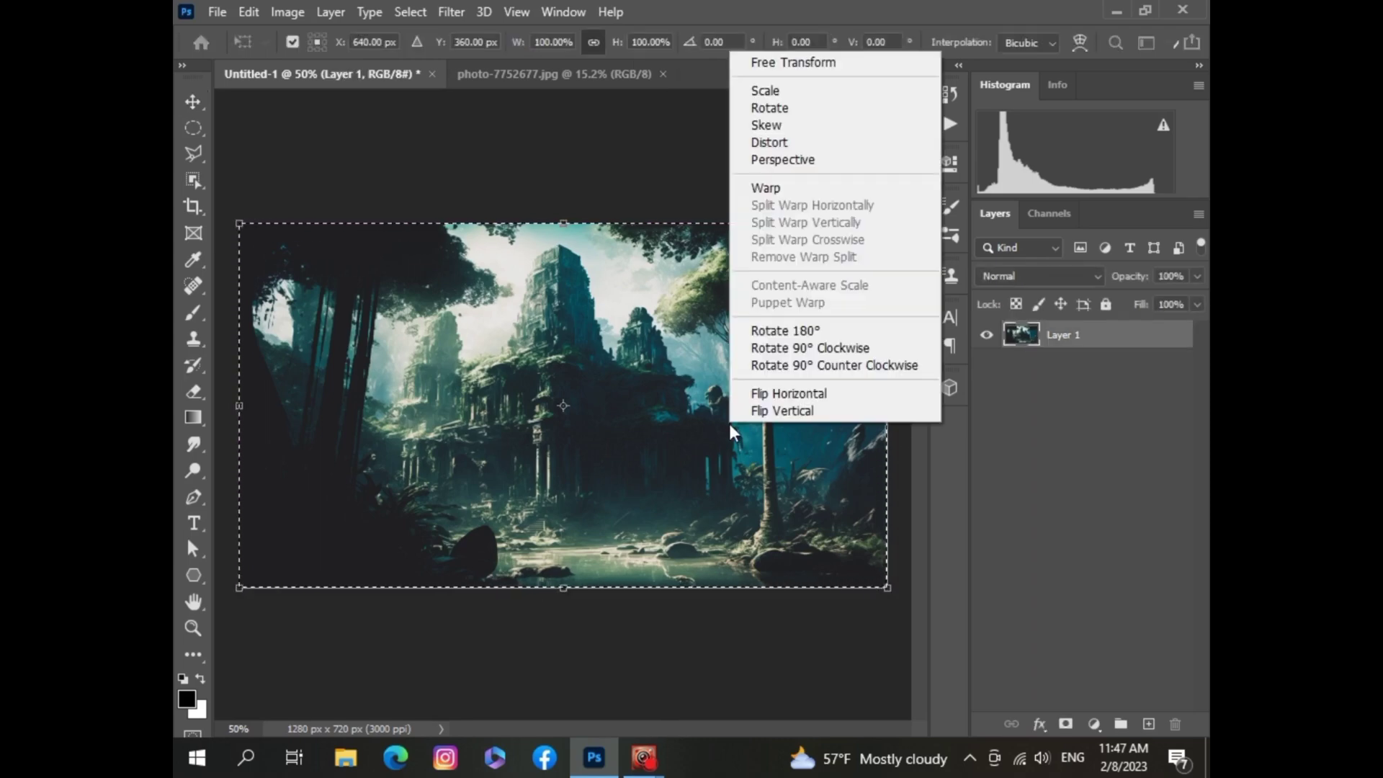
left_click(789, 394)
left_click(1068, 392)
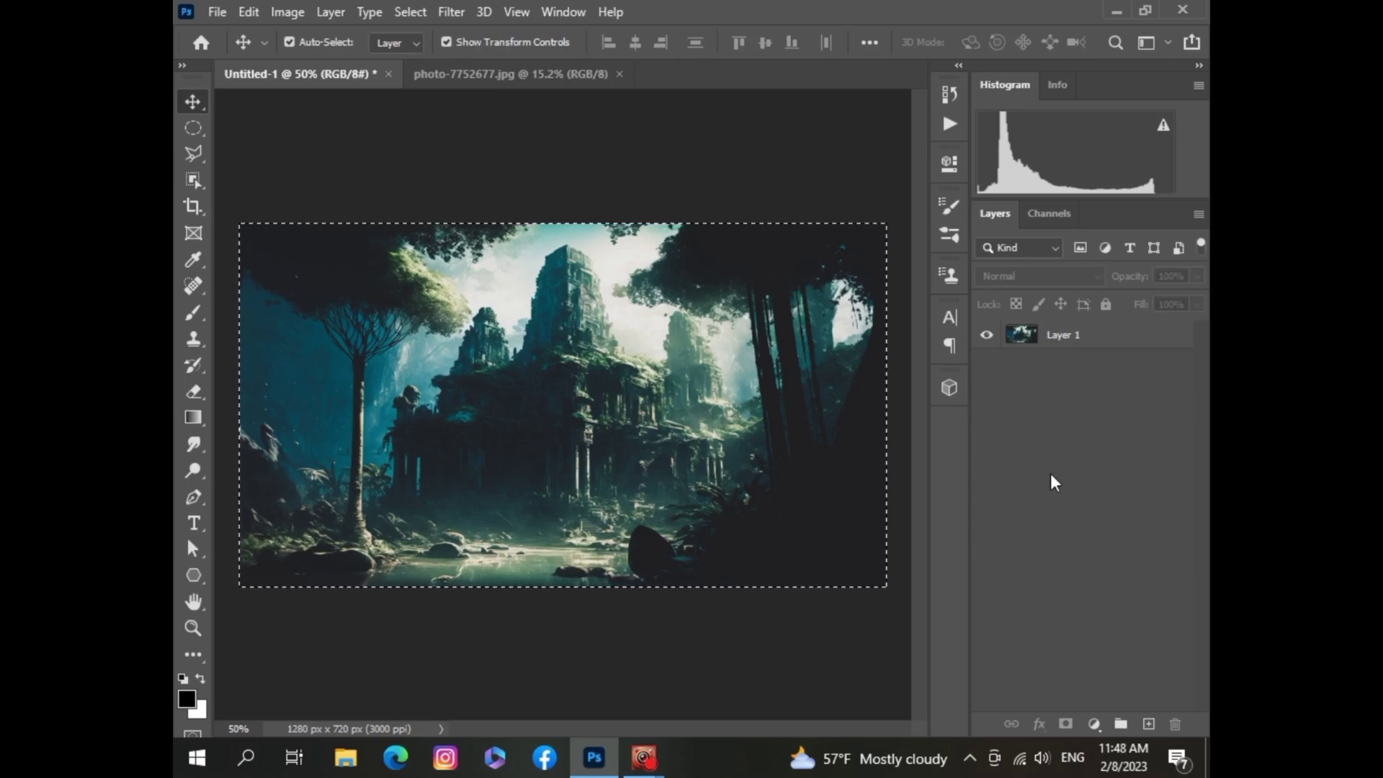
Step: Add a clipped Hue/Saturation adjustment shifting the temple toward green and slightly darker
key("ctrl+u")
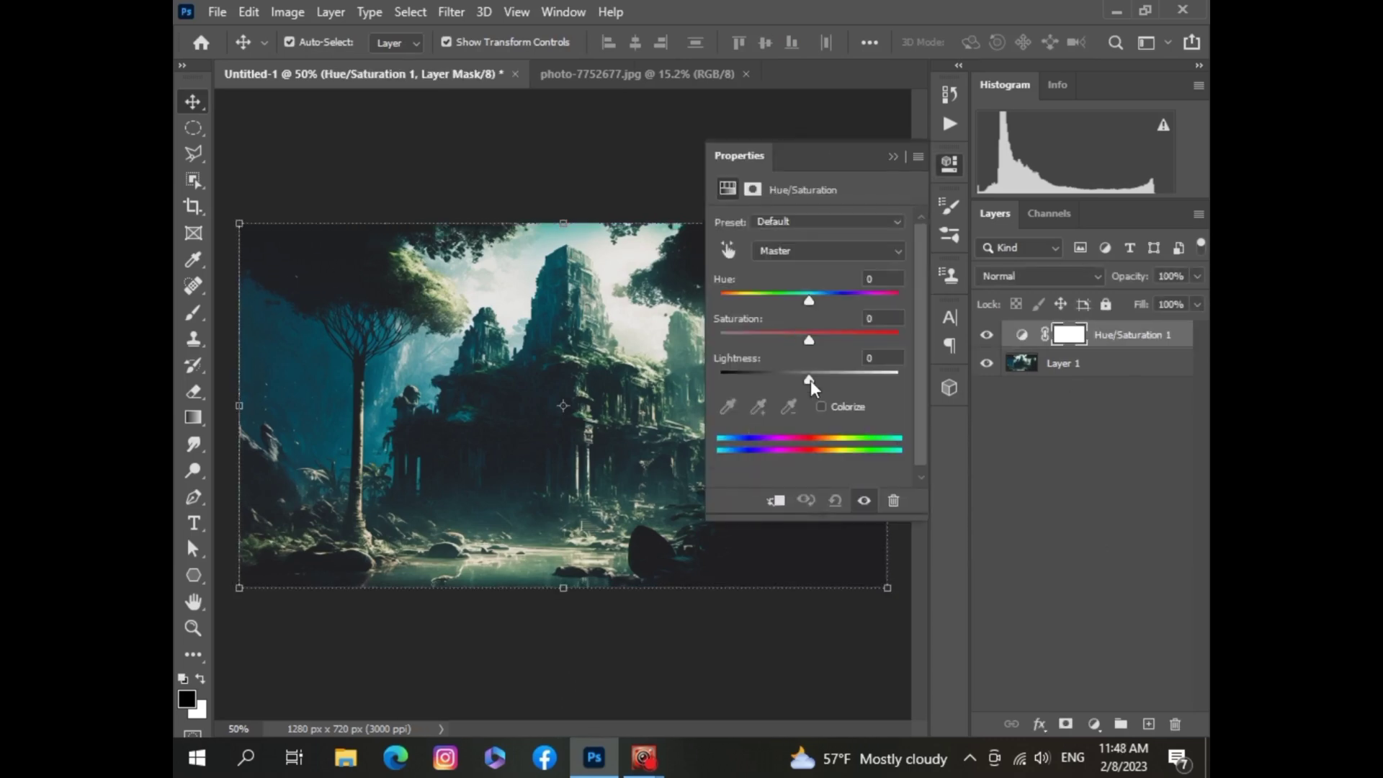
left_click(776, 501)
left_click_drag(809, 380, 806, 384)
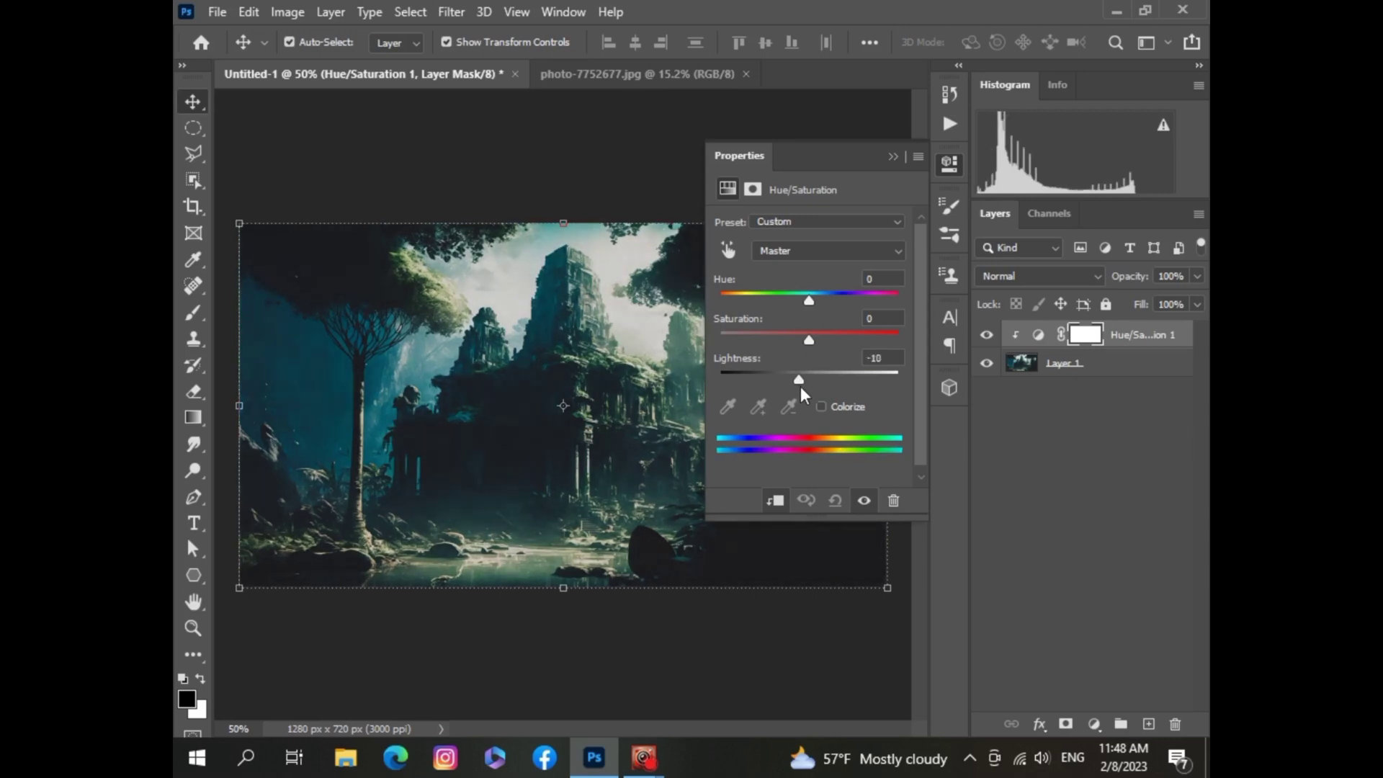
mouse_move(809, 300)
left_mouse_down()
mouse_move(788, 303)
mouse_move(829, 338)
left_mouse_up()
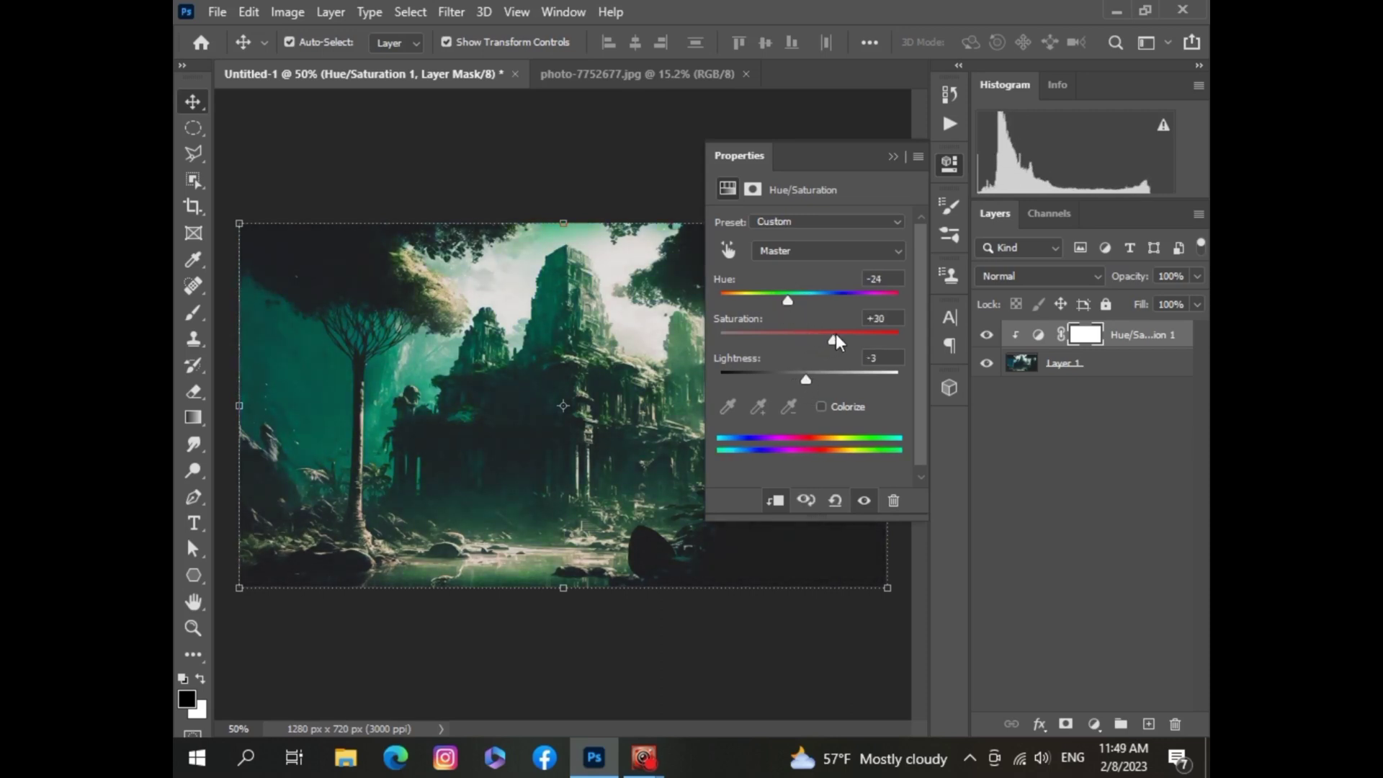
left_click(895, 159)
key("ctrl+0")
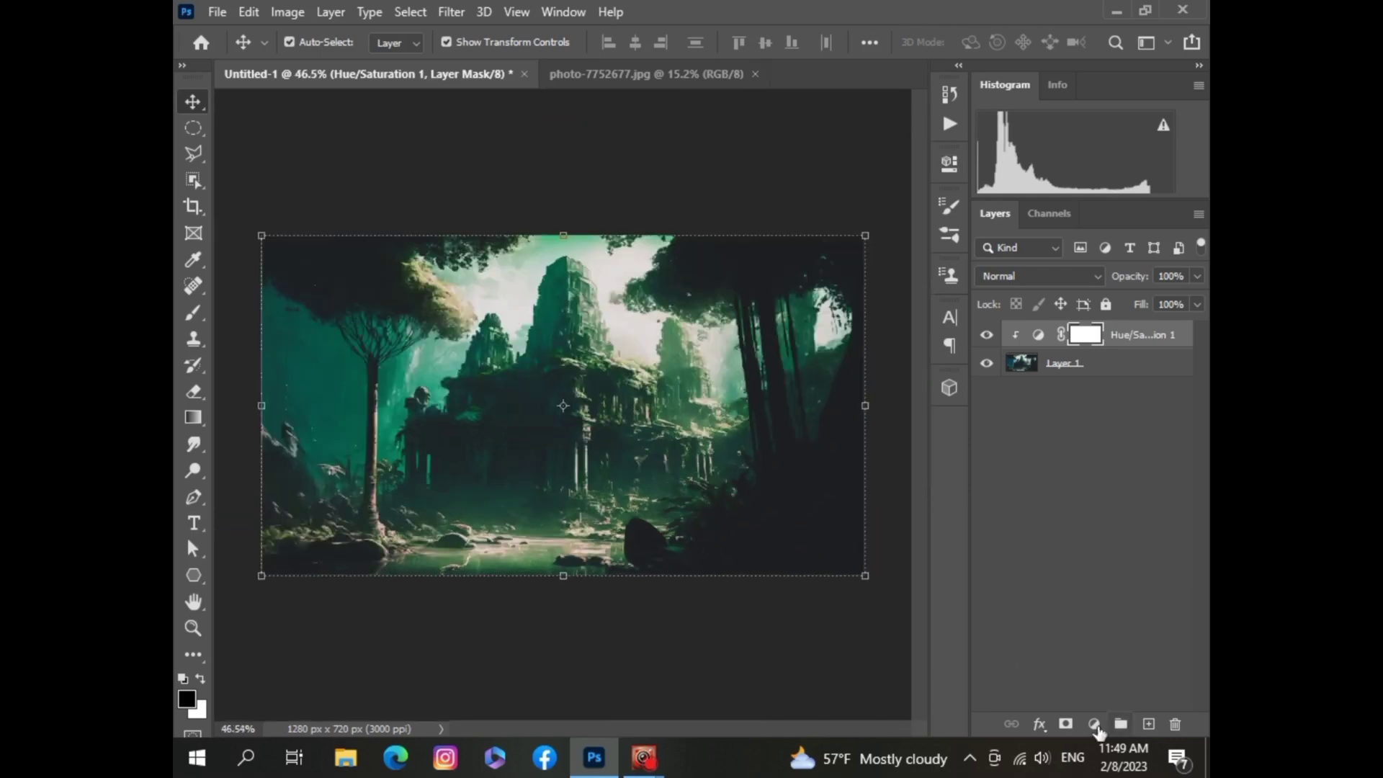
Step: Add a clipped Levels adjustment with slightly lifted shadows and output level 221
left_click(1093, 724)
left_click(1080, 451)
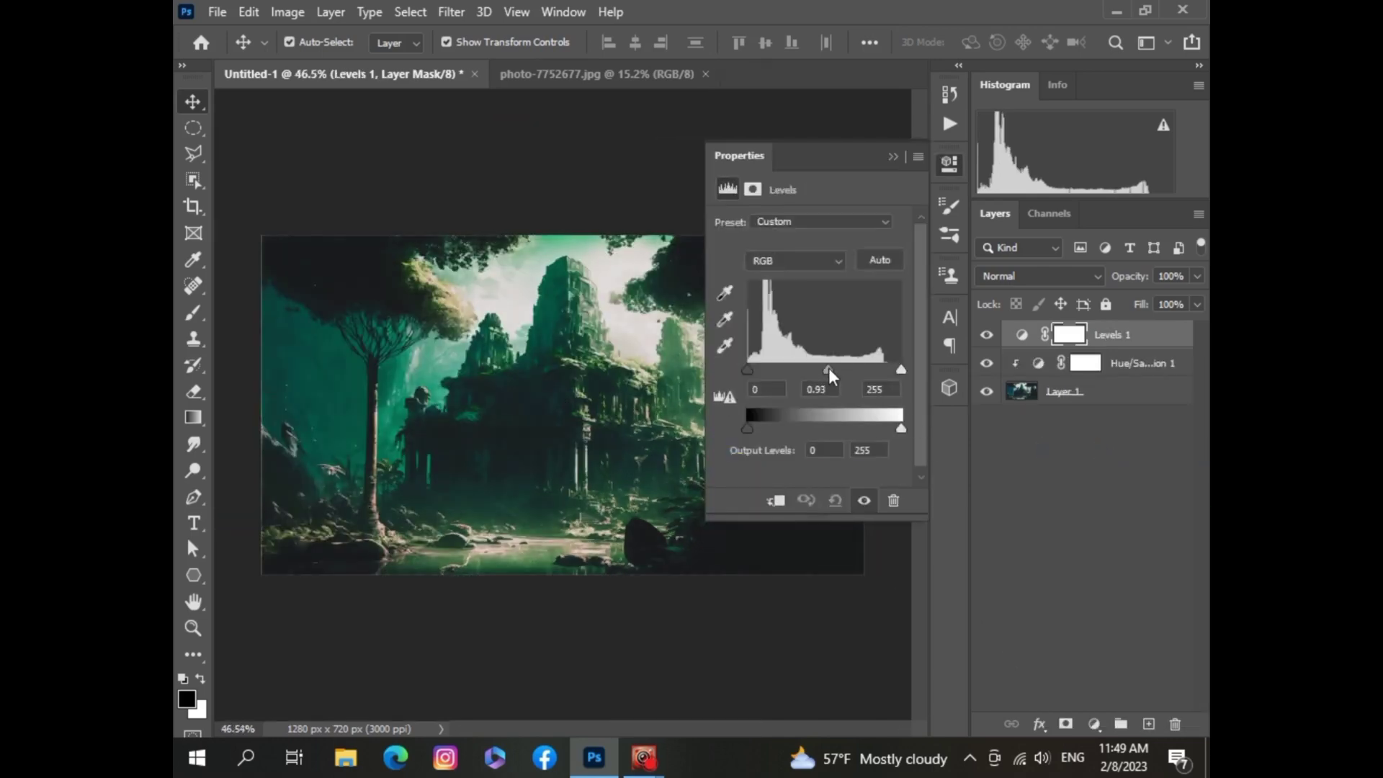
left_click(775, 500)
left_click_drag(746, 370, 749, 371)
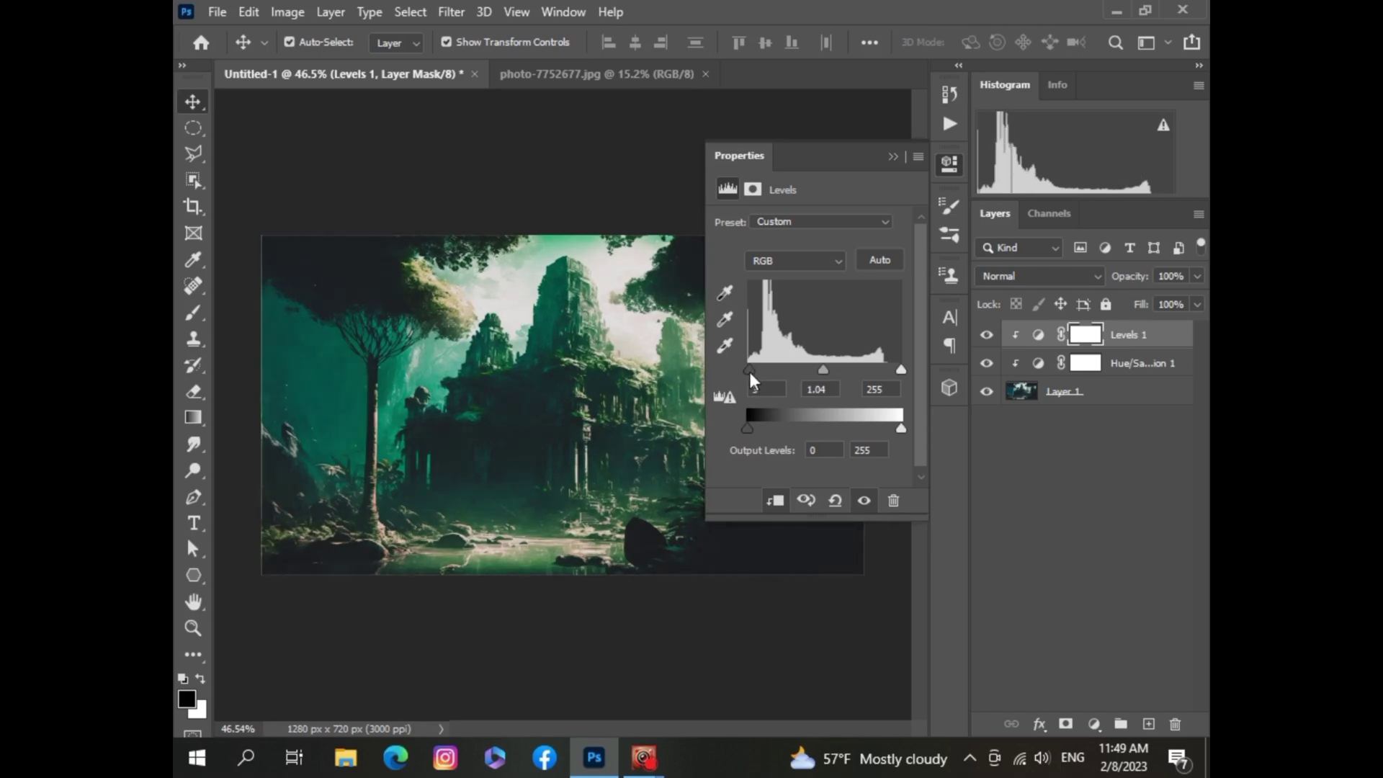
left_click_drag(747, 429, 746, 429)
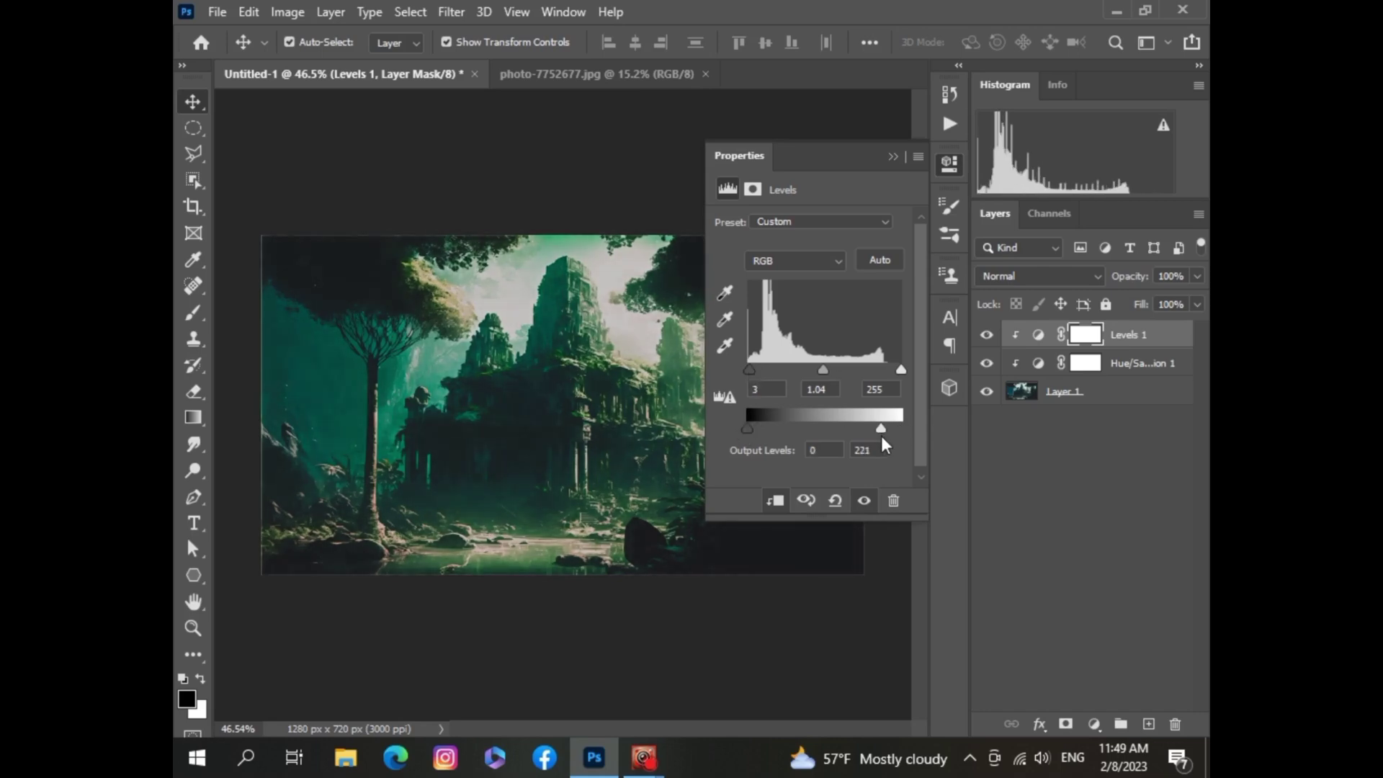
left_click(885, 143)
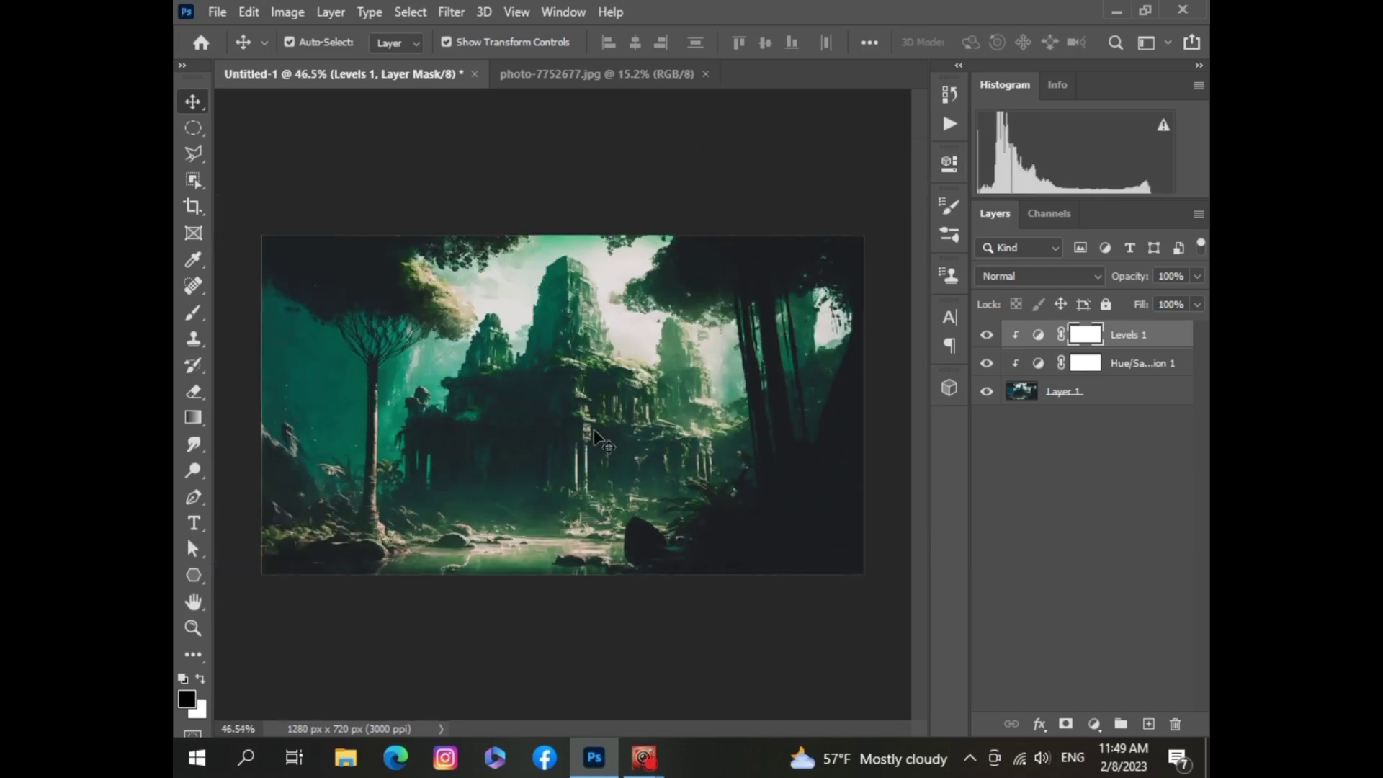
Step: Add a Brightness/Contrast adjustment raising brightness to +20 with more contrast
left_click(1094, 724)
left_click(1108, 428)
left_click_drag(808, 279, 858, 318)
left_click(893, 156)
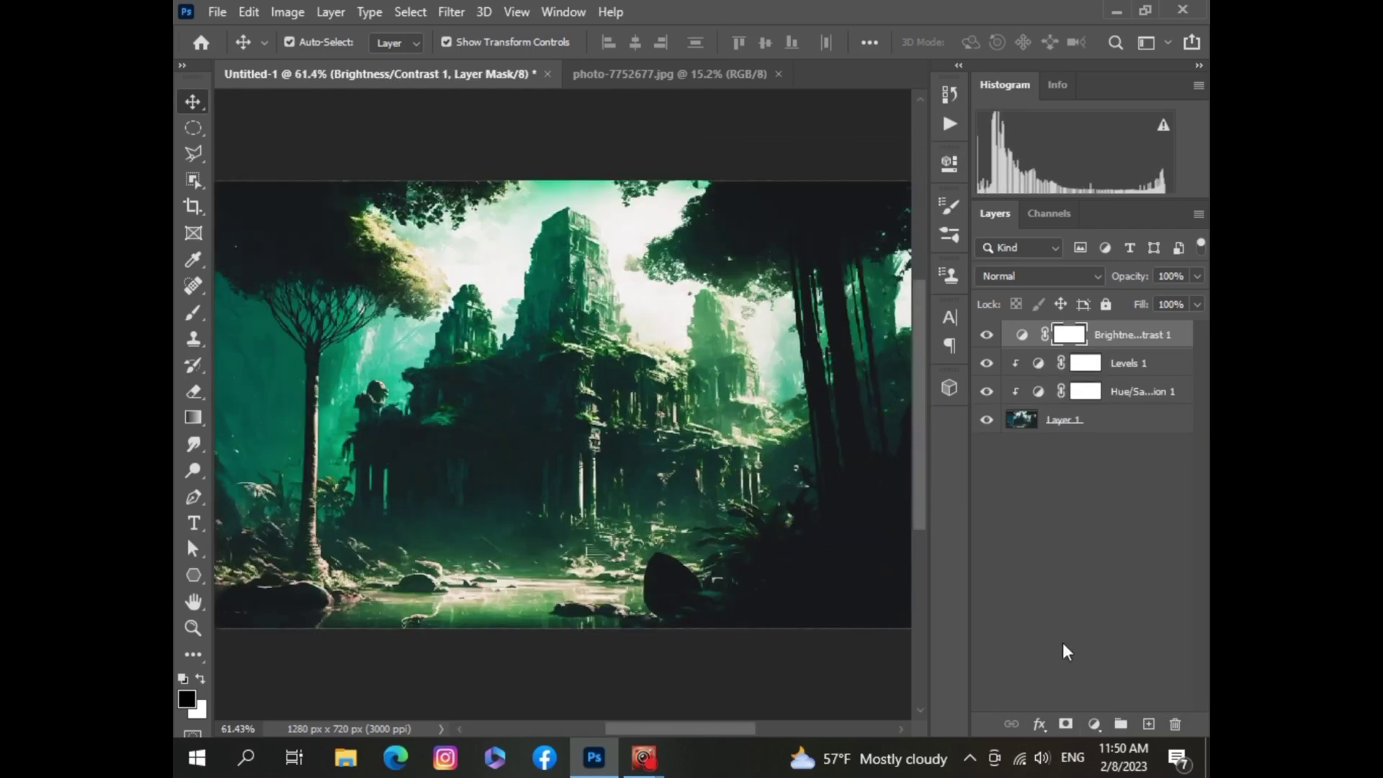
key("ctrl+0")
scroll(673, 598, "down", 3)
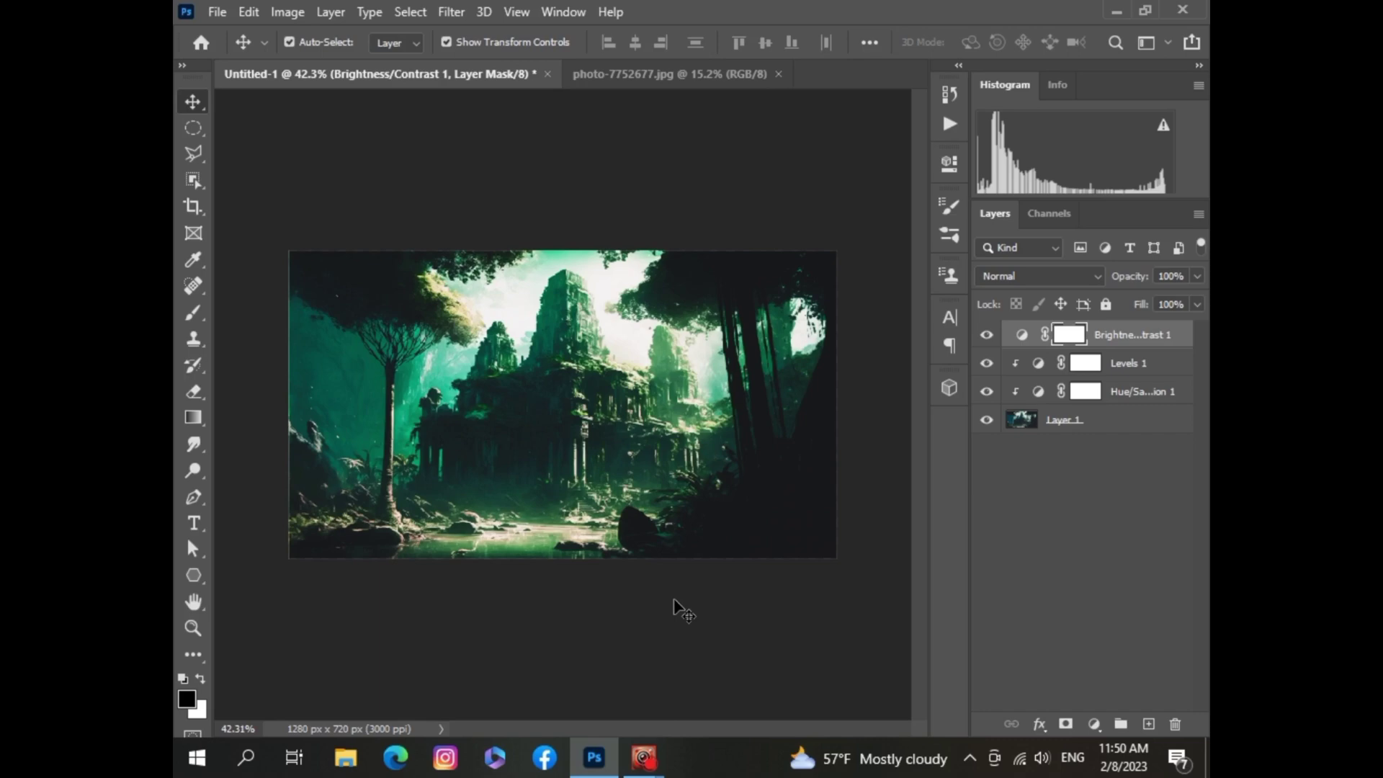
Step: Open Bear.jpg and select the bear using Object Selection's Select Subject
key("ctrl+o")
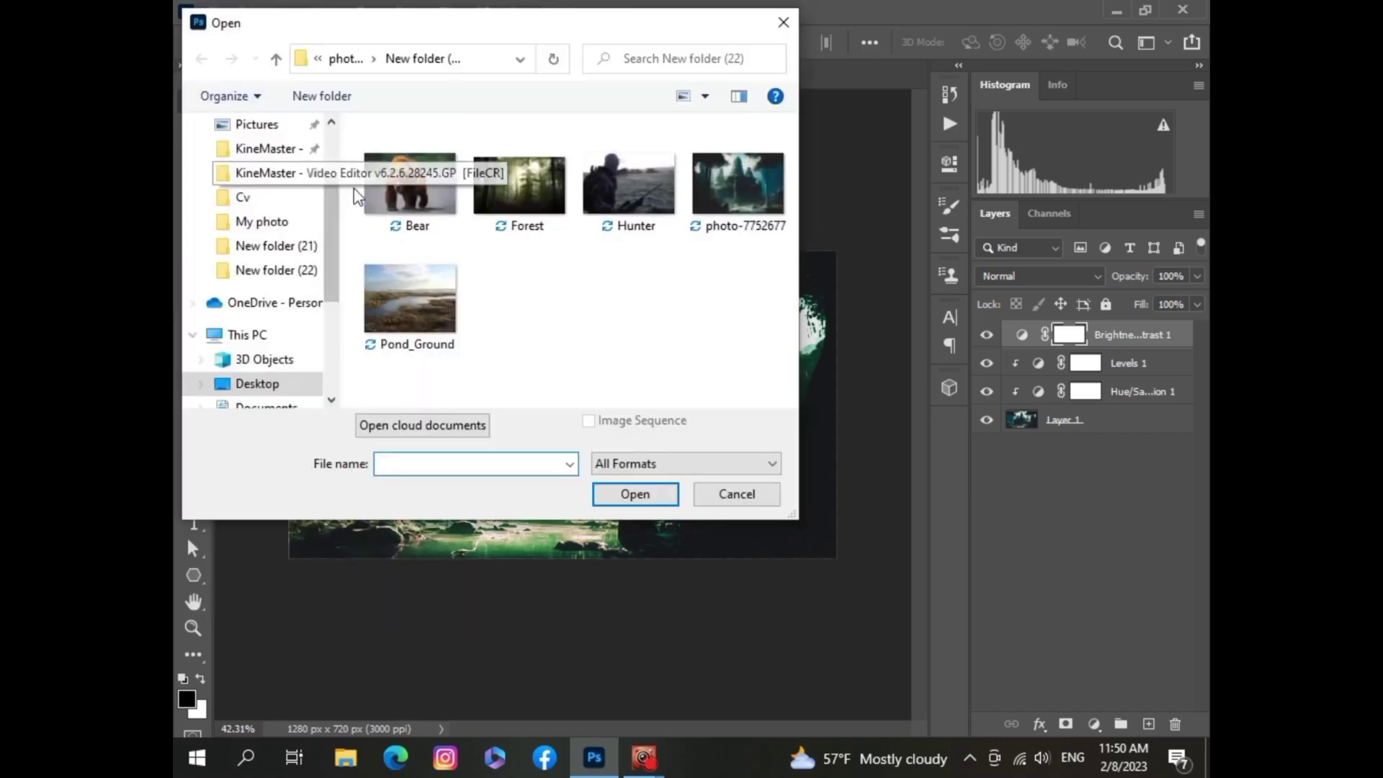
double_click(377, 180)
left_click(193, 179)
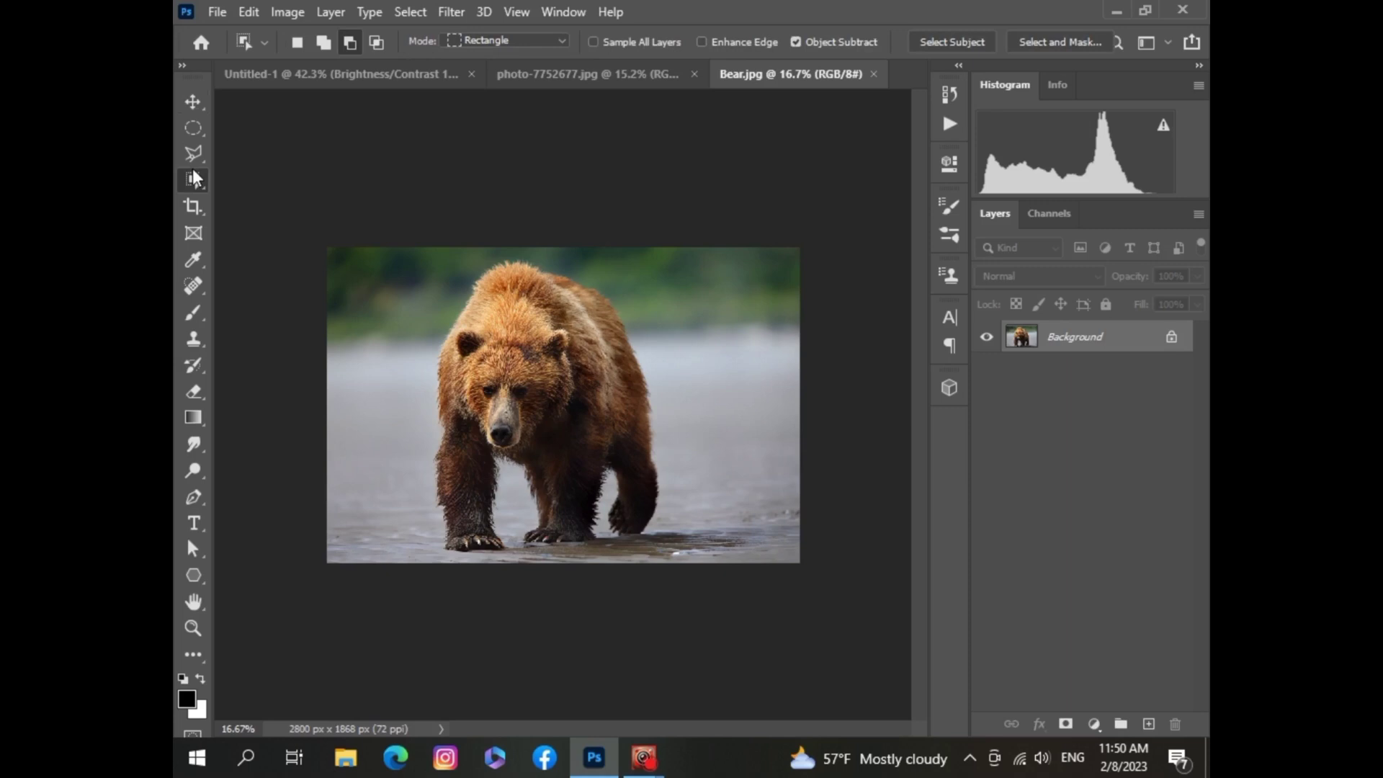
left_click(593, 42)
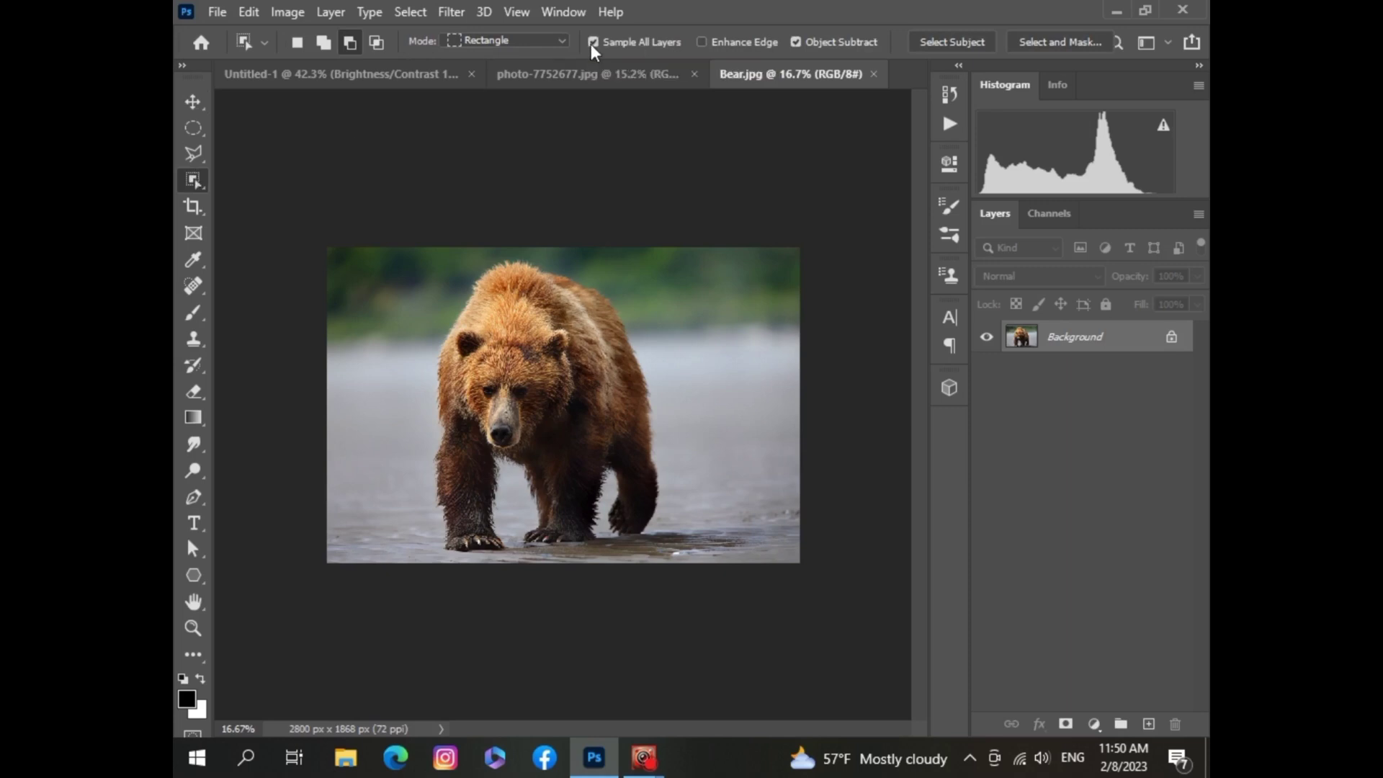
left_click(944, 41)
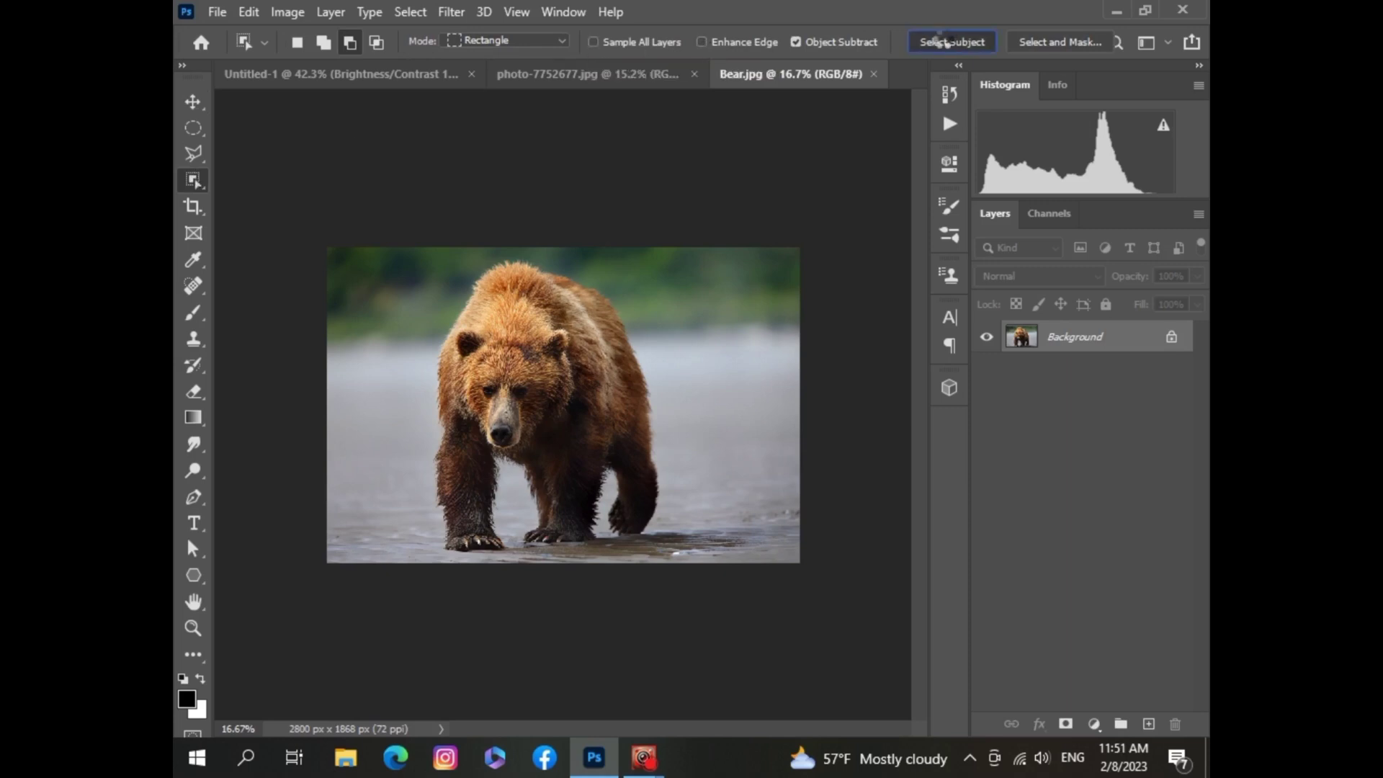
scroll(763, 247, "up", 1)
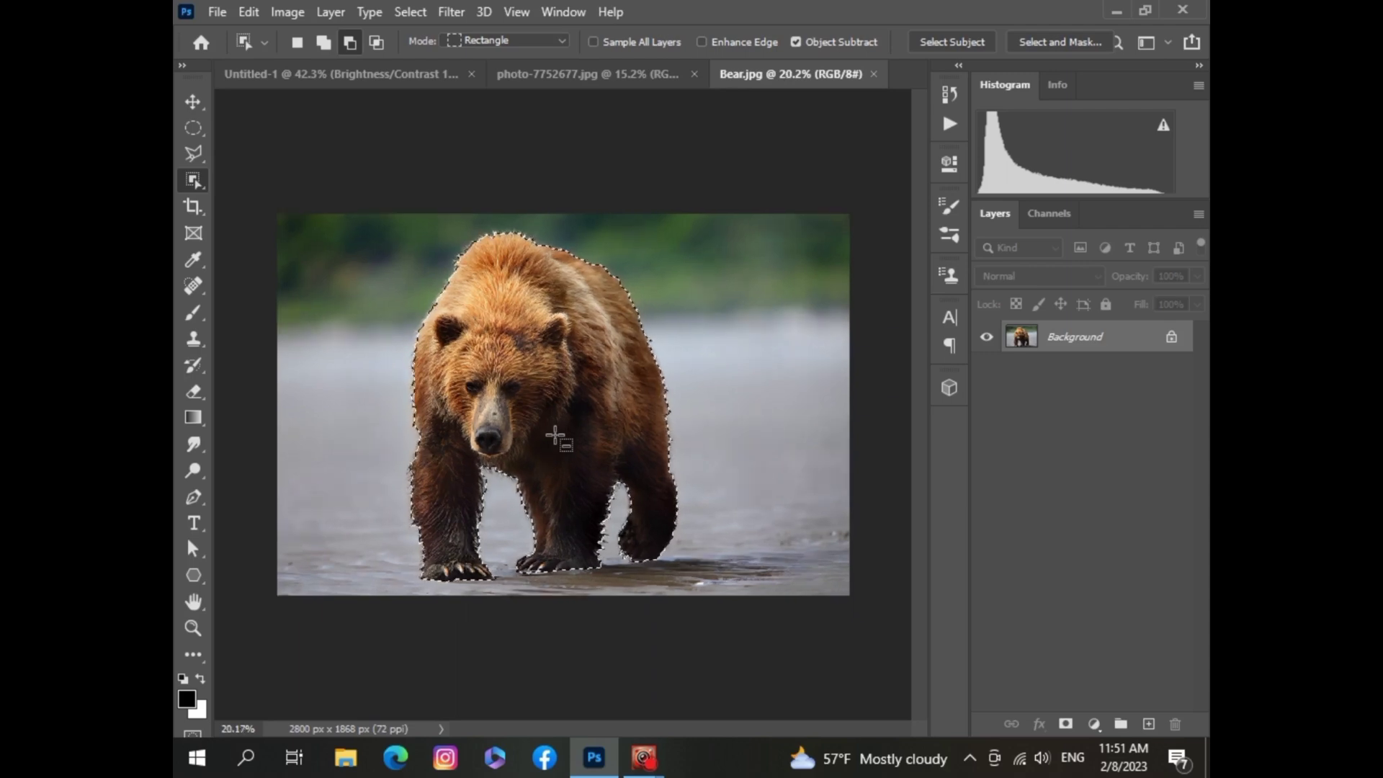
key("v")
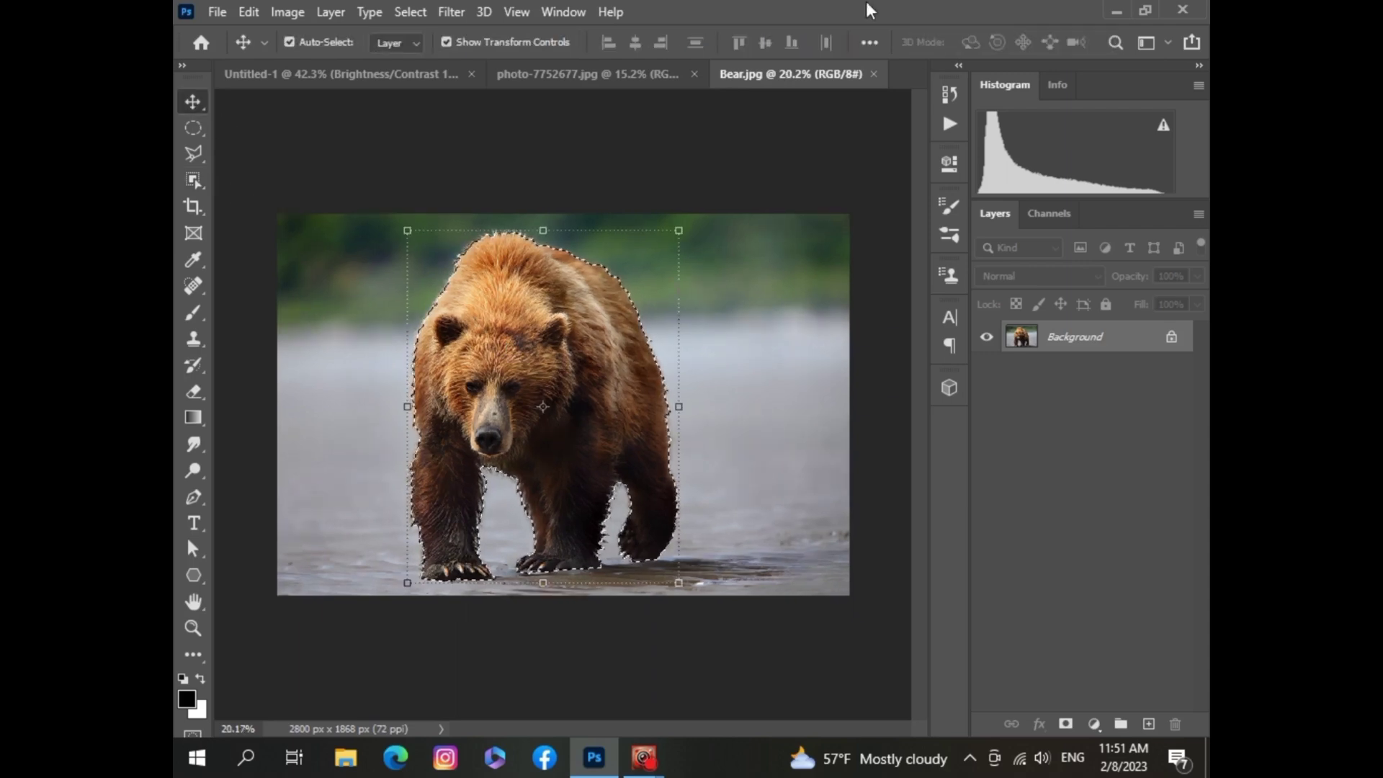
left_click_drag(616, 324, 649, 122)
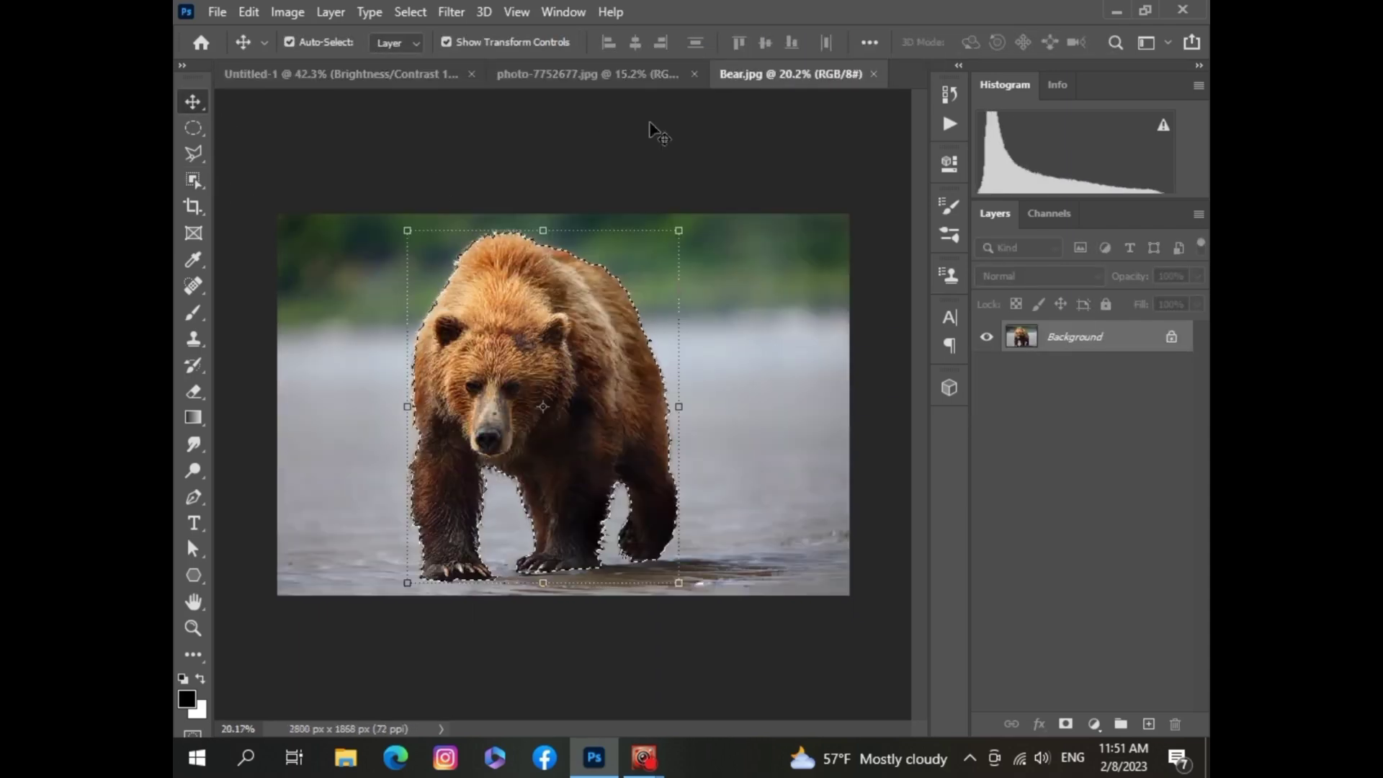
left_click(193, 180)
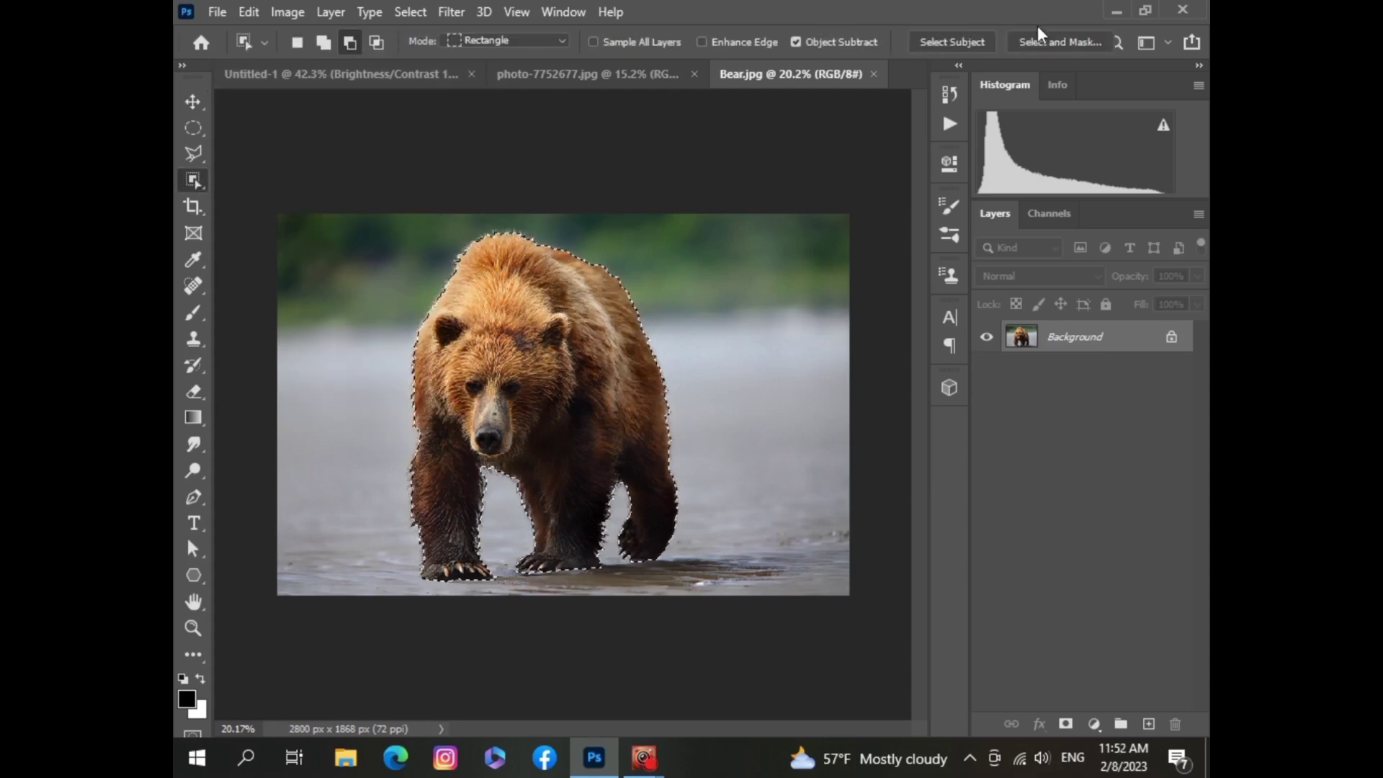
Step: Refine the bear's fur edges in Select and Mask with Onion Skin view and the Refine Edge brush
left_click(1052, 42)
left_click(1004, 164)
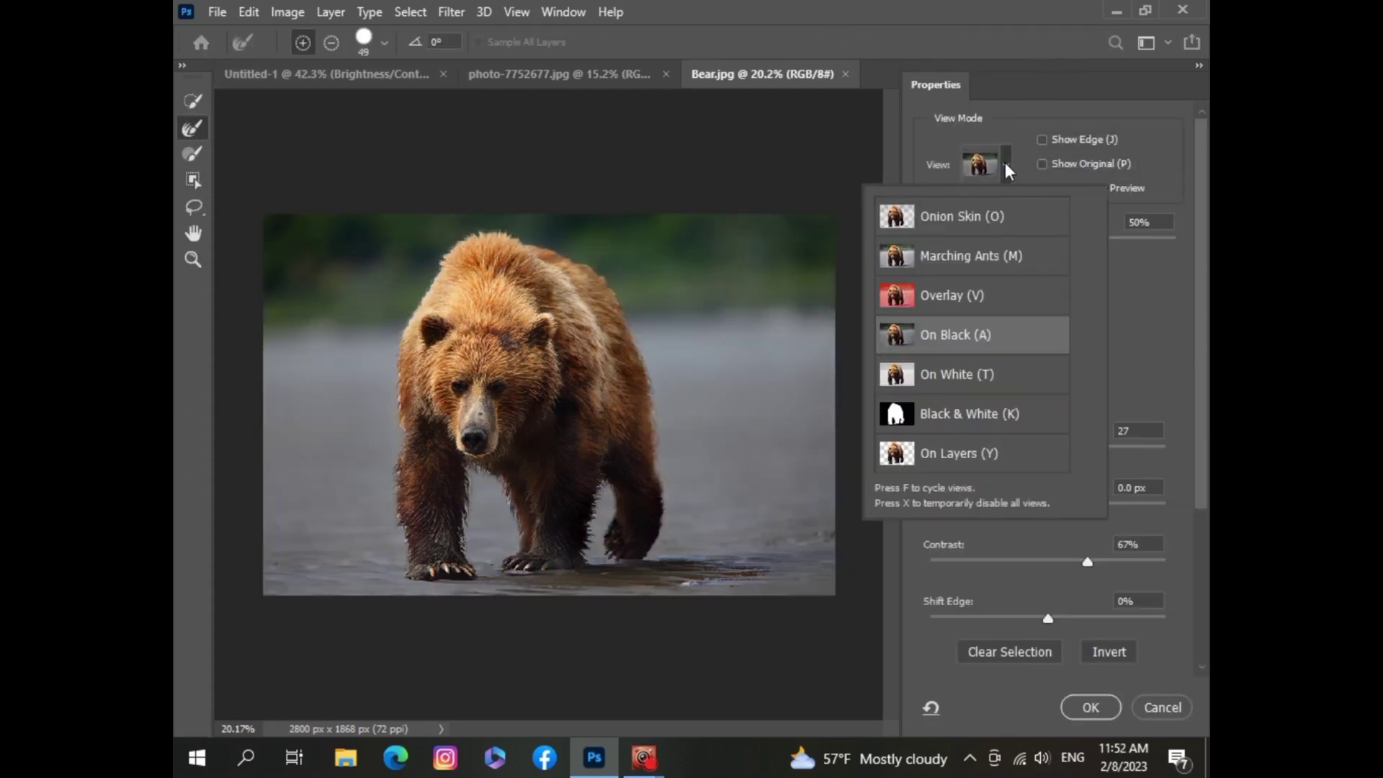
left_click(942, 218)
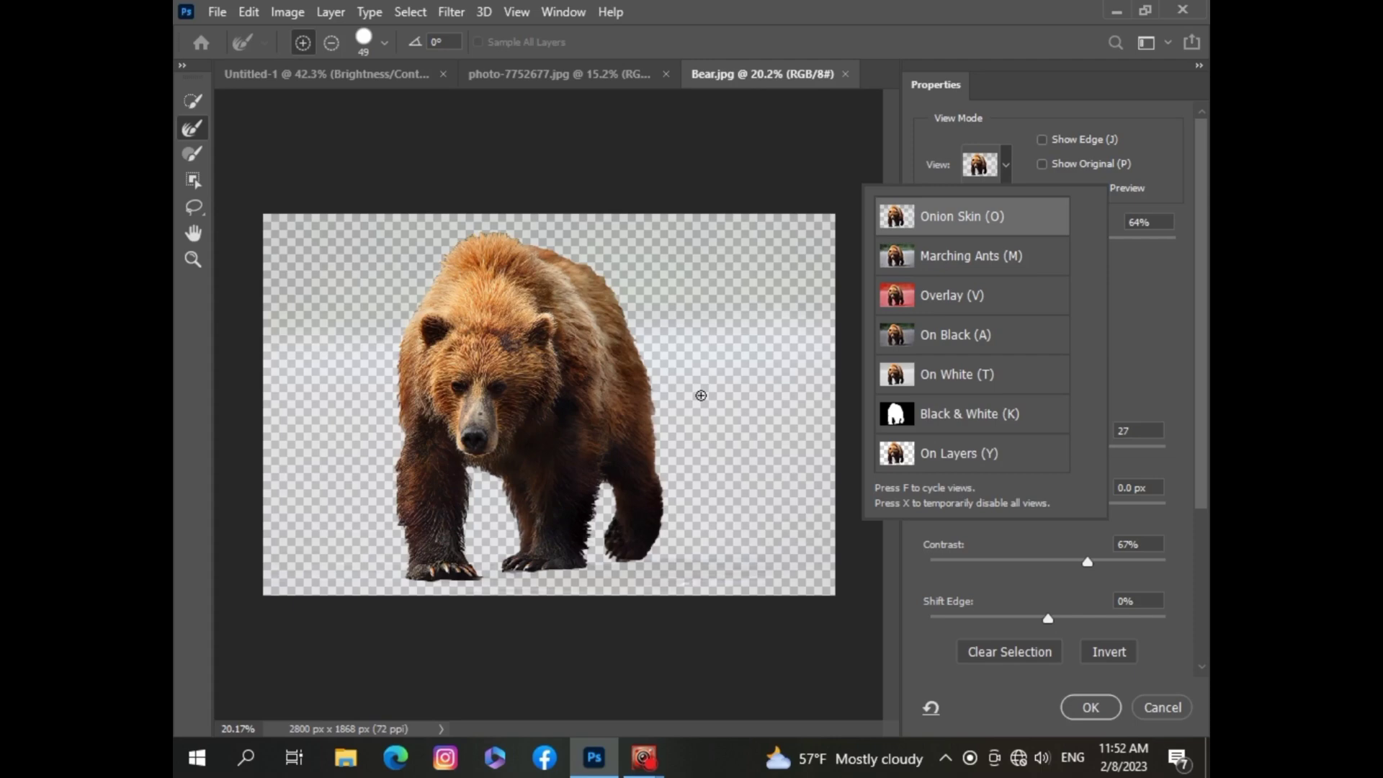
left_click(1154, 327)
scroll(548, 398, "up", 2)
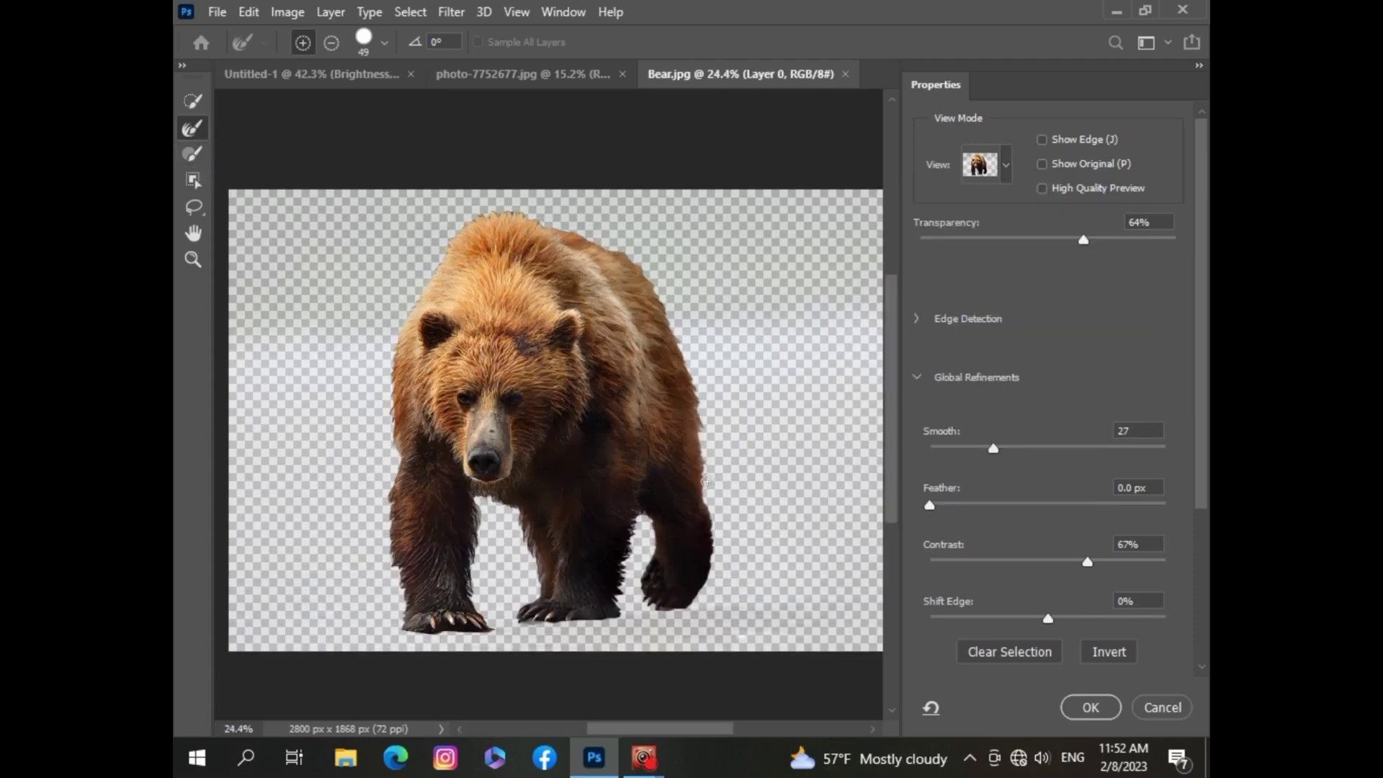
scroll(670, 329, "up", 2)
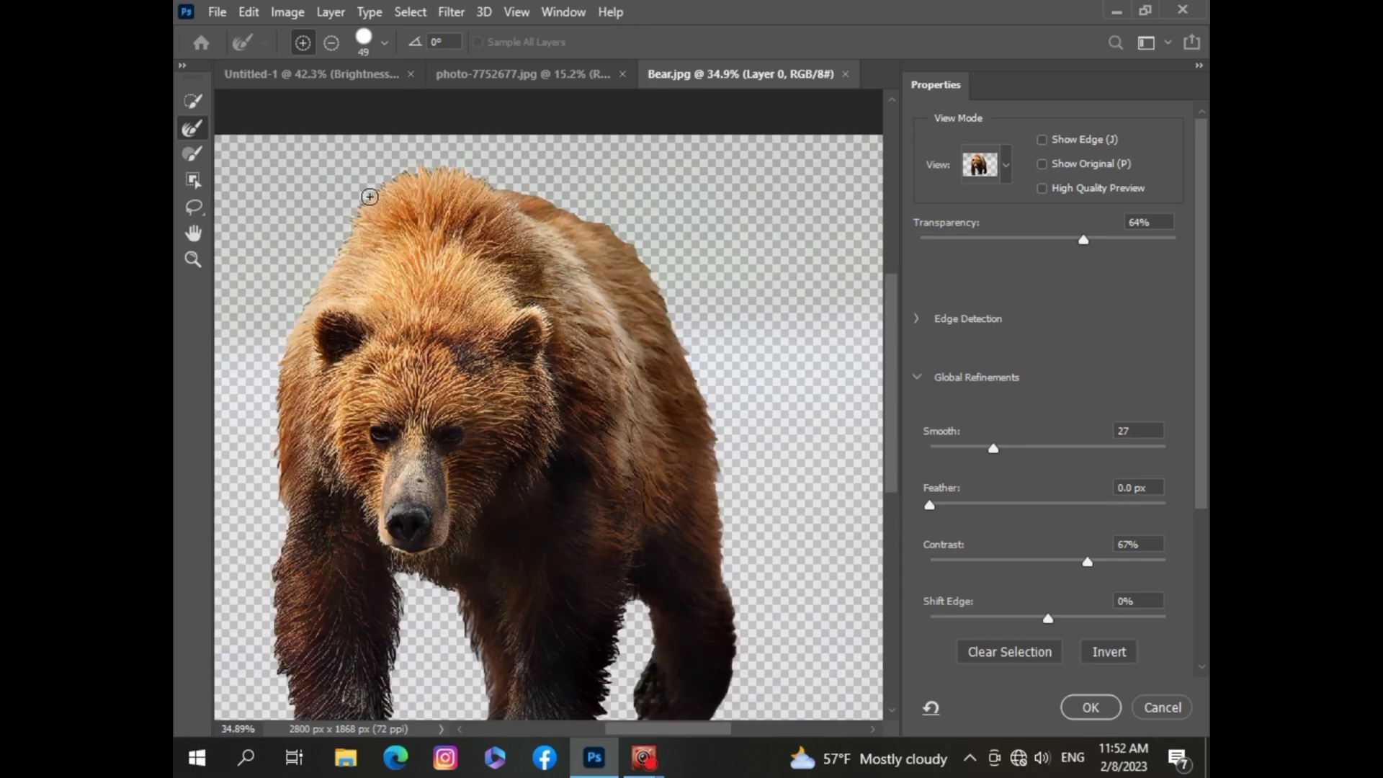
left_click_drag(403, 173, 283, 486)
scroll(789, 319, "down", 3)
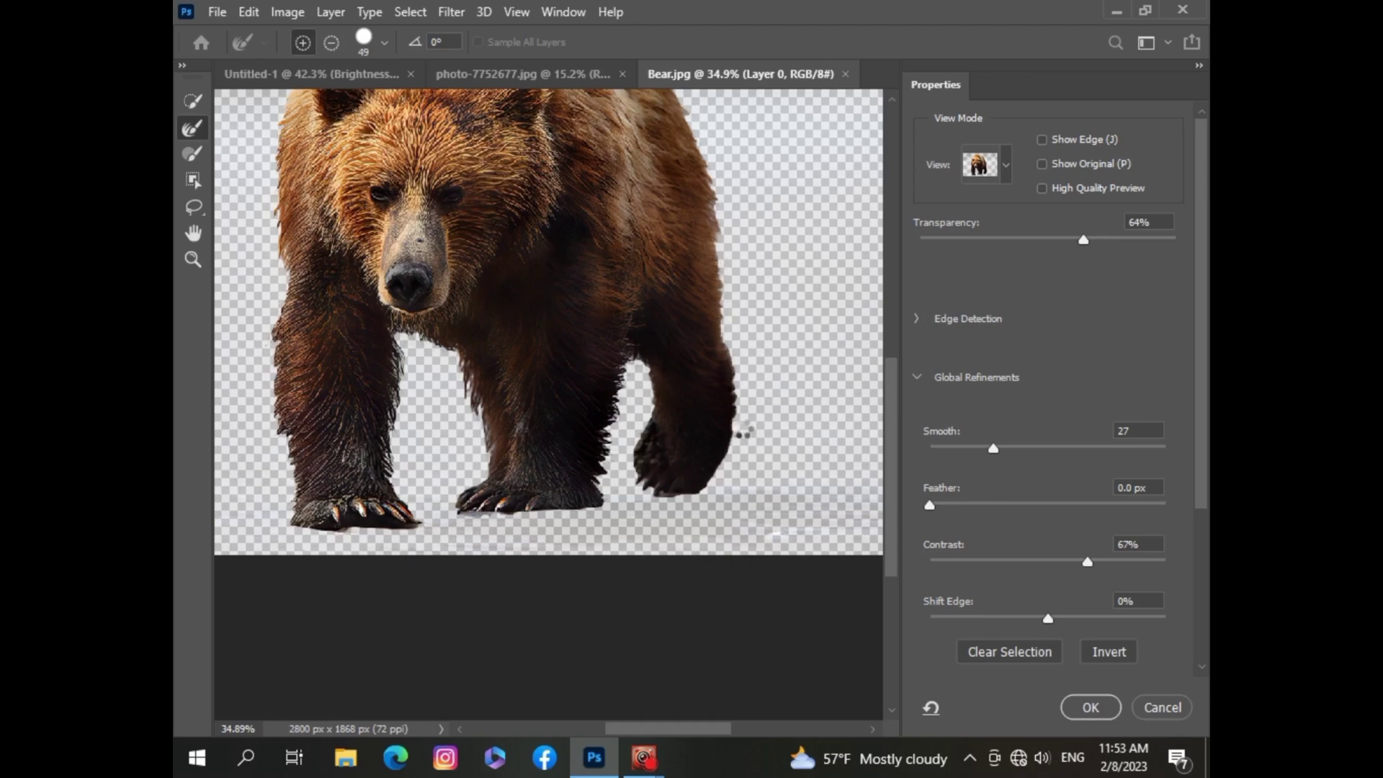
left_click(1090, 707)
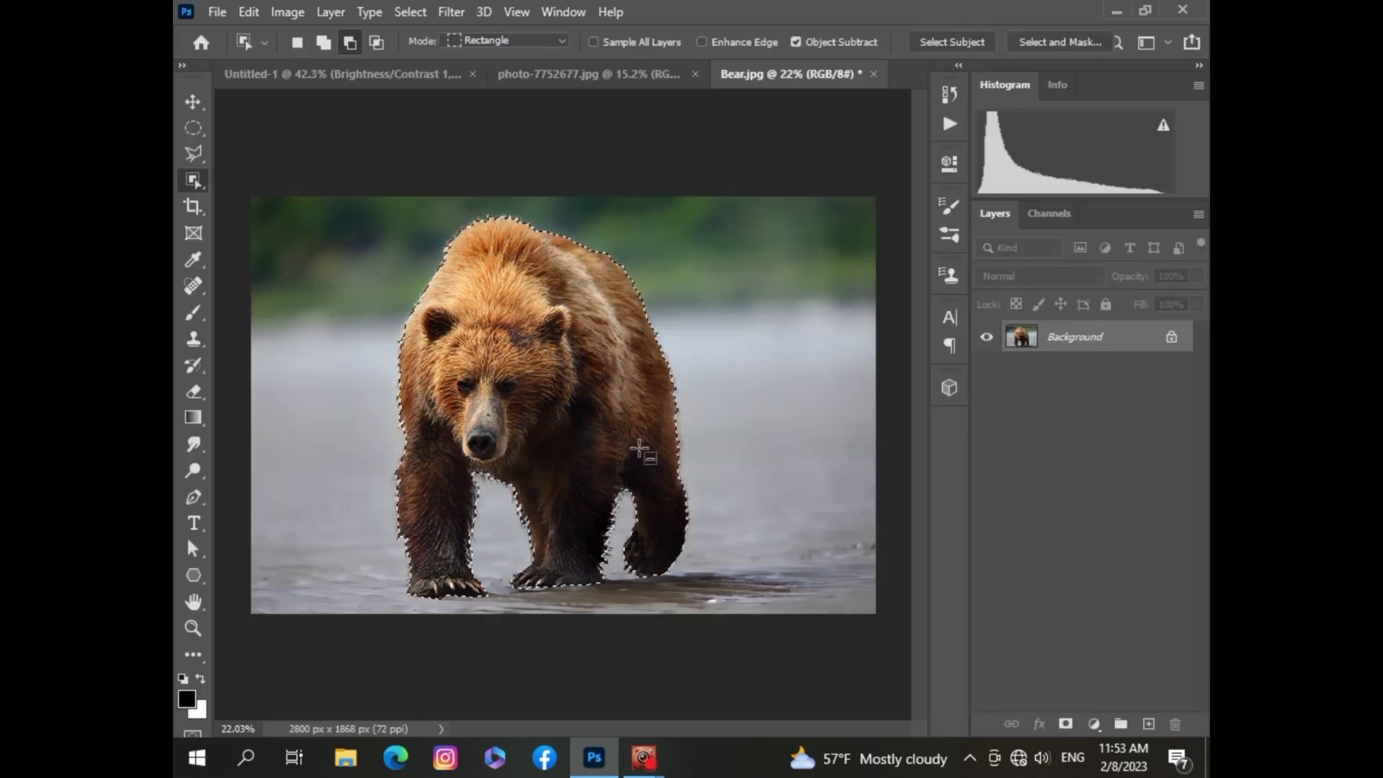
Step: Paste the bear into Untitled-1 above the top layer
key("ctrl+Tab")
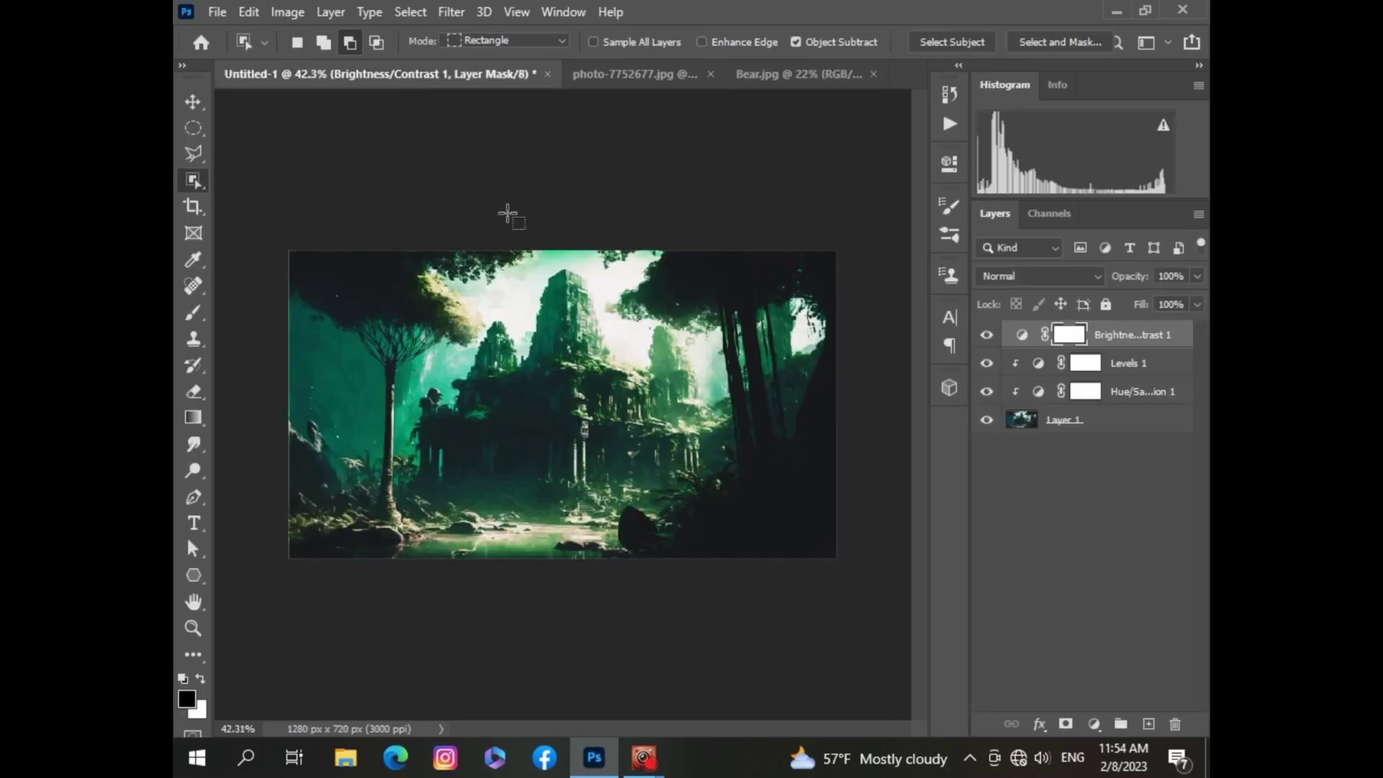
left_click(593, 80)
left_click(346, 74)
key("ctrl+v")
key("v")
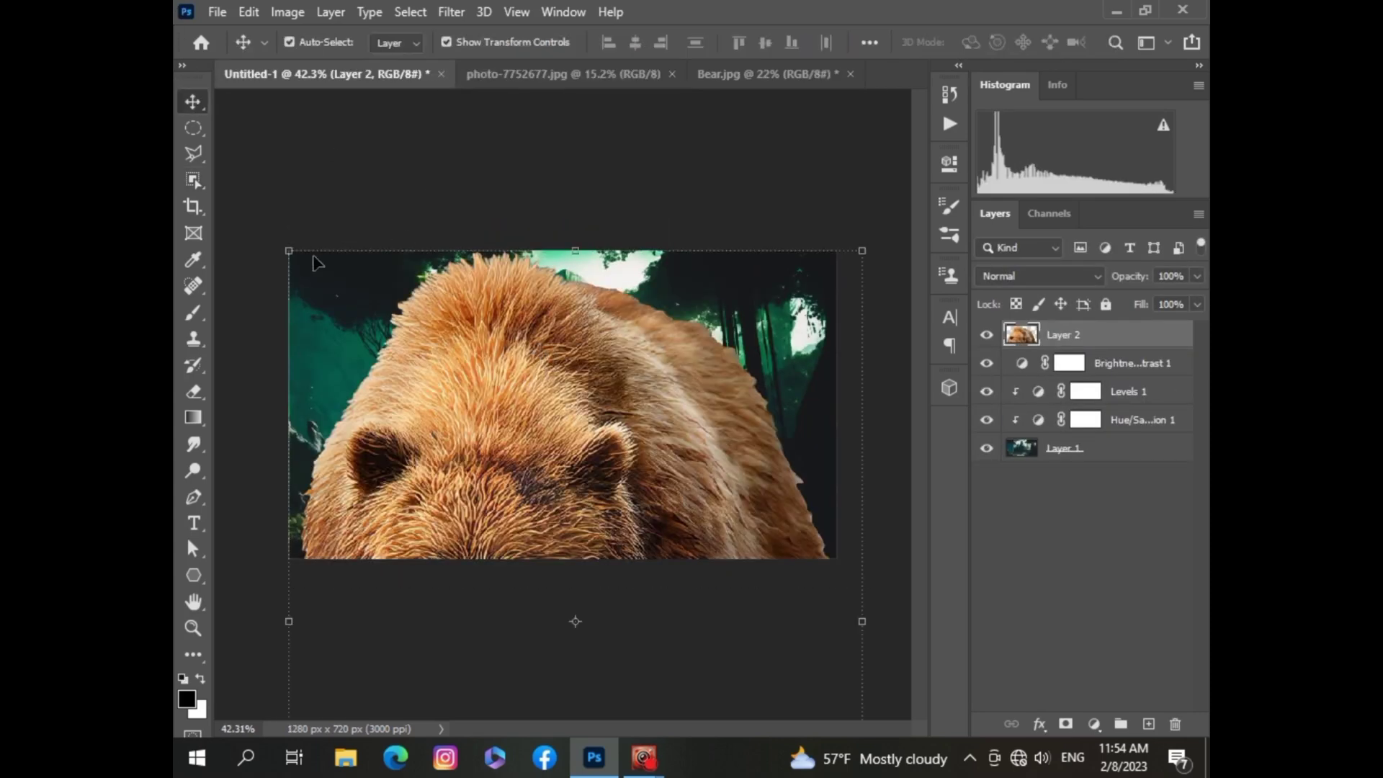
Step: Scale the bear to about 19% and place it on the dark rock right of centre
left_click_drag(288, 251, 404, 398)
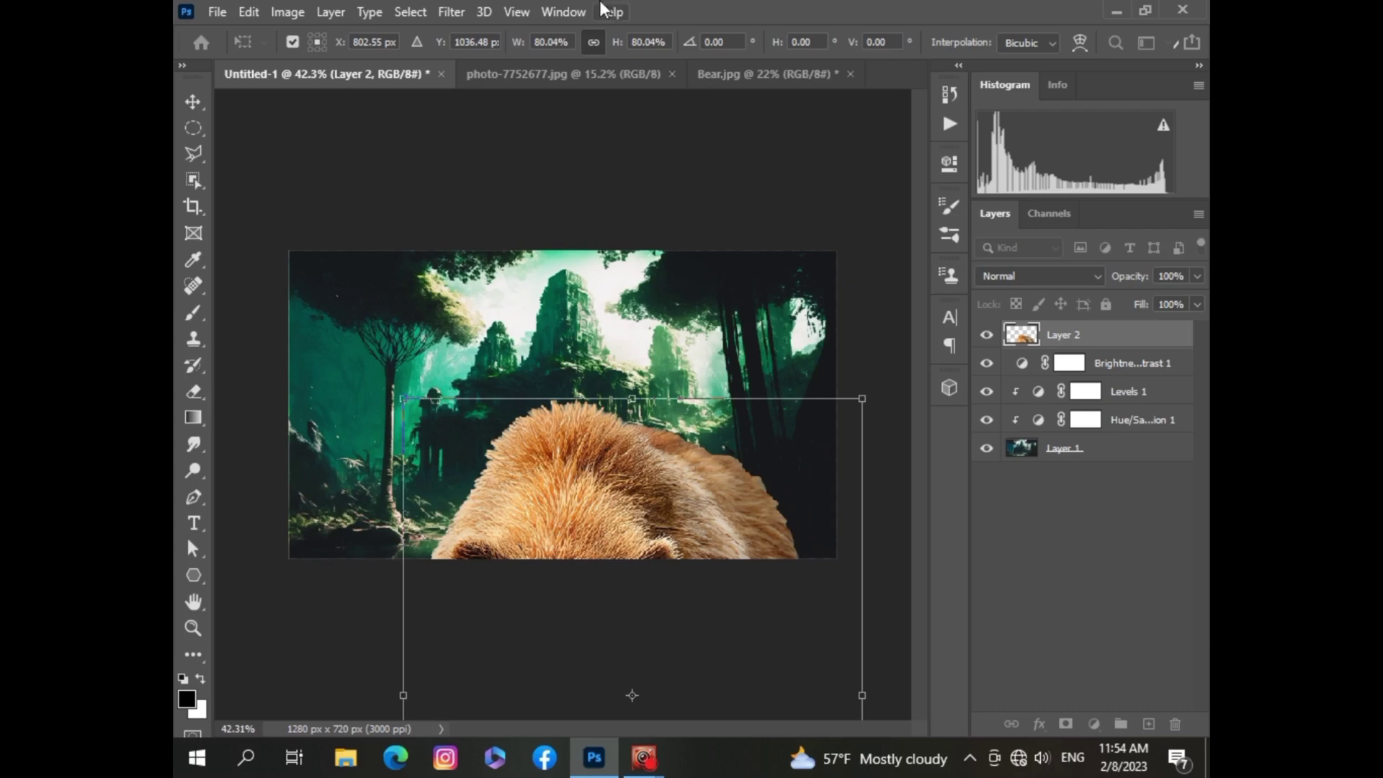
mouse_move(632, 504)
left_mouse_down()
mouse_move(576, 379)
mouse_move(609, 364)
left_mouse_up()
left_click_drag(555, 504, 576, 484)
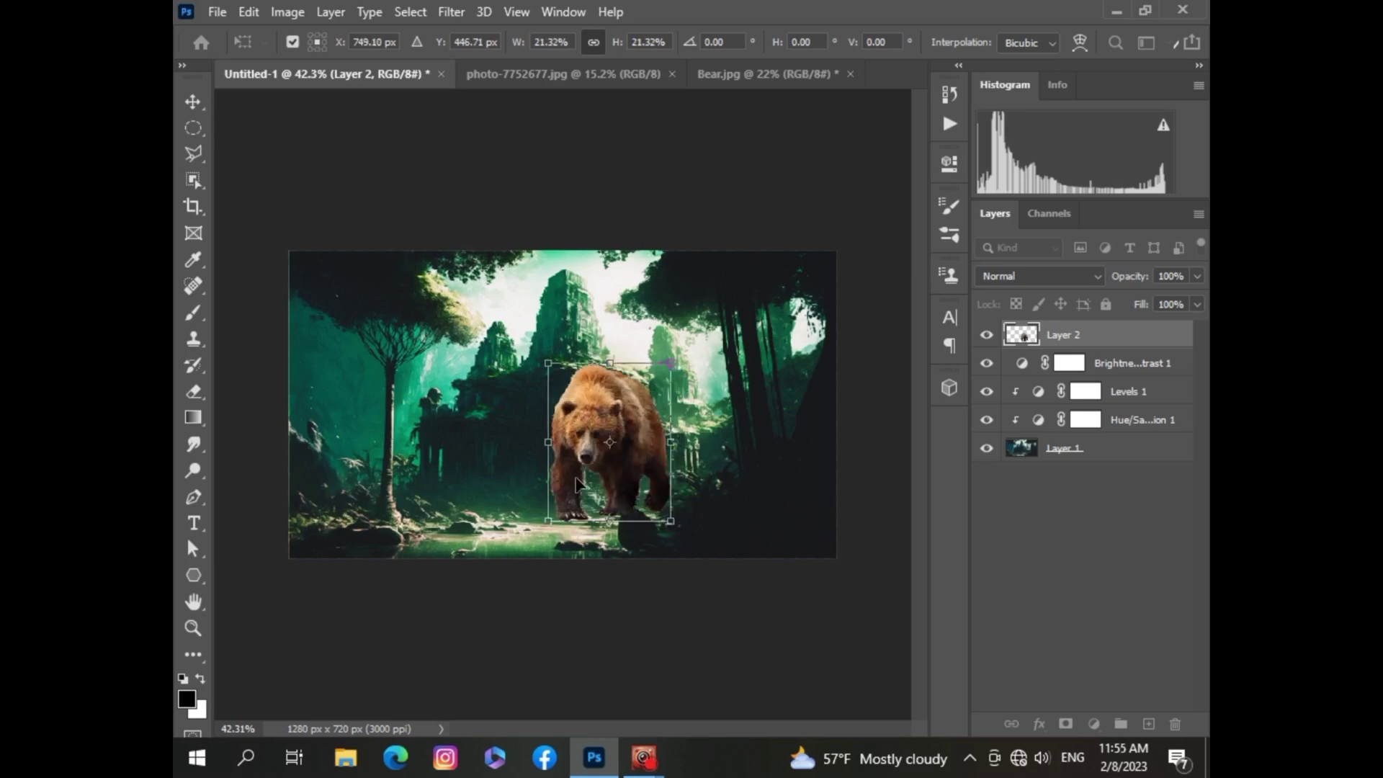
left_click_drag(598, 409, 651, 432)
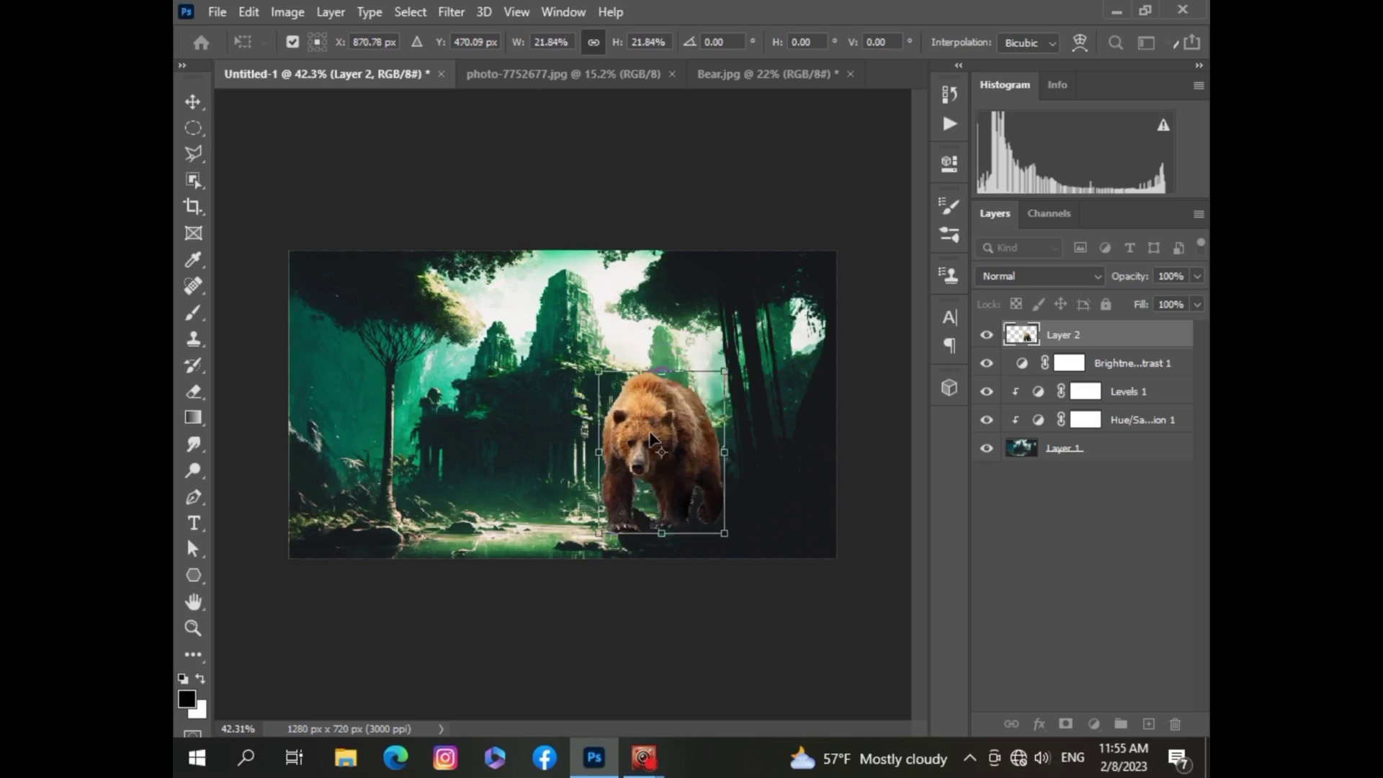
left_click_drag(641, 415, 669, 372)
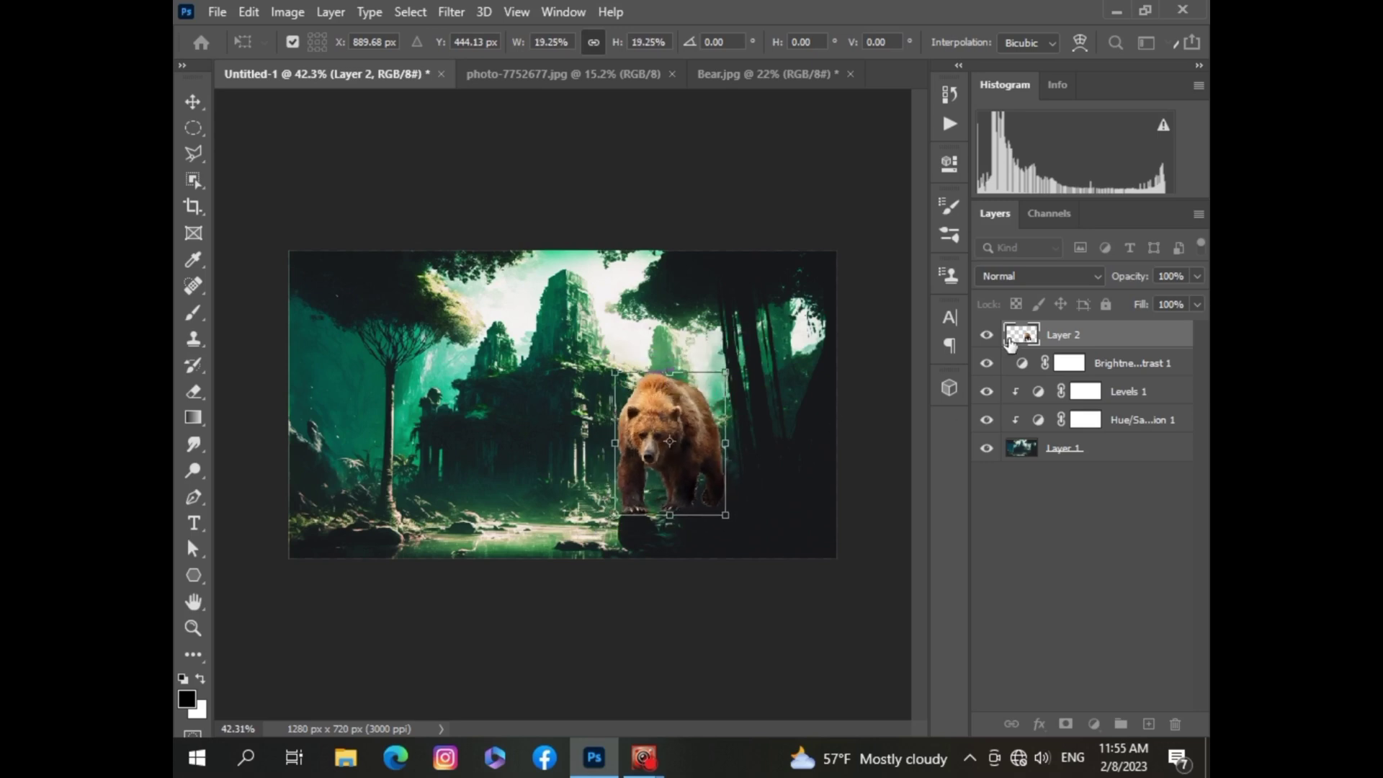
key("Return")
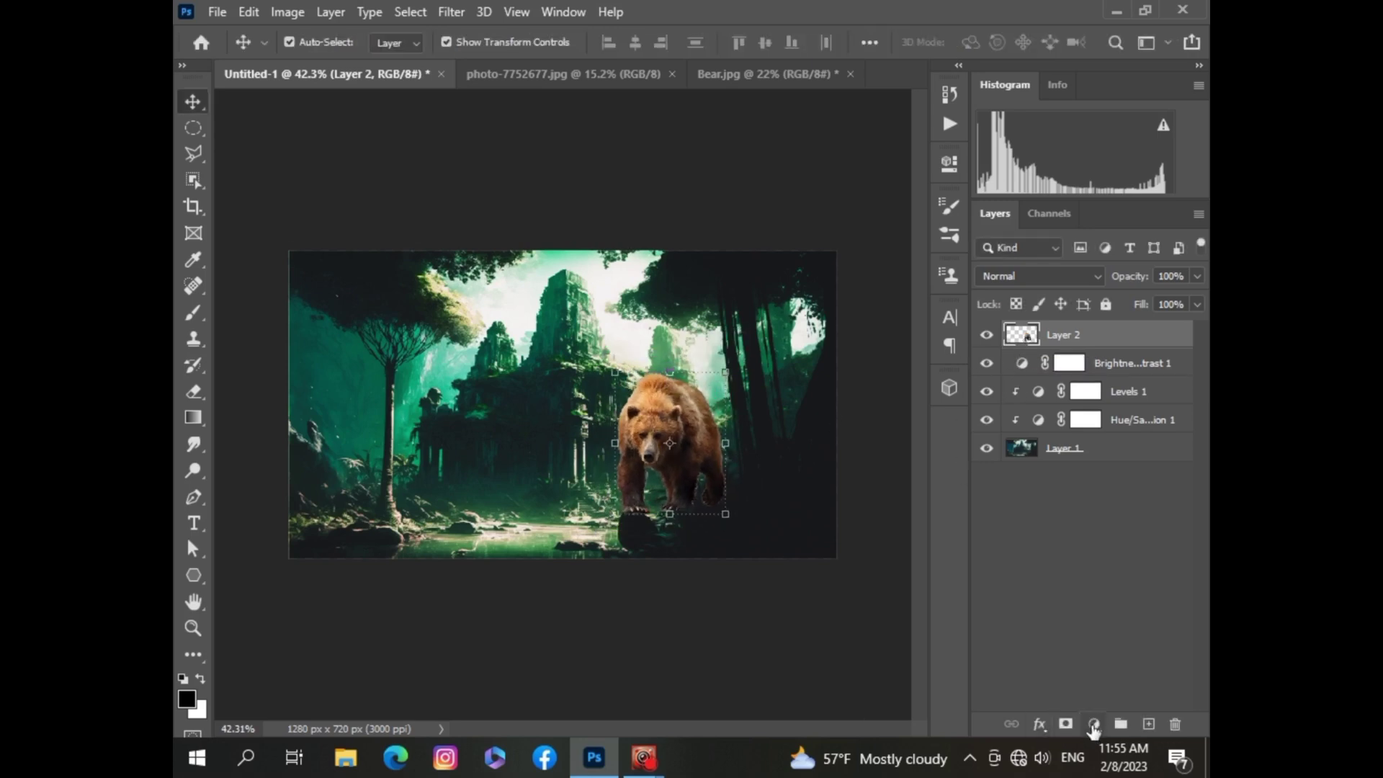
Step: Add a Levels layer clipped to the bear: black input 10, white output 206
left_click(1094, 724)
left_click(1066, 440)
left_click(775, 500)
left_click_drag(746, 369, 753, 371)
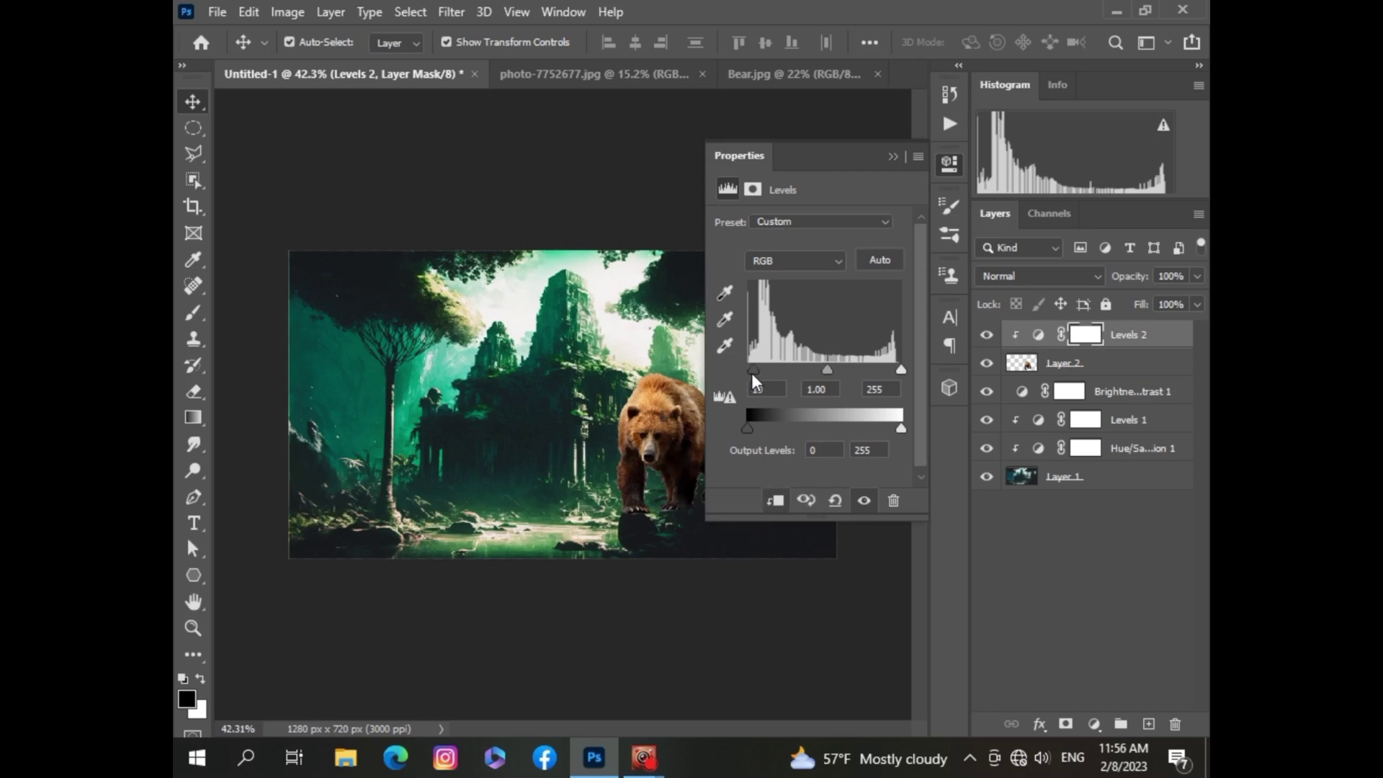
left_click_drag(898, 430, 872, 430)
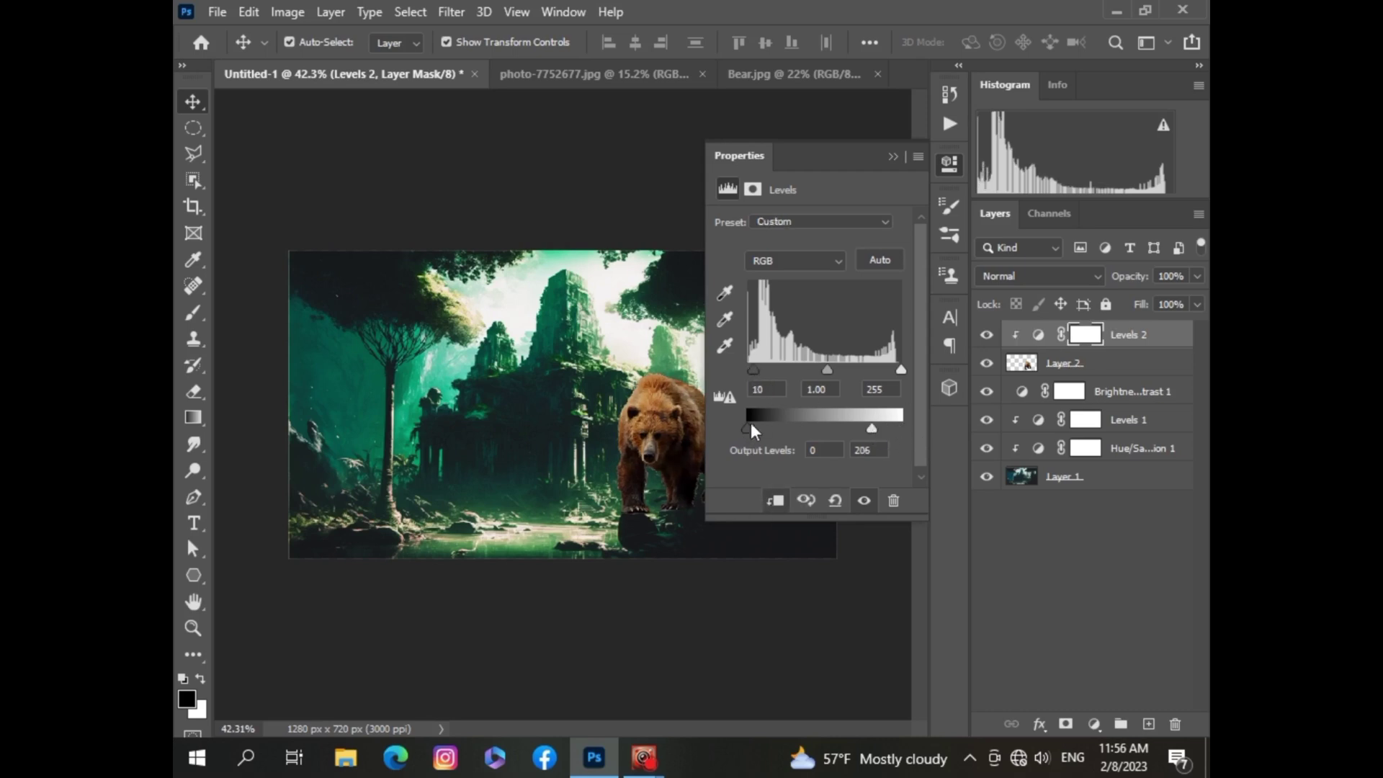
left_click_drag(895, 375, 892, 371)
left_click(893, 157)
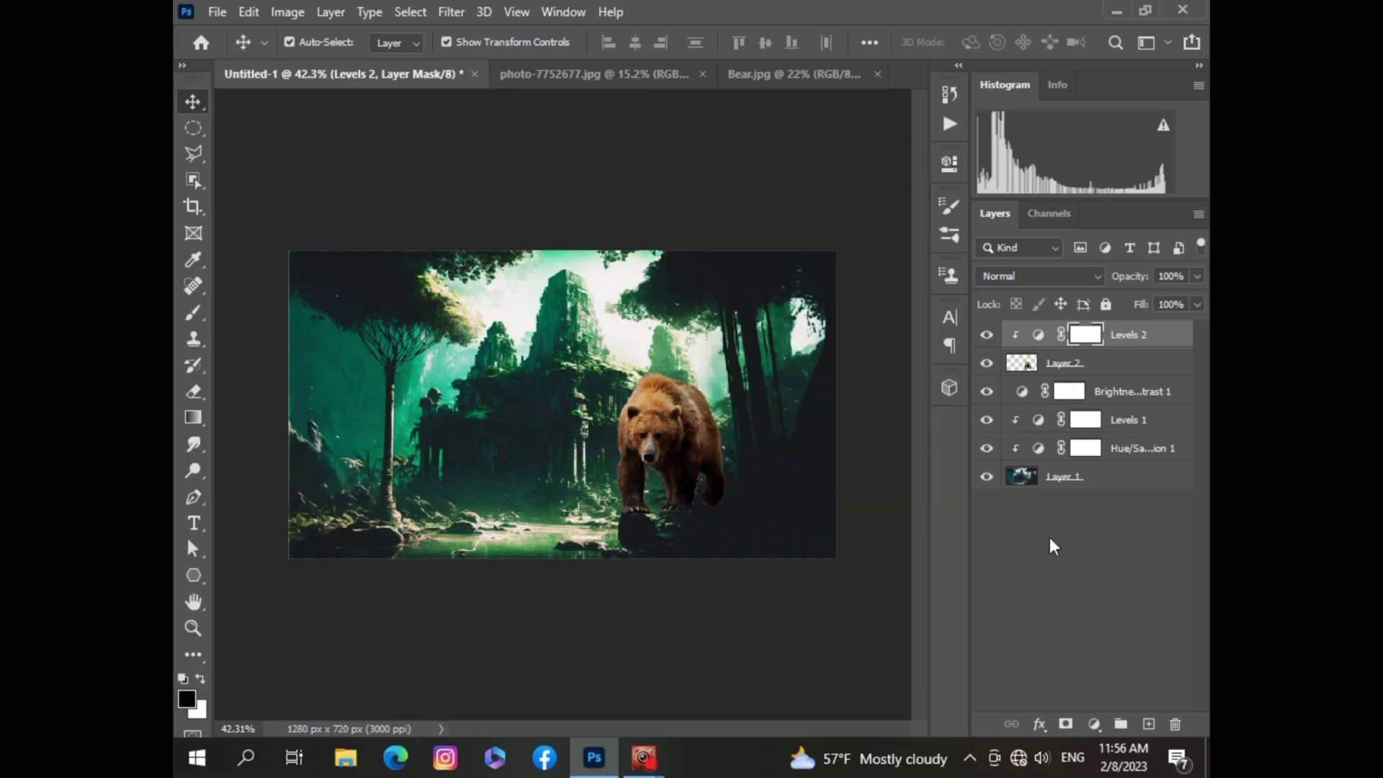
Step: Add a clipped Brightness/Contrast layer lowering the bear's brightness, and invert its mask
left_click(1093, 723)
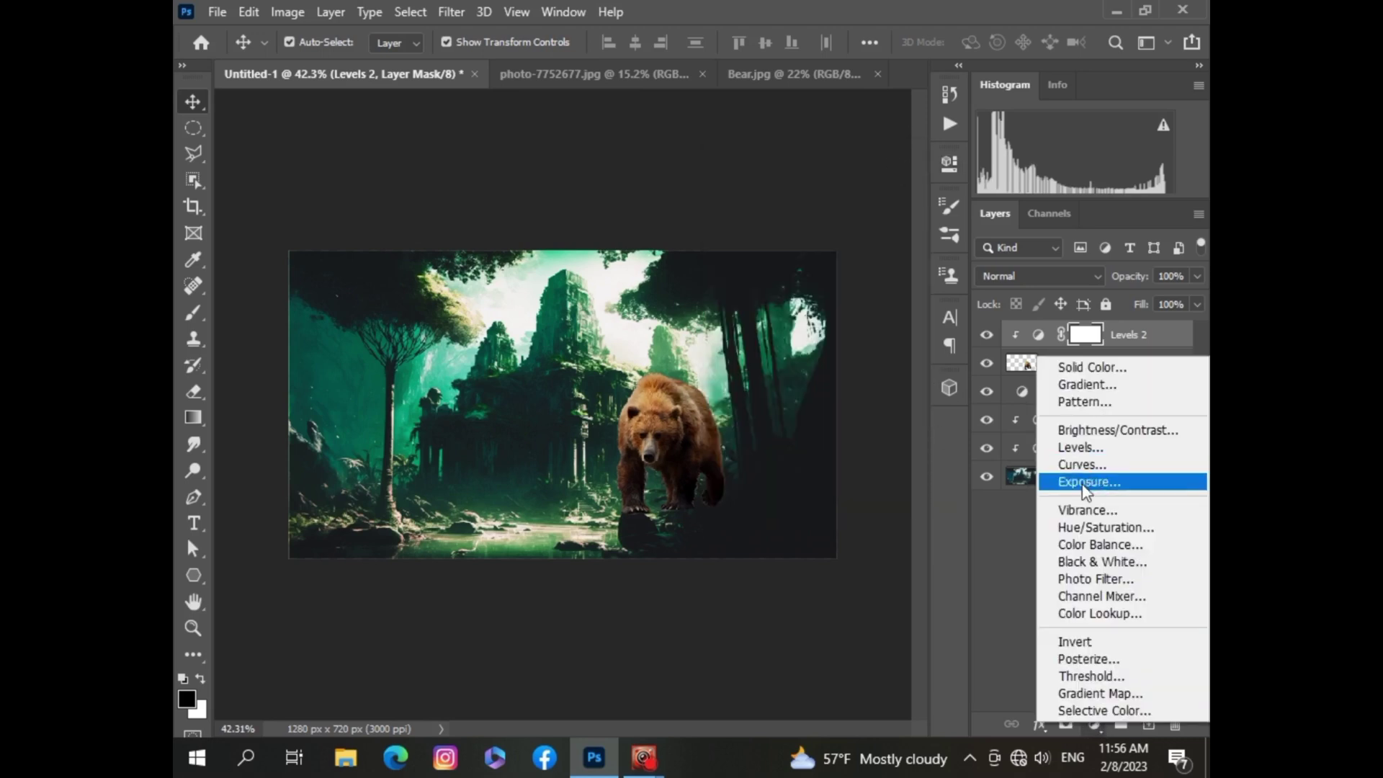
left_click(1066, 435)
left_click(775, 500)
left_click_drag(808, 278, 796, 278)
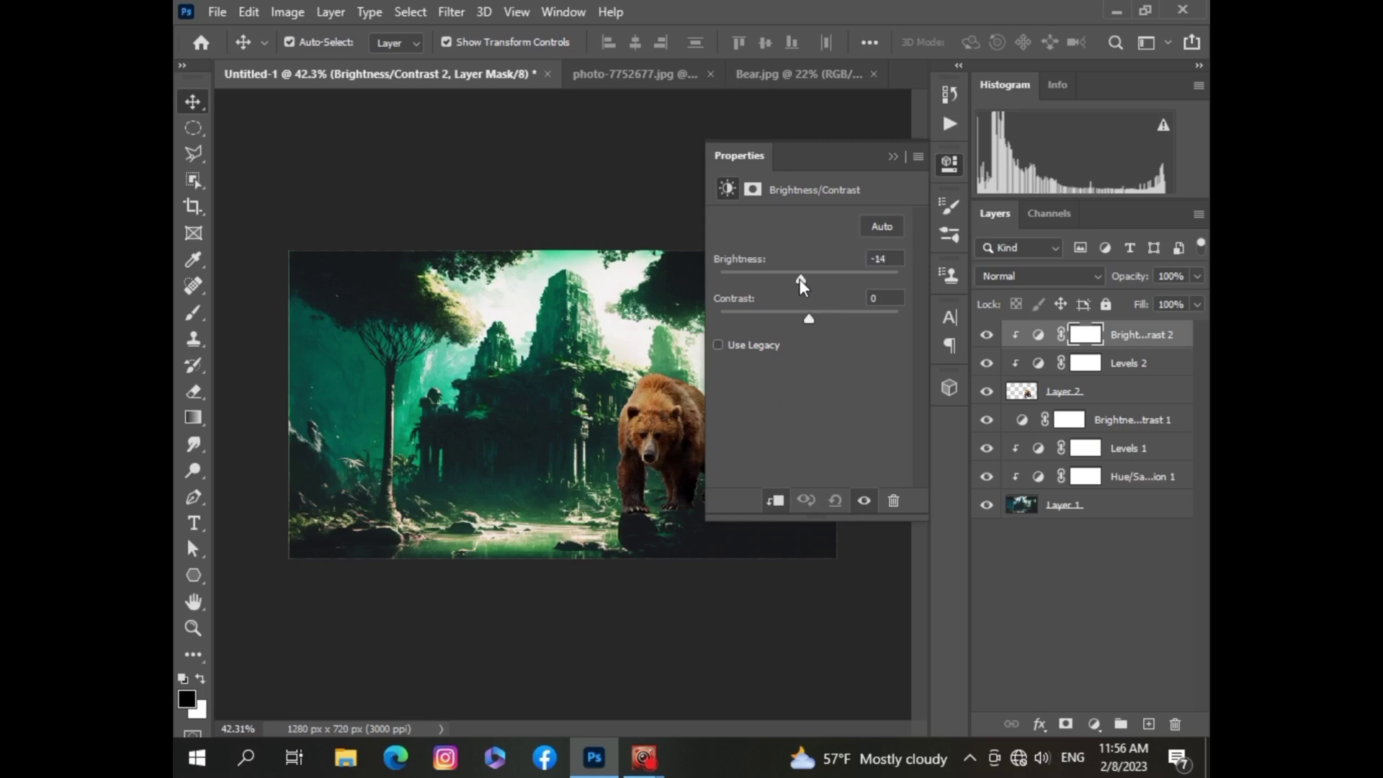
left_click(892, 156)
left_click_drag(658, 434, 648, 435)
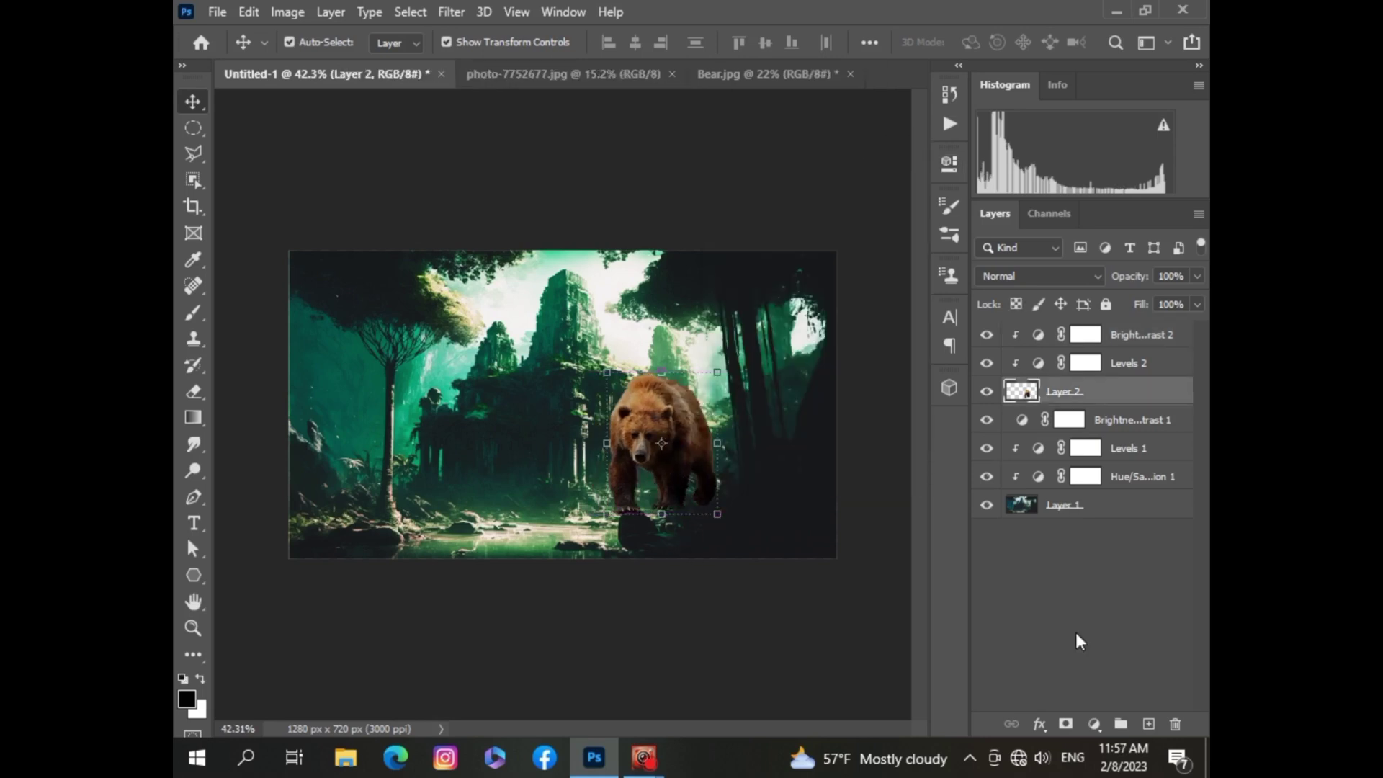
left_click(1085, 335)
key("ctrl+i")
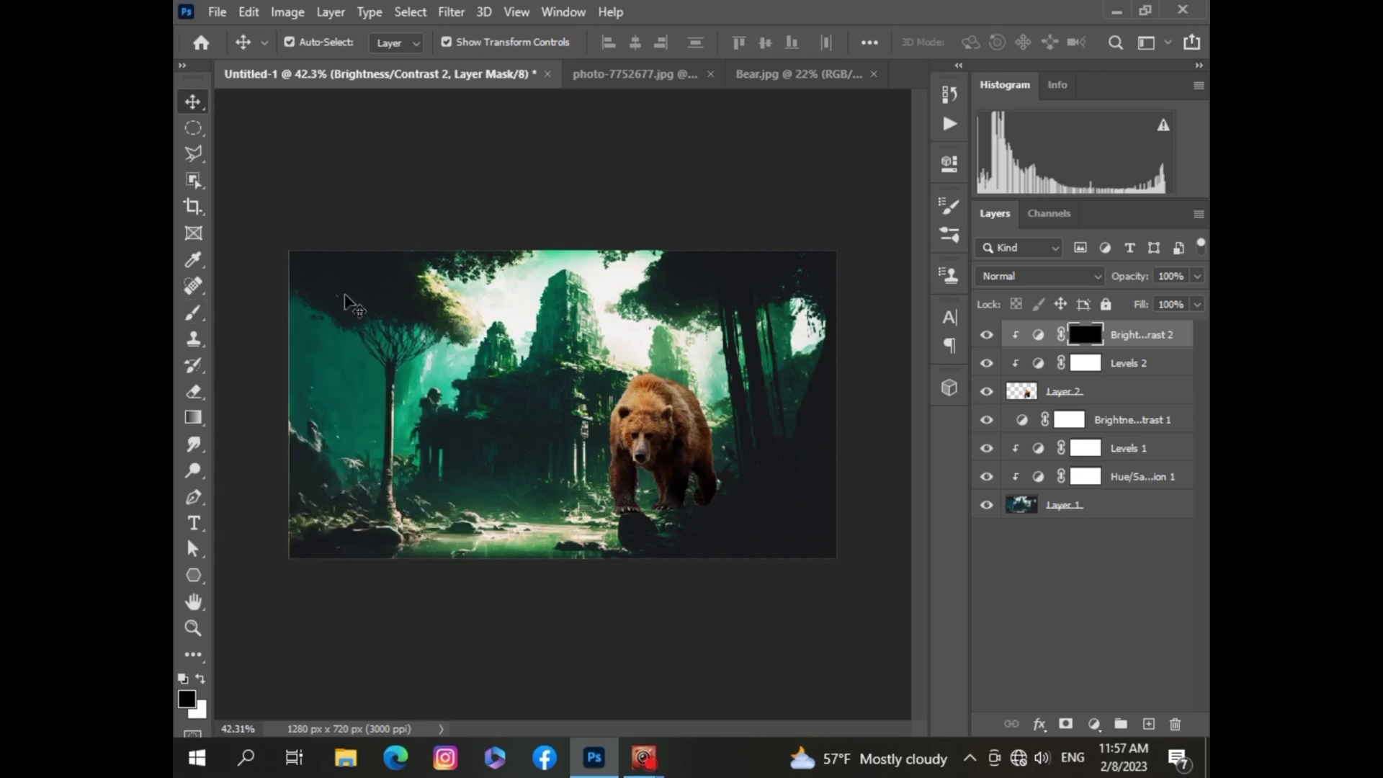
Step: Add a Hue/Saturation layer for the bear at Hue +5, Saturation -27
left_click(1021, 389)
left_click(1093, 724)
left_click(1066, 532)
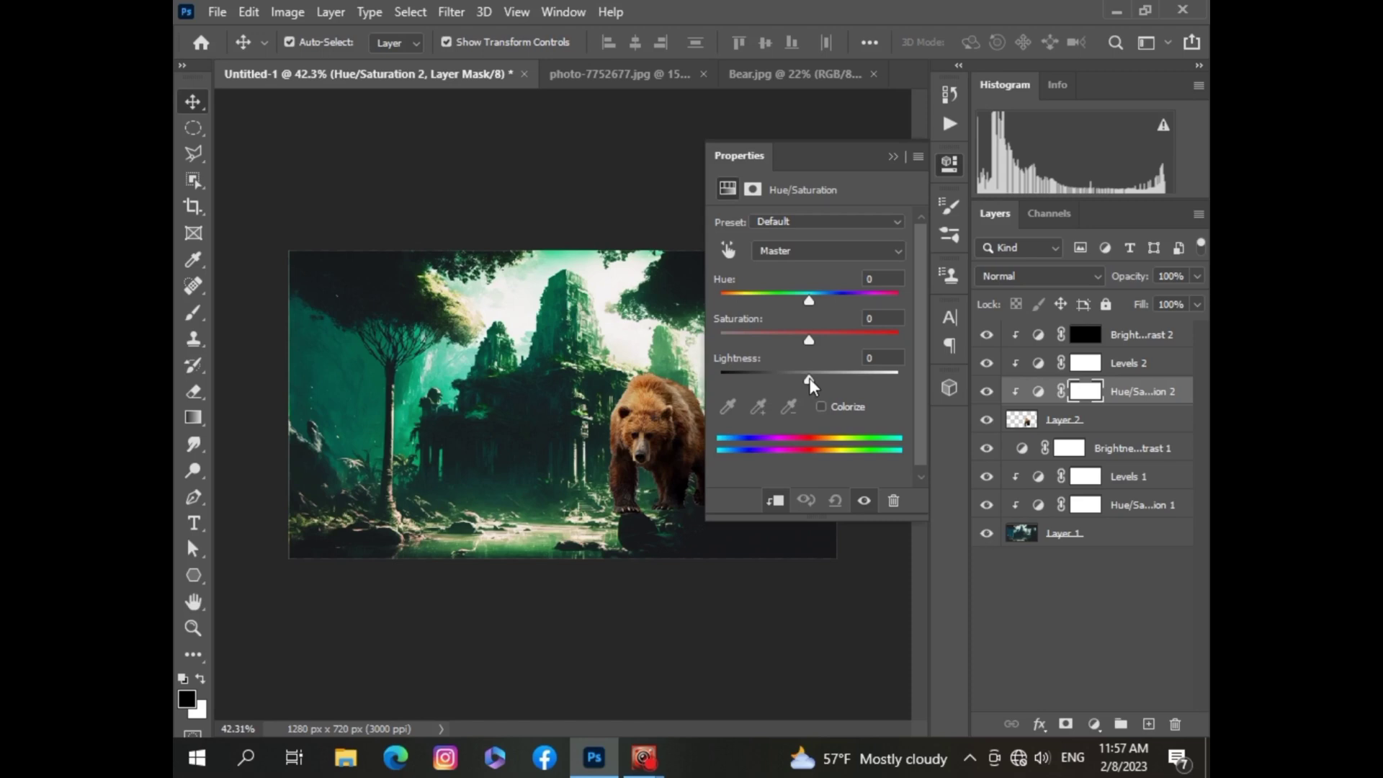
mouse_move(809, 378)
left_mouse_down()
mouse_move(776, 341)
mouse_move(798, 300)
mouse_move(815, 301)
mouse_move(785, 340)
mouse_move(793, 383)
mouse_move(808, 380)
left_mouse_up()
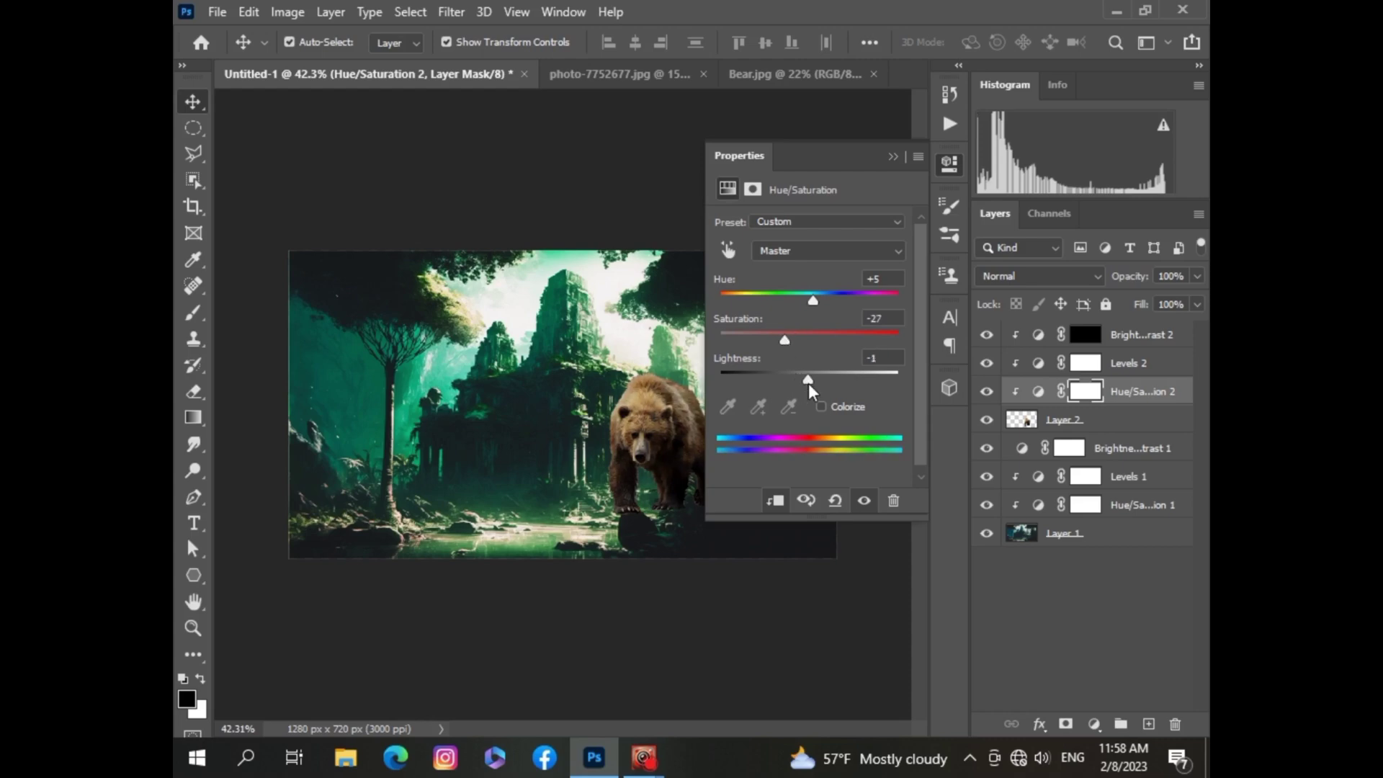
left_click(893, 157)
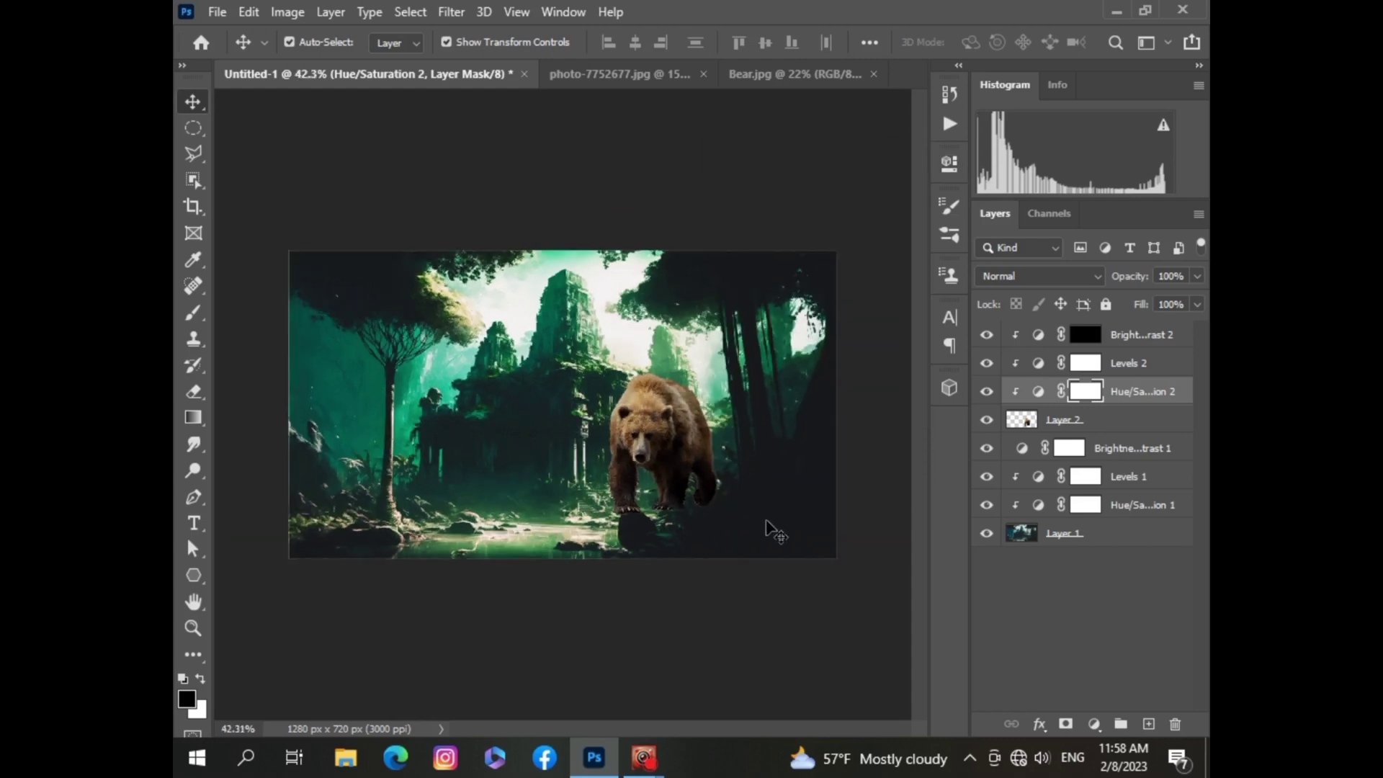
Step: Add a clipped Color Balance layer: Midtones Yellow-Blue -14, Shadows -6
left_click(1094, 724)
left_click(1098, 567)
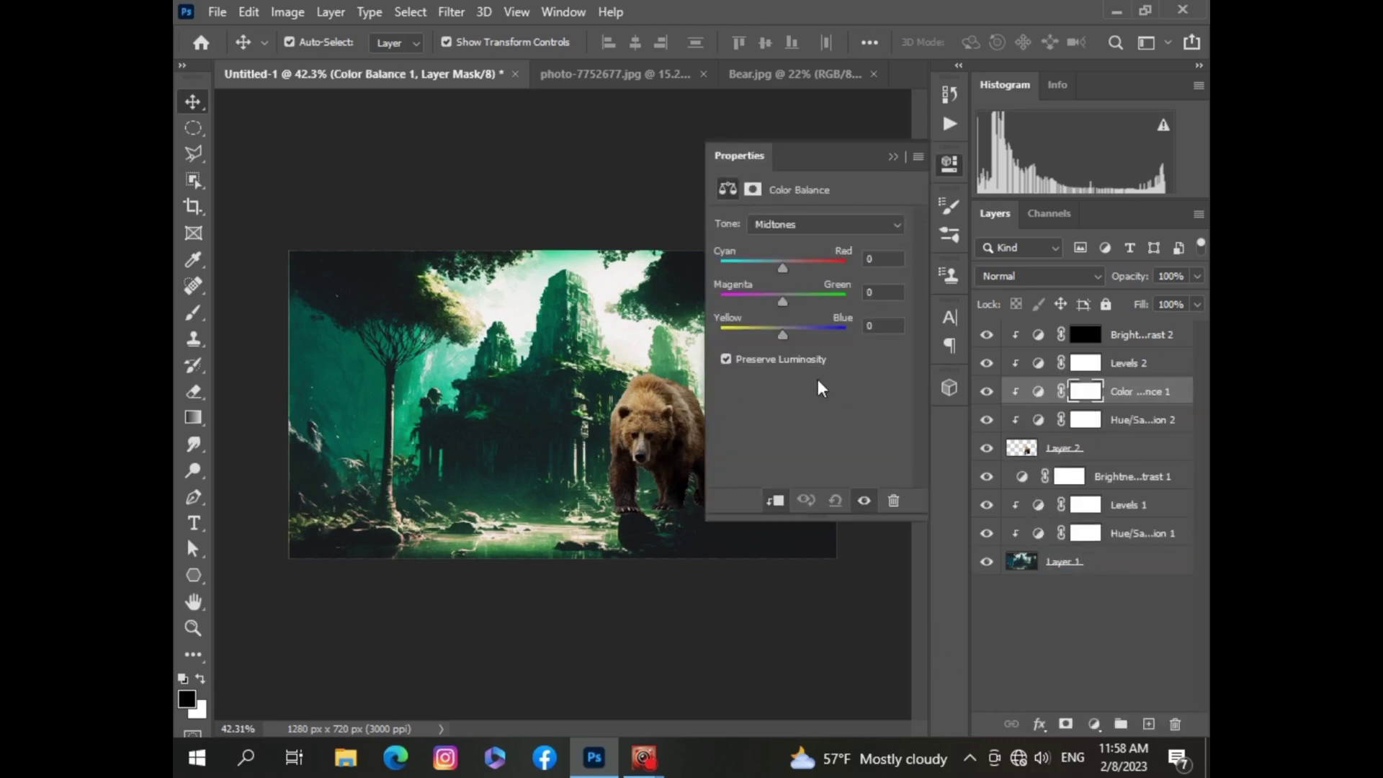
left_click_drag(782, 334, 781, 301)
left_click(824, 224)
left_click(777, 239)
left_click(825, 224)
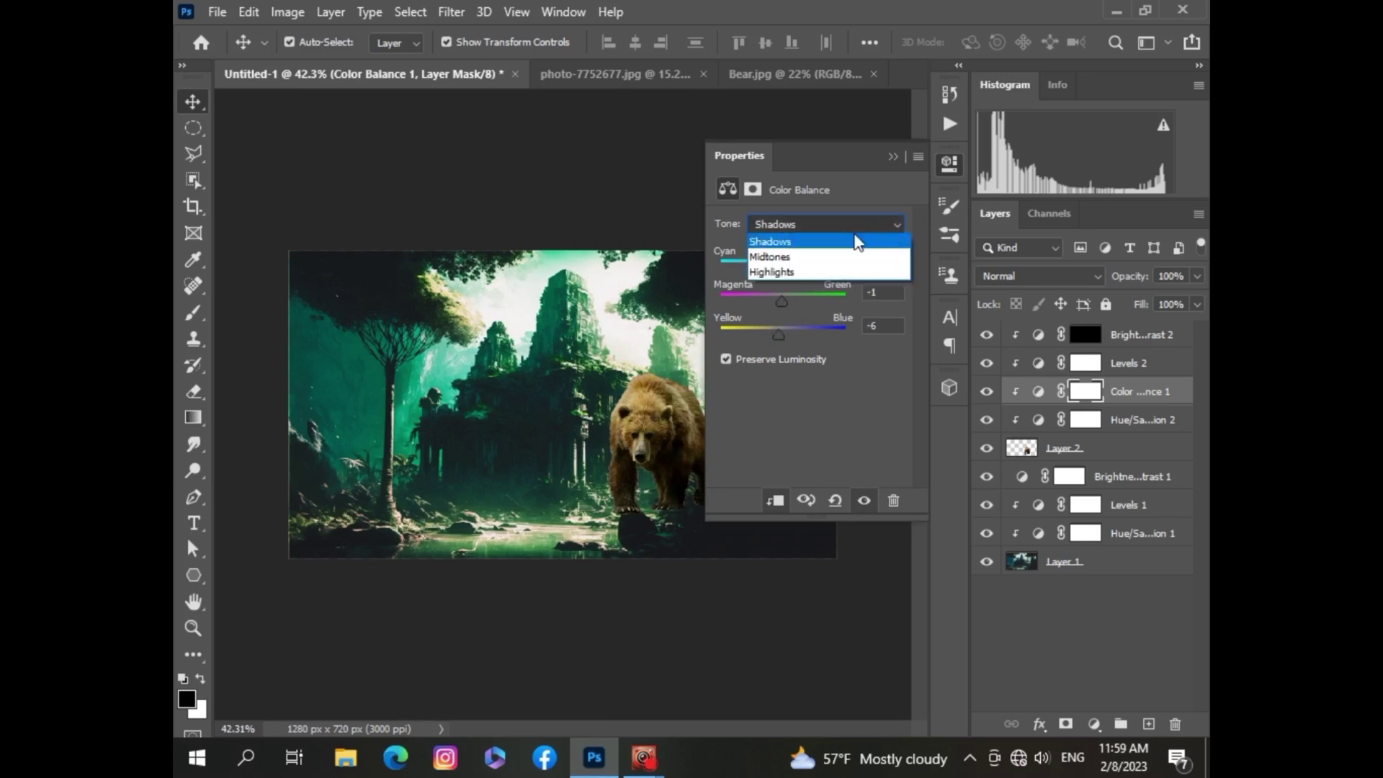
left_click(778, 258)
left_click(893, 157)
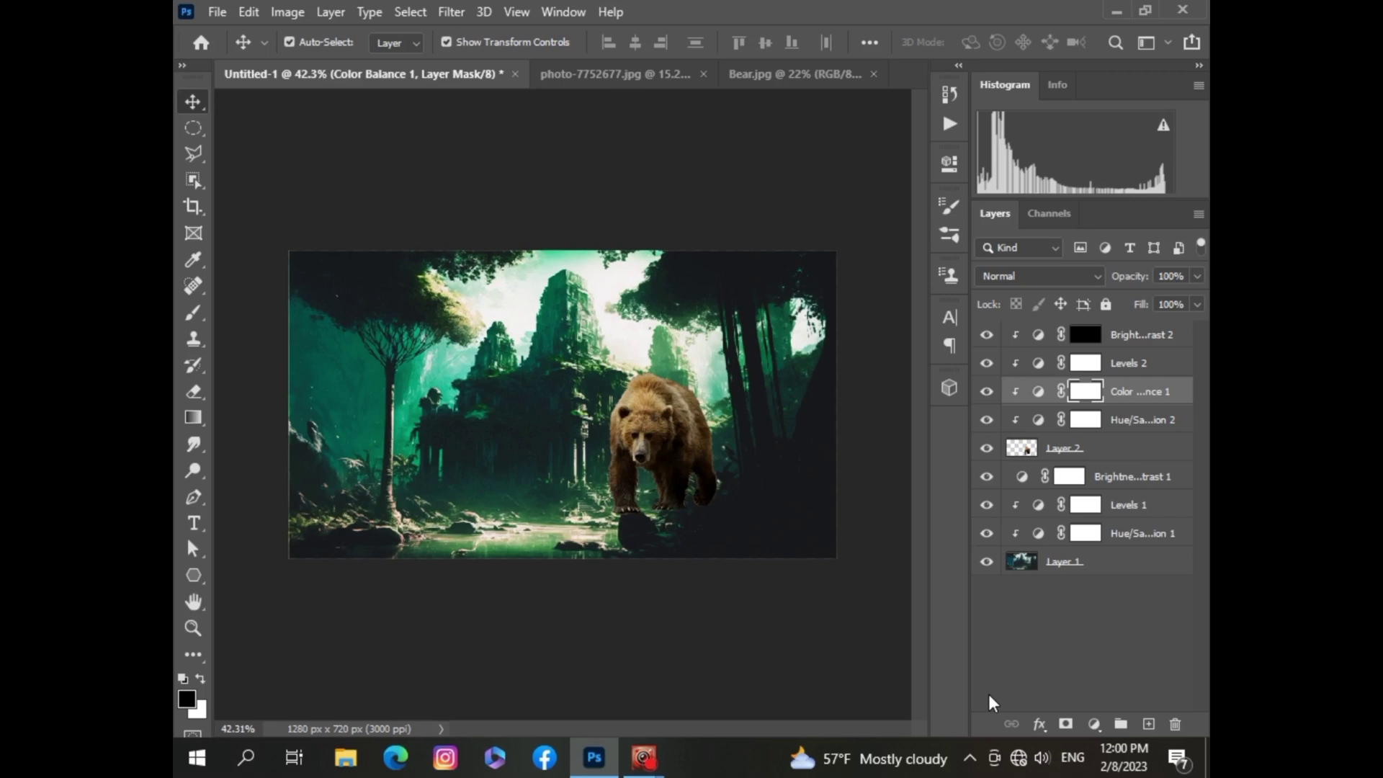
Step: Add a Curves layer clipped to the bear, lowering the top-right endpoint to dim highlights
left_click(1064, 448)
left_click(1093, 724)
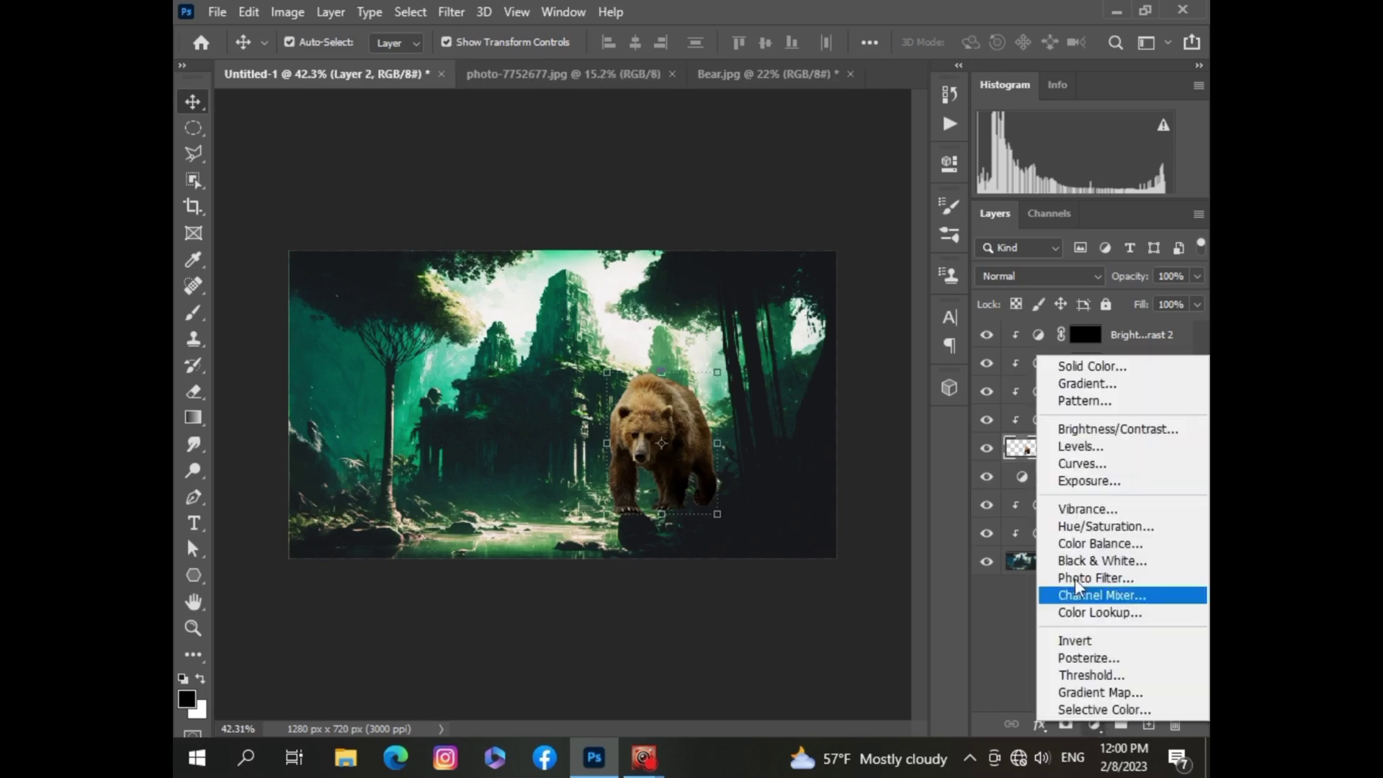
left_click(1066, 461)
left_click_drag(828, 339, 835, 344)
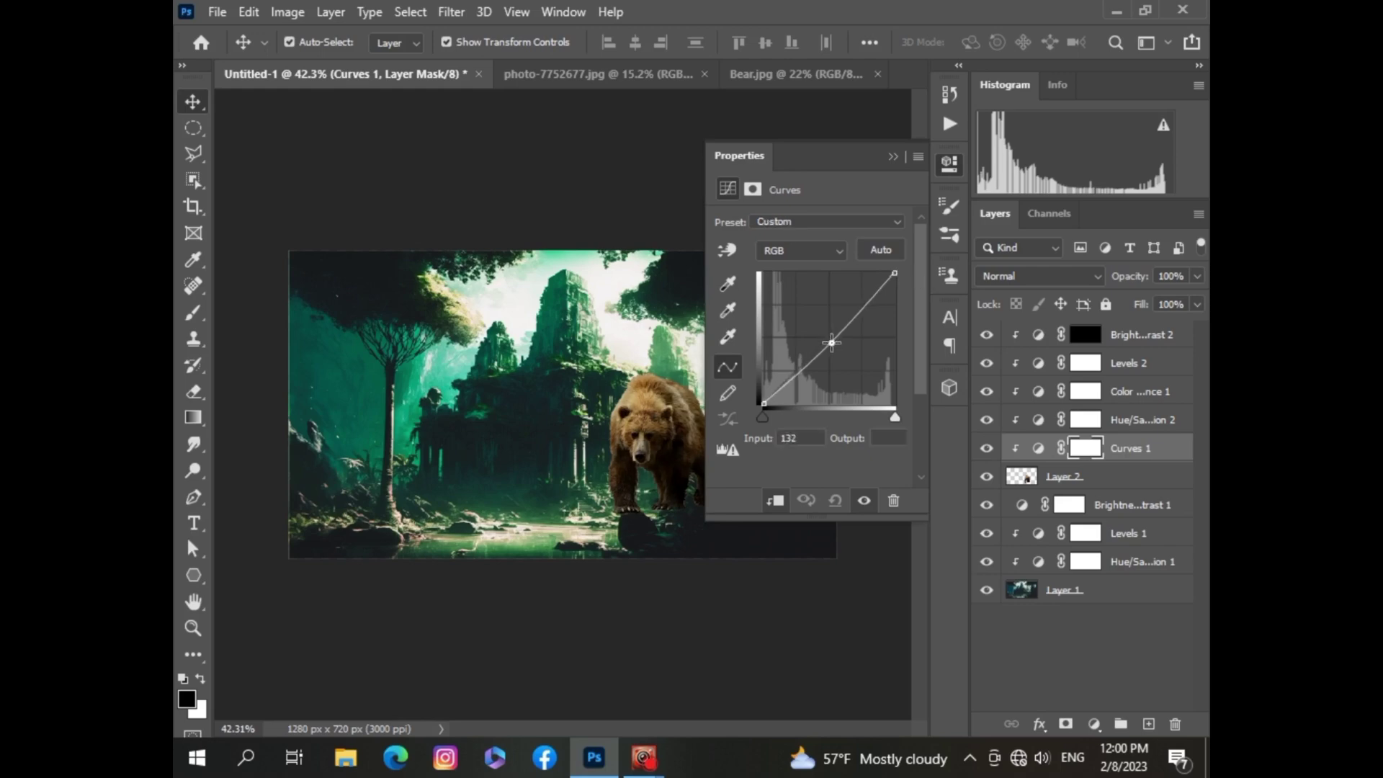
left_click_drag(894, 271, 905, 306)
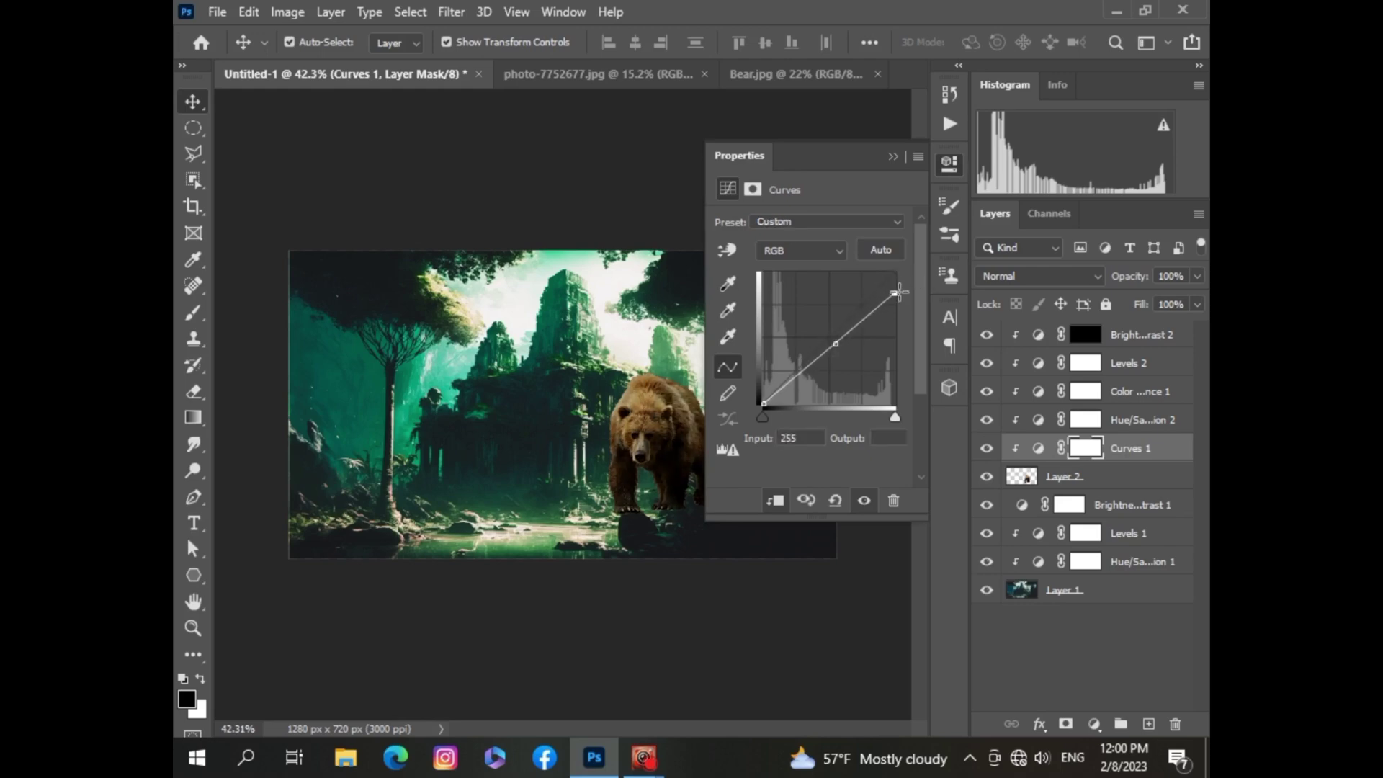
left_click(894, 157)
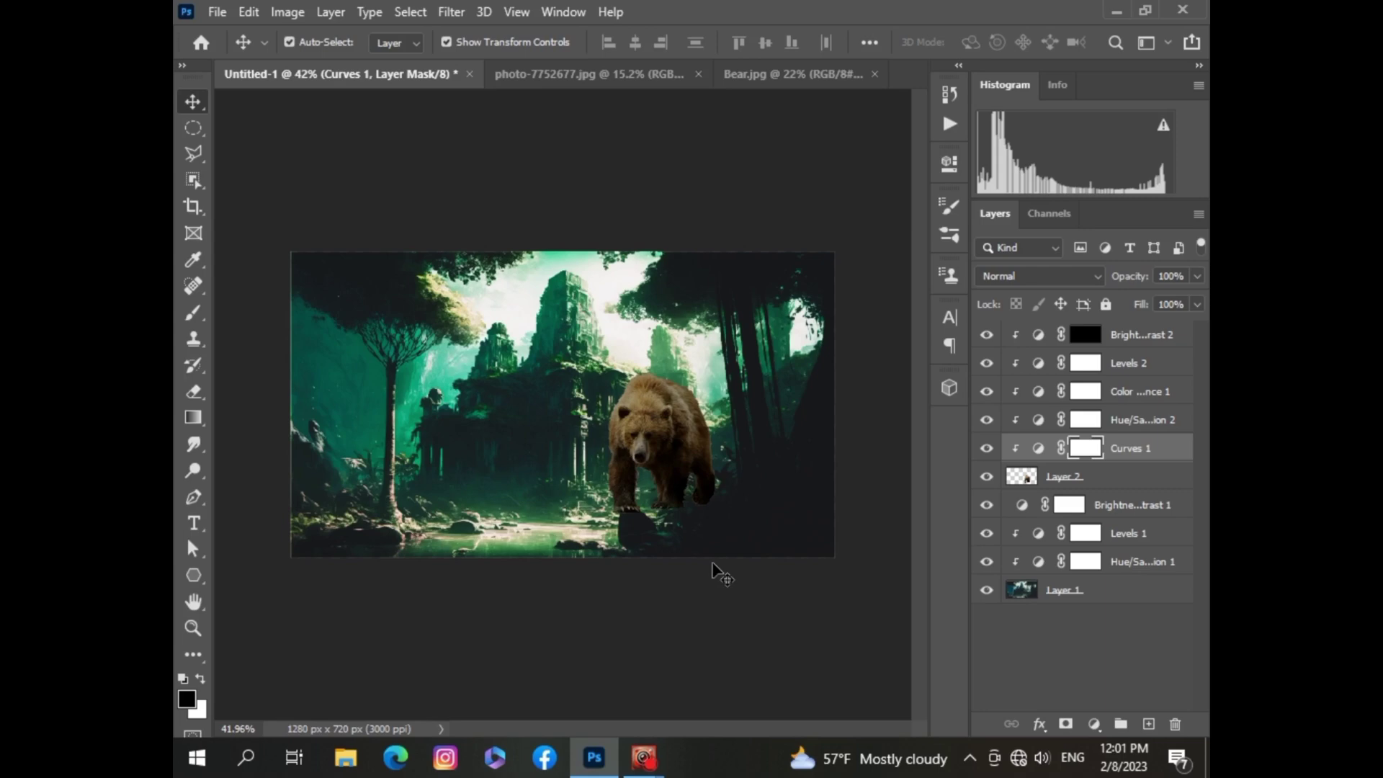
Step: Add a layer mask to the bear and paint its lower paws out behind the rock
scroll(713, 573, "up", 5)
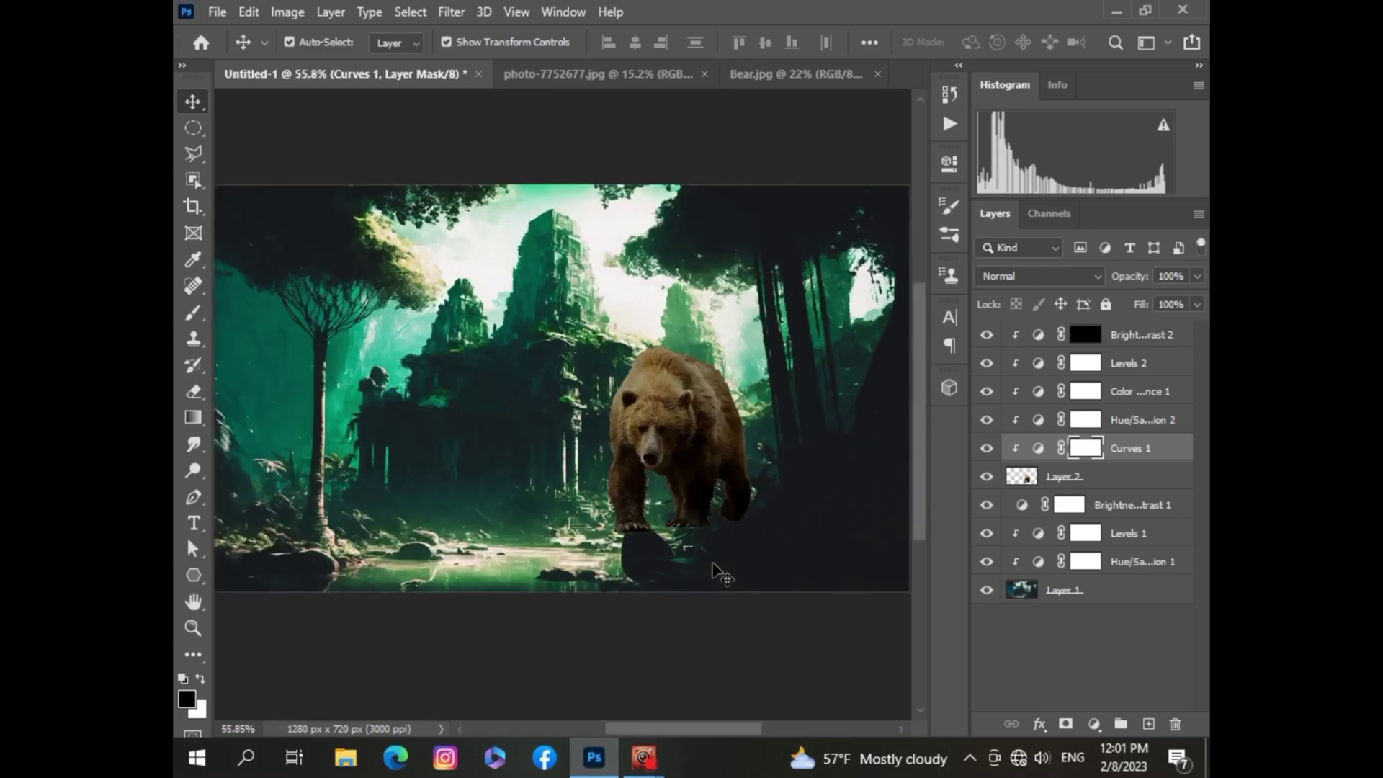
scroll(910, 491, "up", 2)
left_click_drag(916, 463, 925, 480)
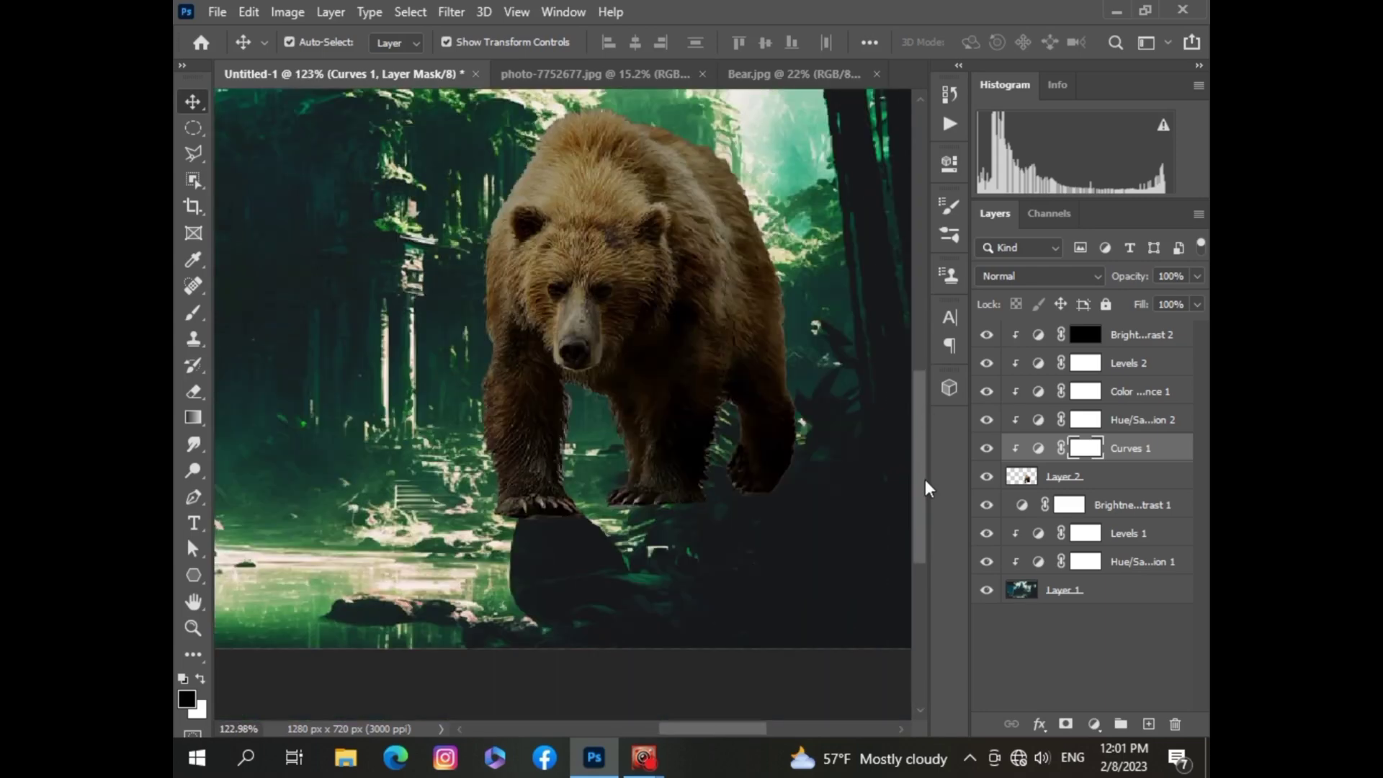
left_click(1086, 476)
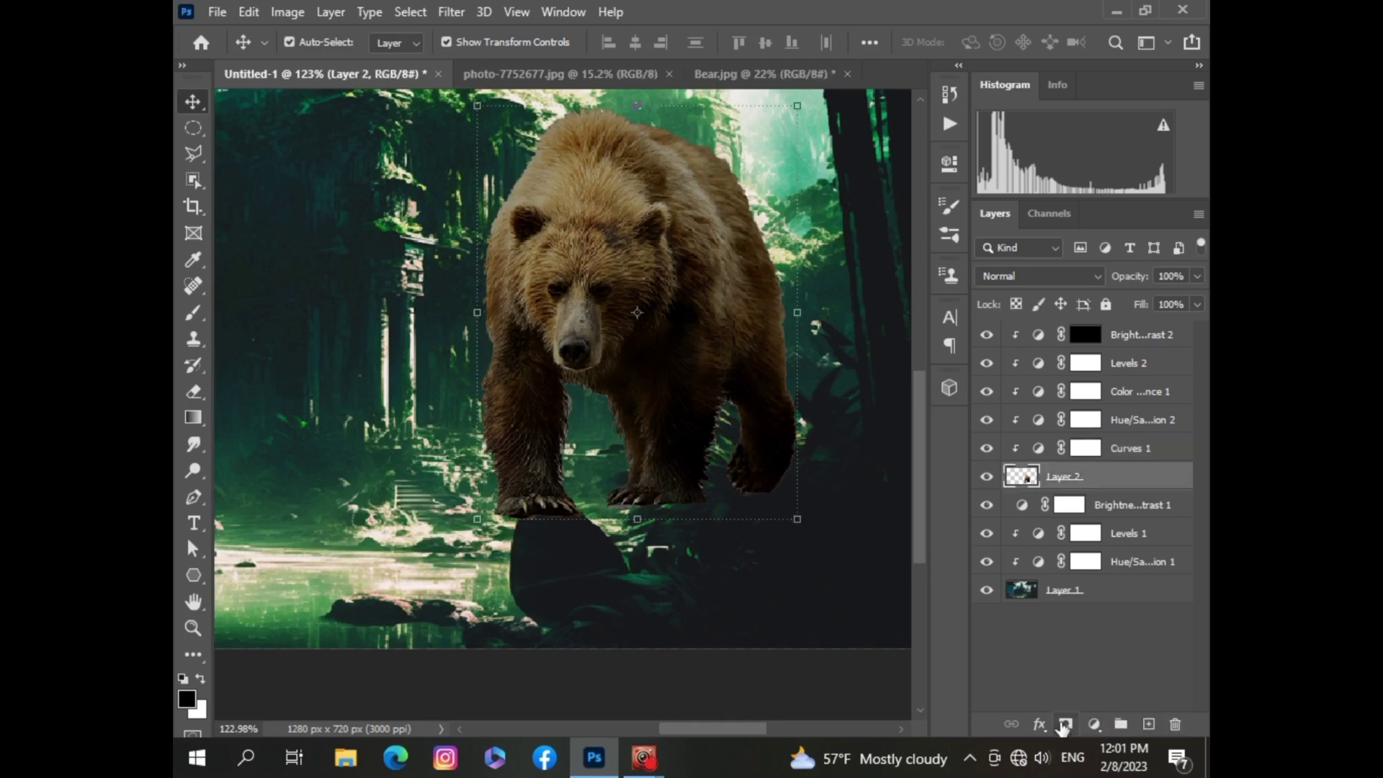
left_click(1065, 723)
key("b")
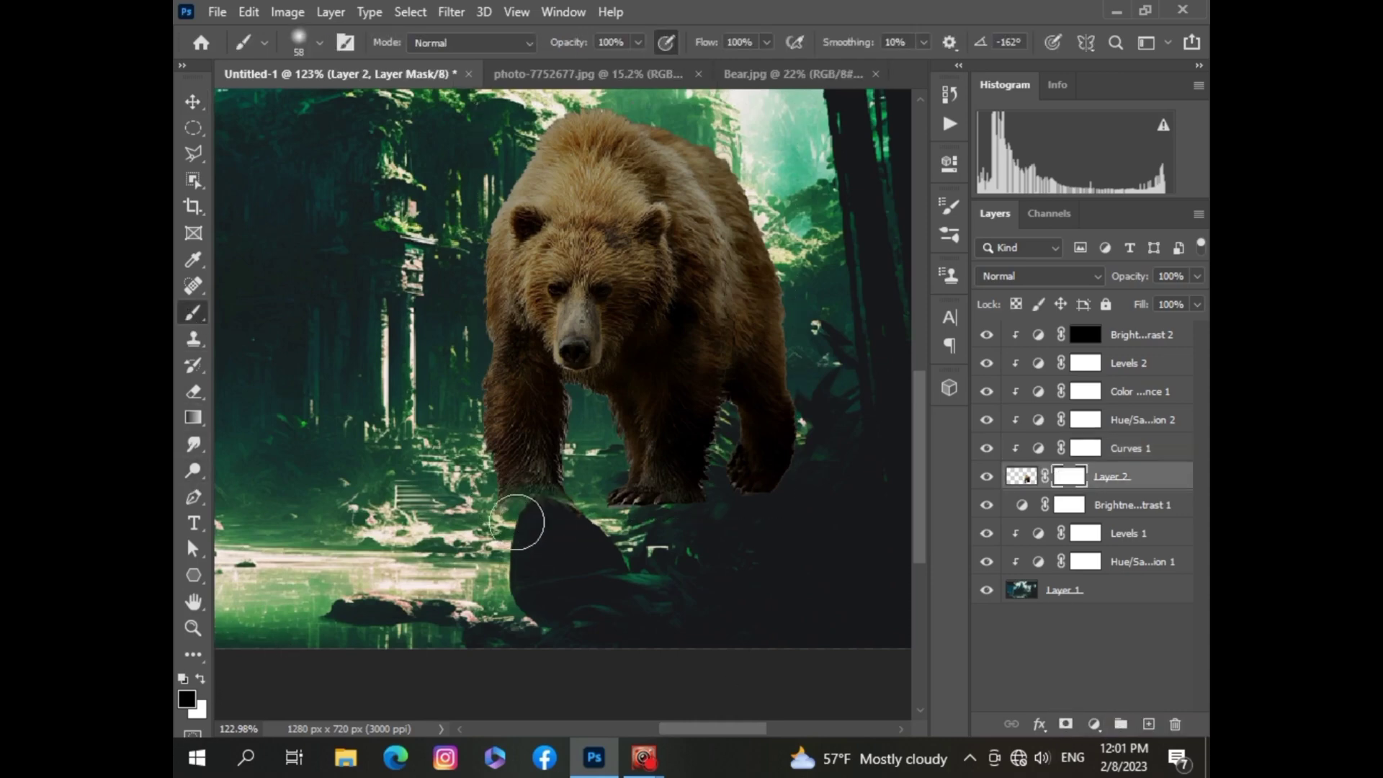
left_click_drag(525, 518, 756, 506)
Step: Move the bear right about 77 px and blend its lower-right edge into shadow
key("ctrl+0")
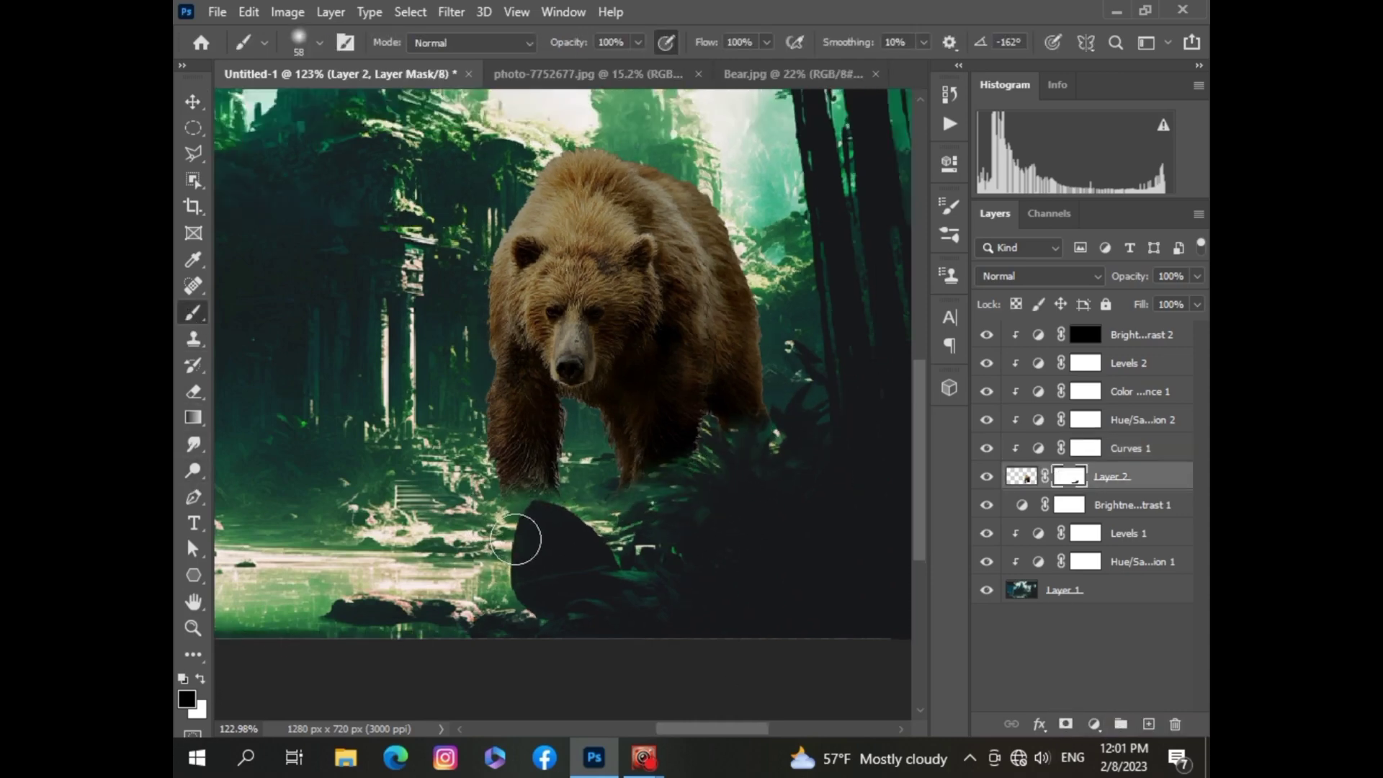
key("v")
left_click_drag(675, 450, 706, 448)
key("b")
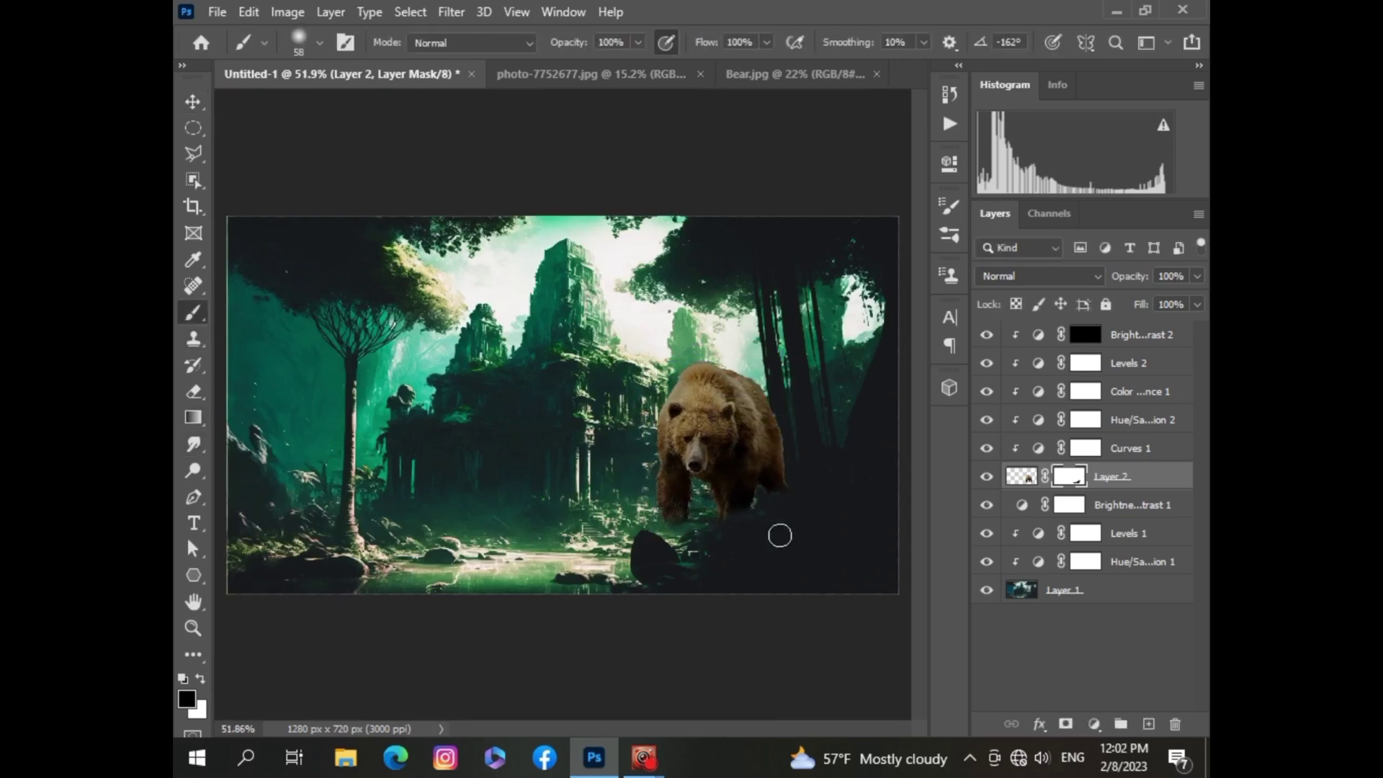
scroll(778, 533, "up", 2)
mouse_move(778, 375)
left_mouse_down()
mouse_move(793, 392)
mouse_move(753, 490)
mouse_move(763, 513)
left_mouse_up()
scroll(763, 513, "down", 4)
scroll(726, 558, "up", 1)
key("v")
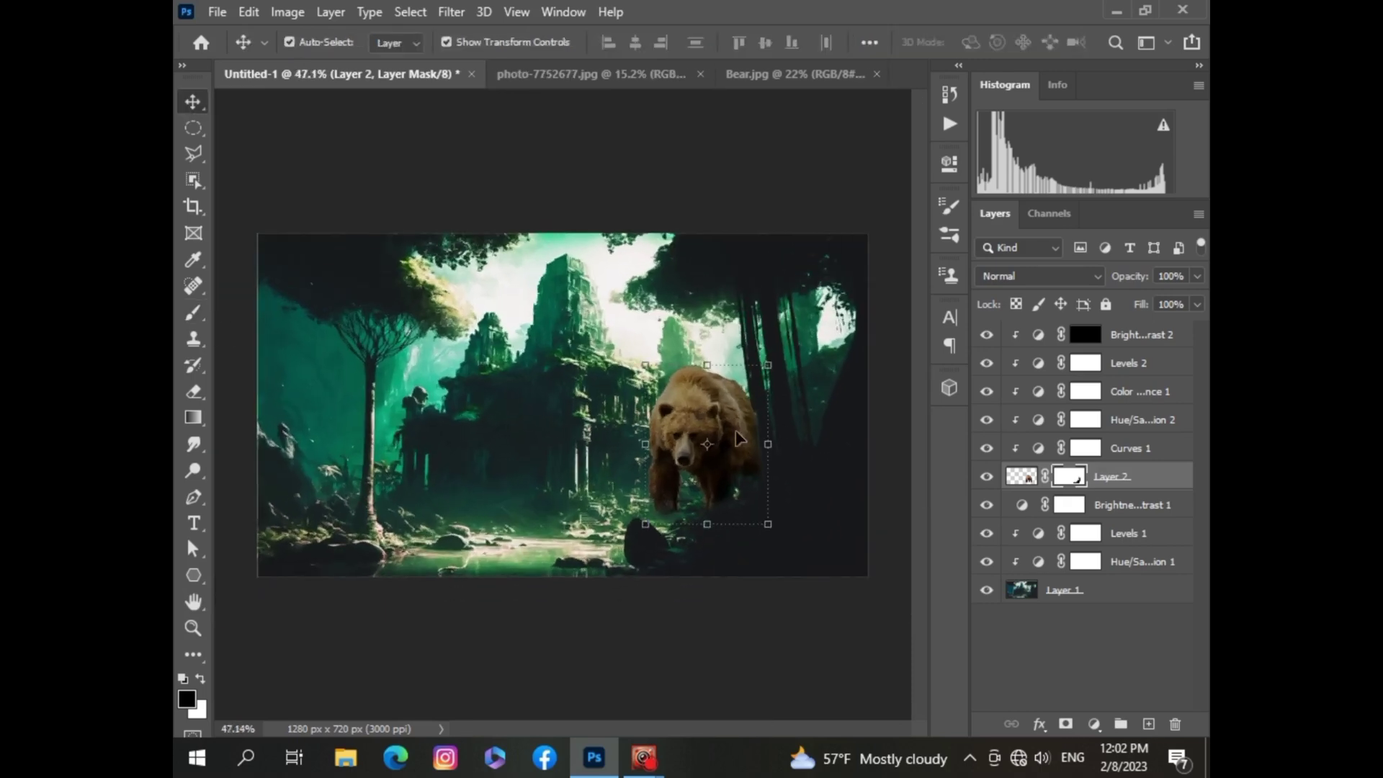
left_click_drag(743, 431, 743, 430)
Step: Target the bear's pixels, reduce the brush size and set black as the painting colour
key("ctrl+2")
scroll(704, 633, "up", 2)
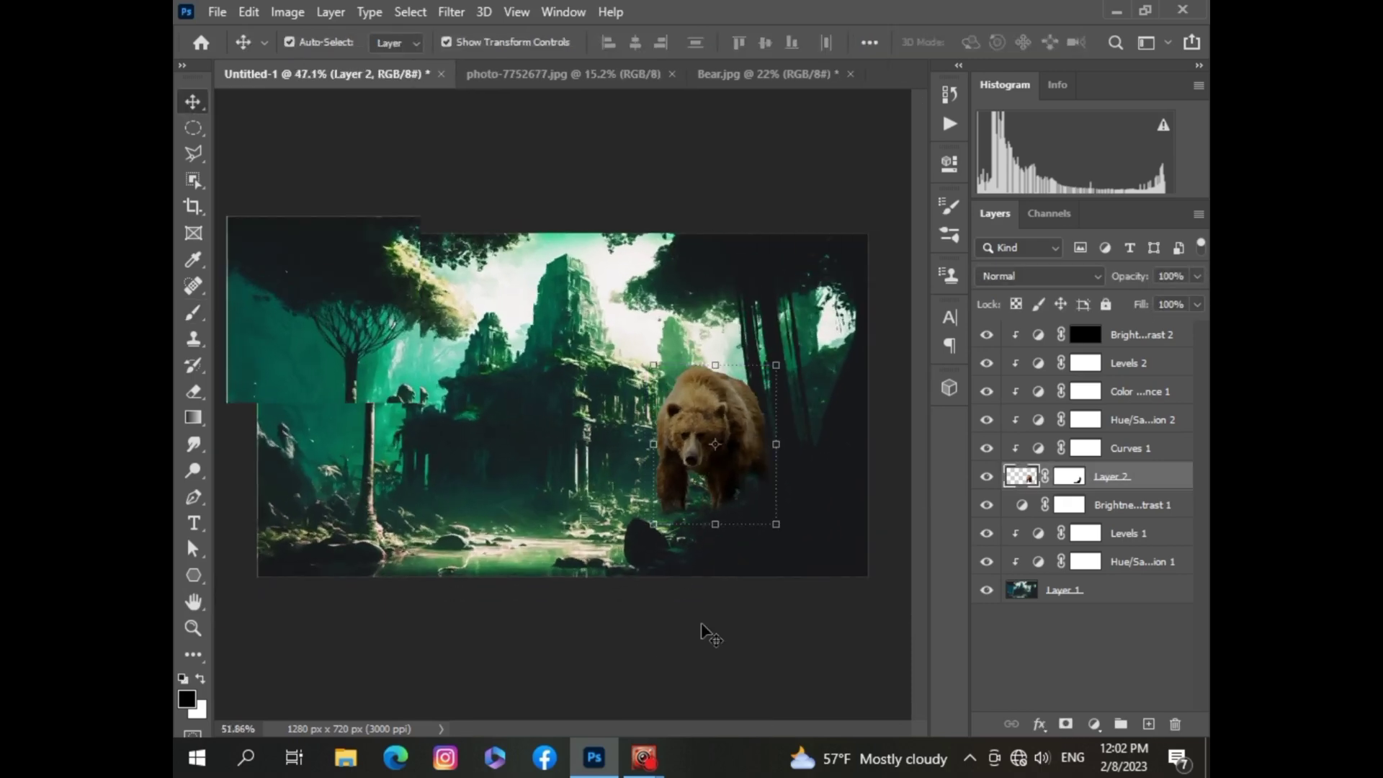
key("b")
scroll(684, 504, "up", 2)
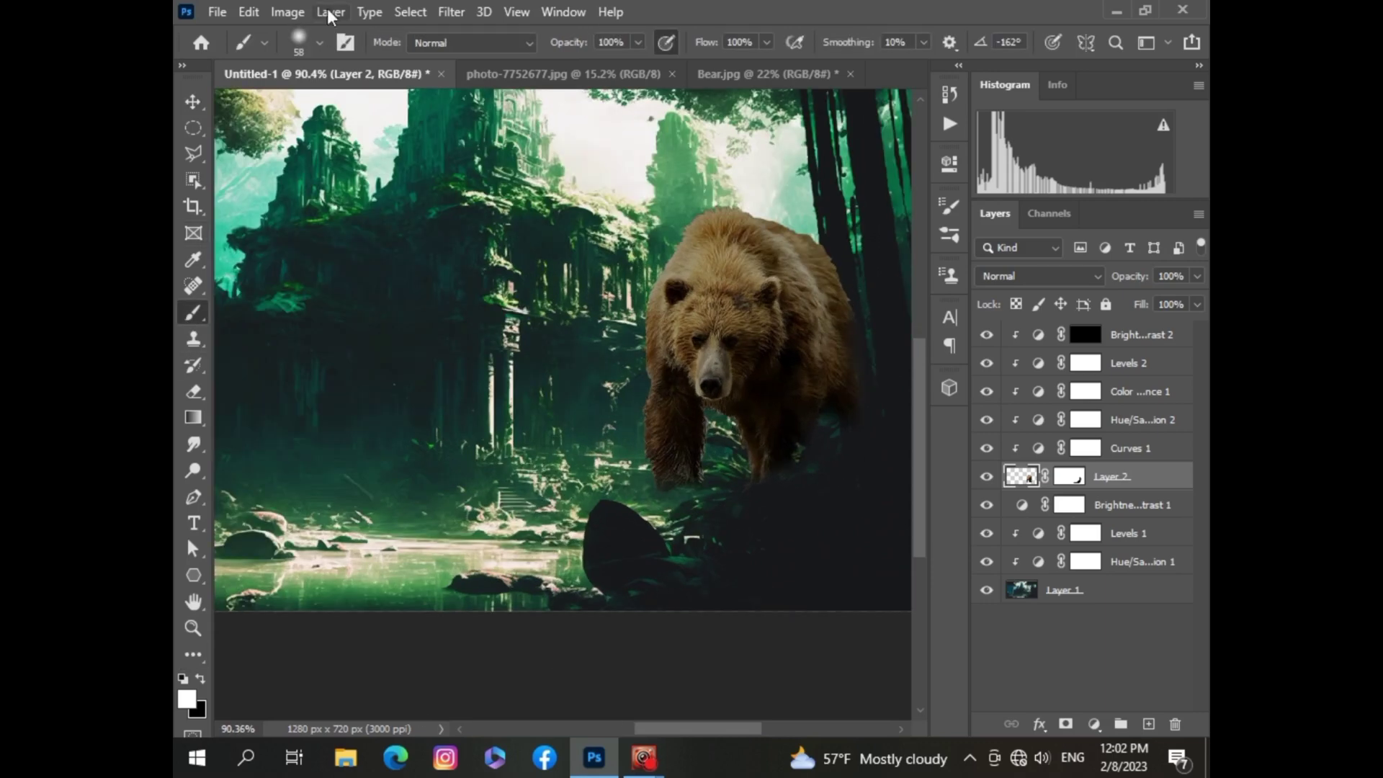
left_click(319, 42)
key("Escape")
key("x")
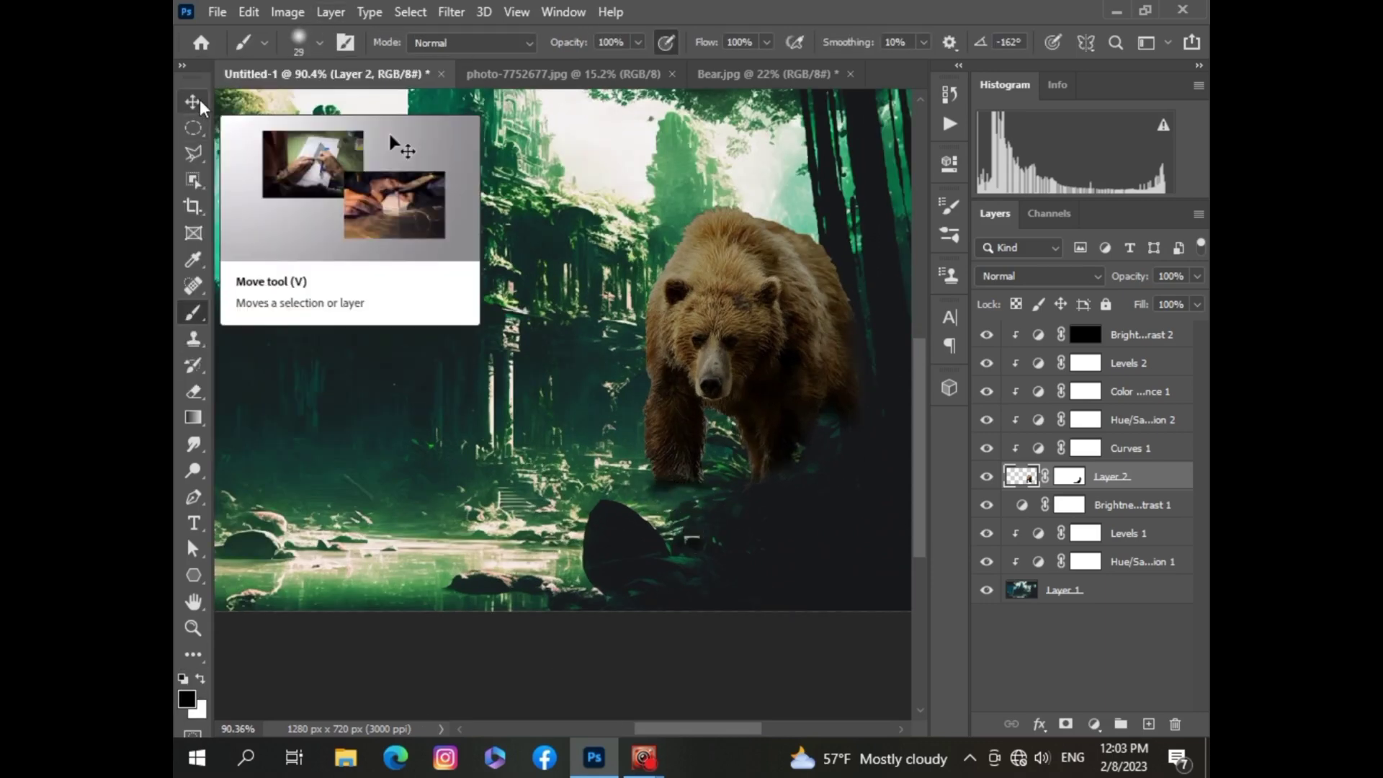
scroll(509, 623, "down", 4)
scroll(509, 626, "down", 1)
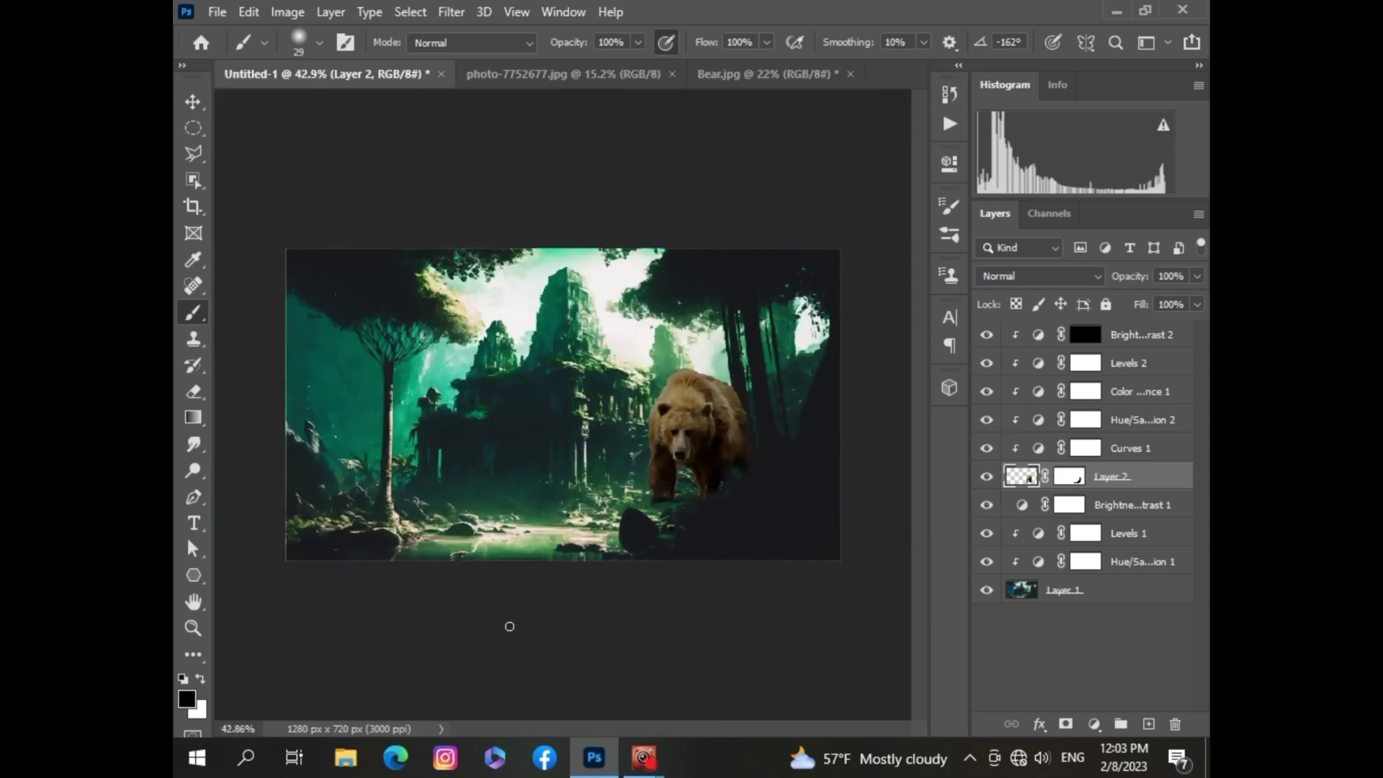
scroll(750, 477, "up", 5)
Step: Nudge the bear slightly right and down, then undo the last change
key("v")
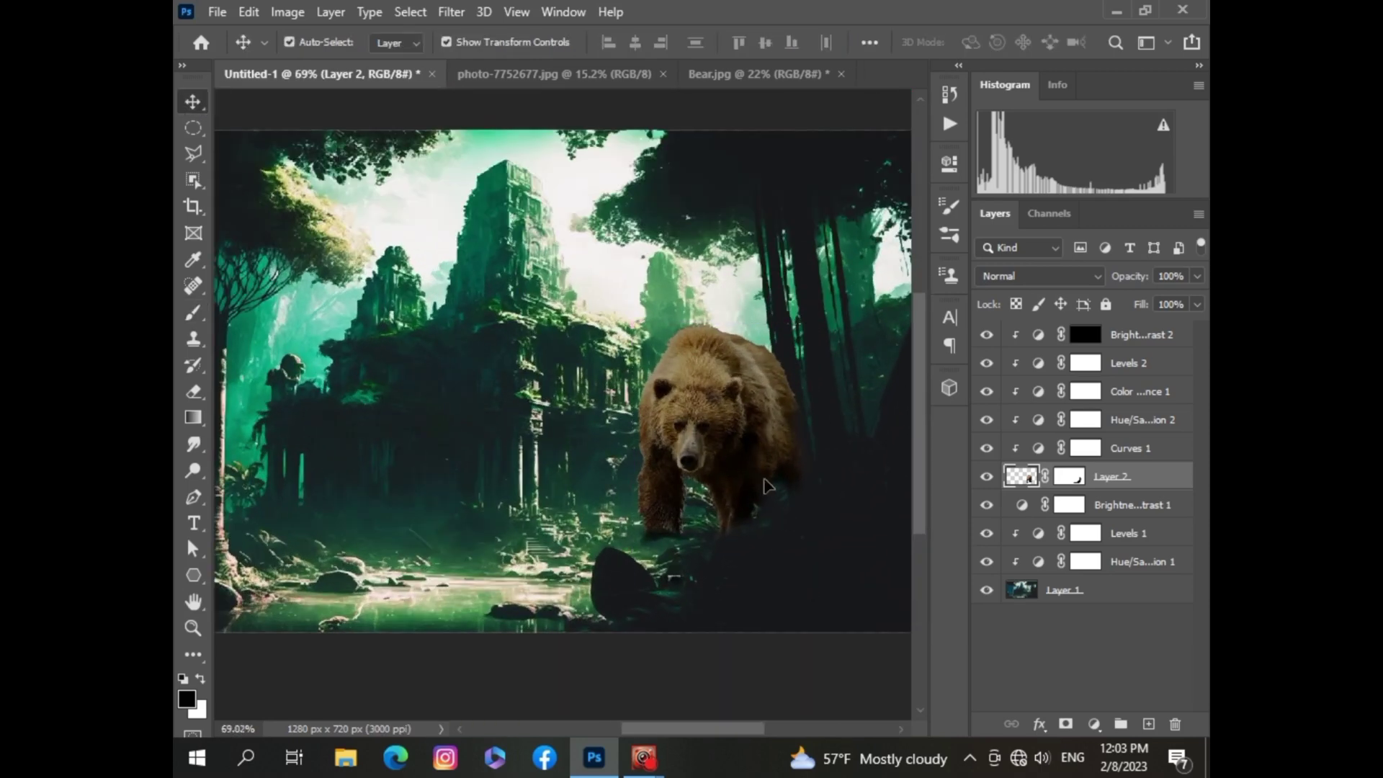
left_click_drag(755, 466, 756, 490)
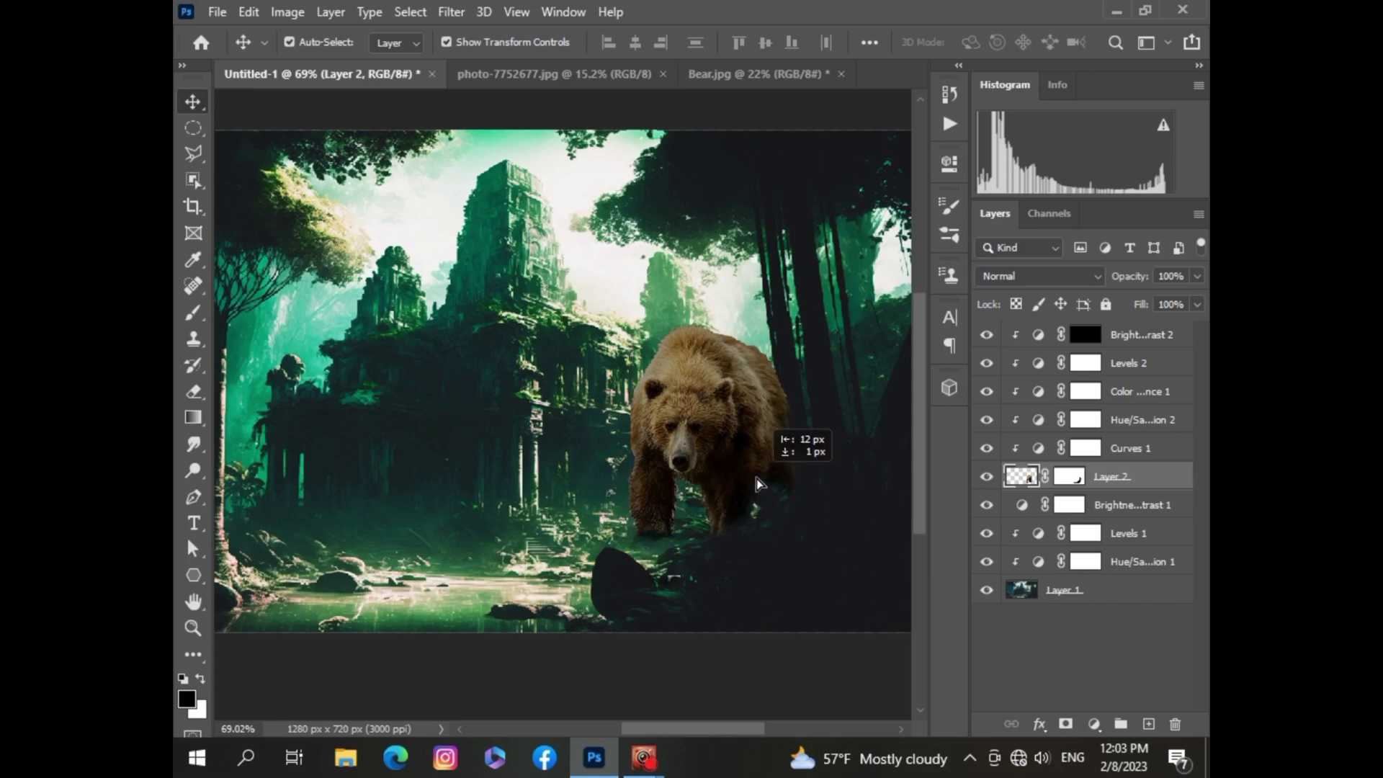
key("b")
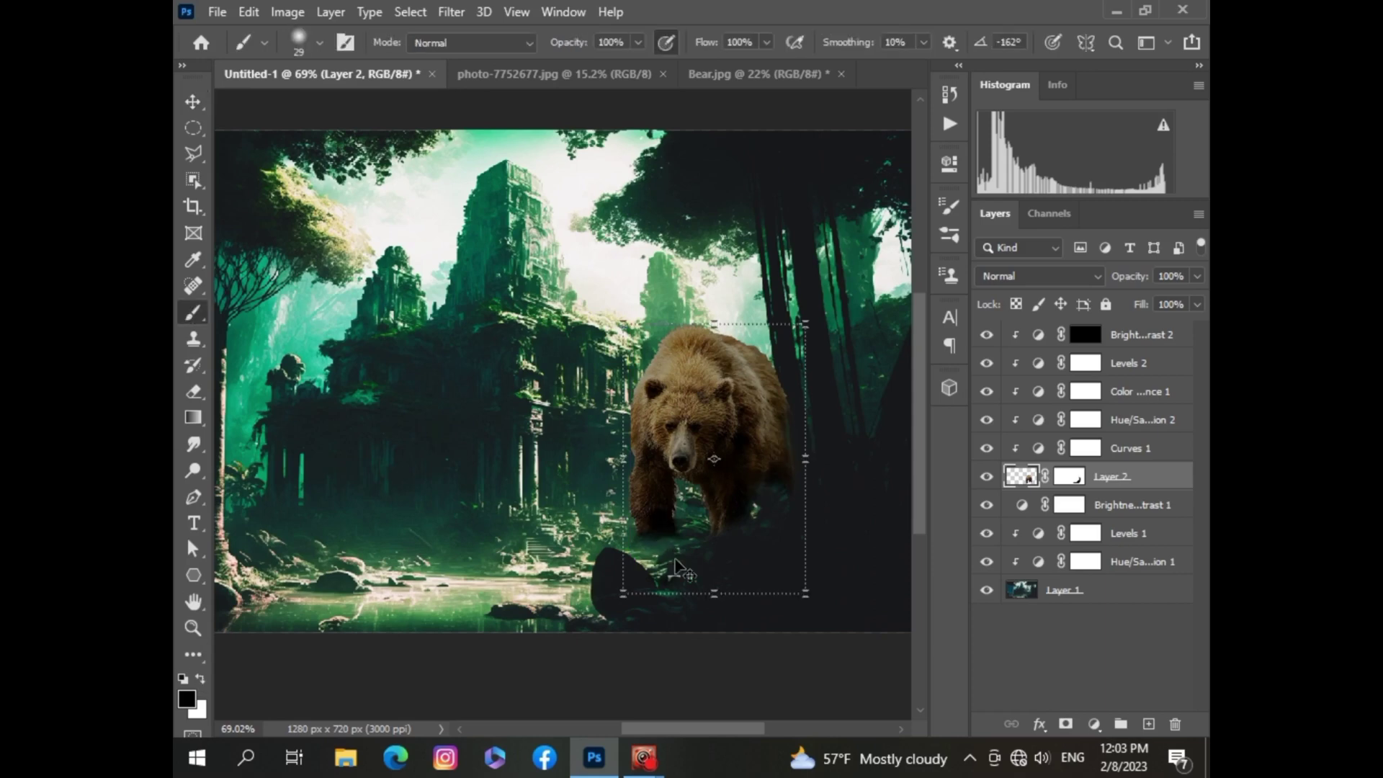
key("ctrl+z")
scroll(563, 695, "down", 3)
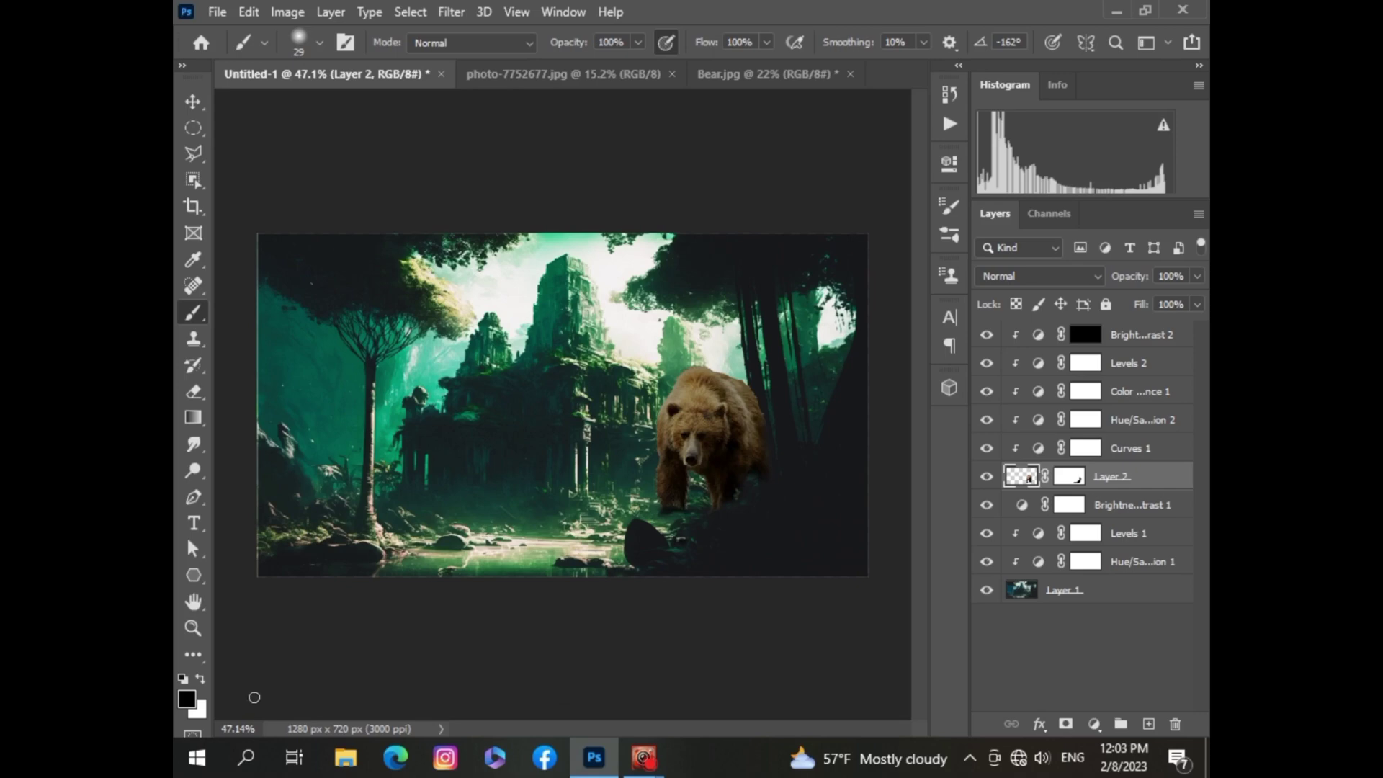
Step: Open adventure-1846482_1920.jpg from the Desktop's photo shop > New folder (21) folder
left_click(217, 13)
left_click(230, 49)
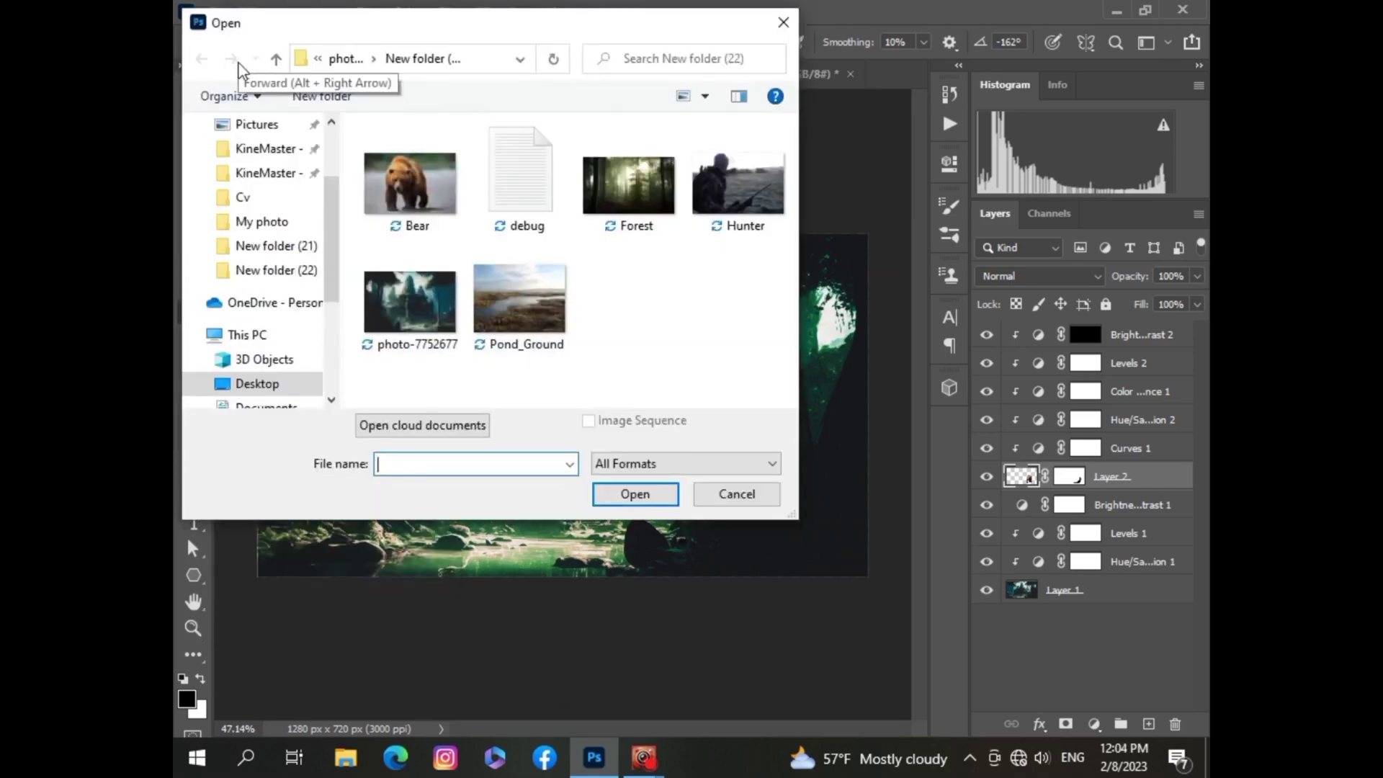
left_click(256, 383)
double_click(403, 383)
double_click(403, 353)
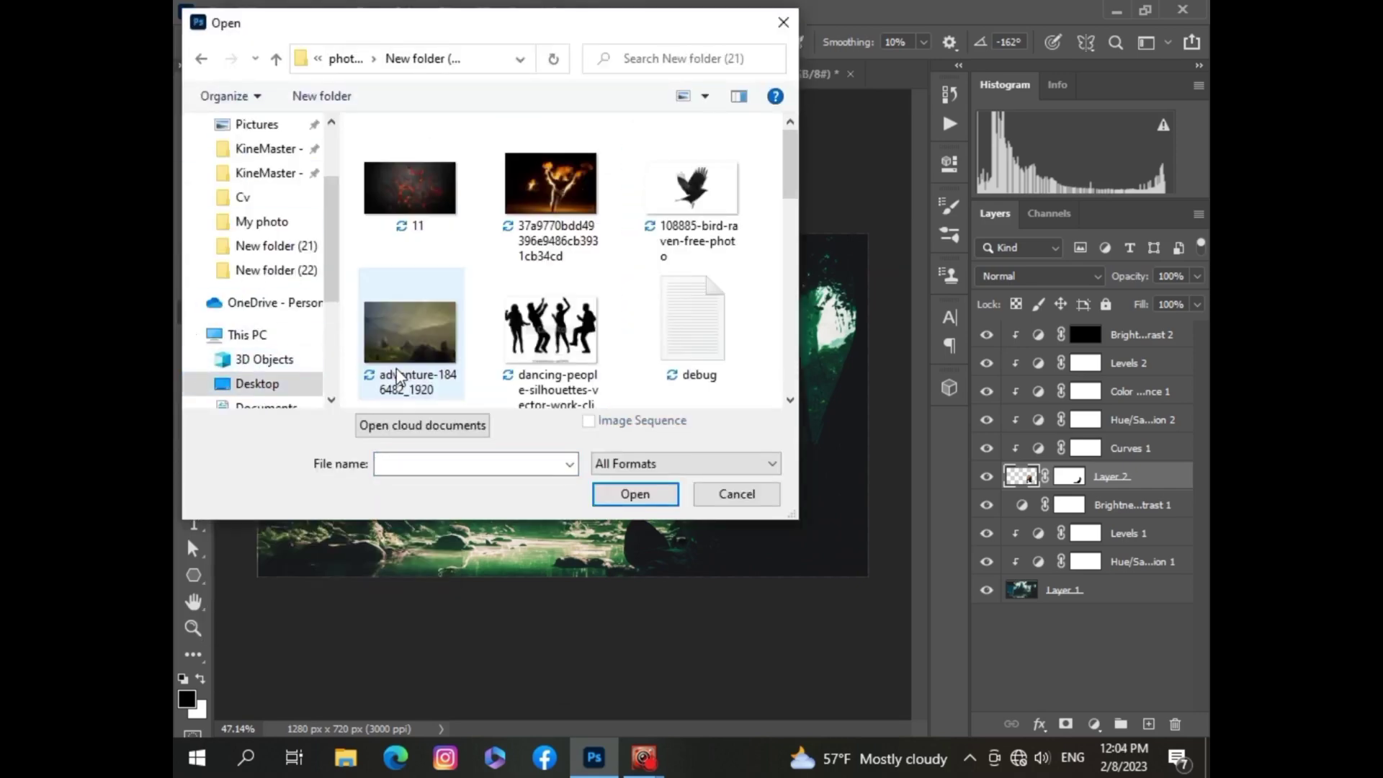
scroll(398, 375, "down", 5)
scroll(398, 376, "up", 5)
double_click(411, 187)
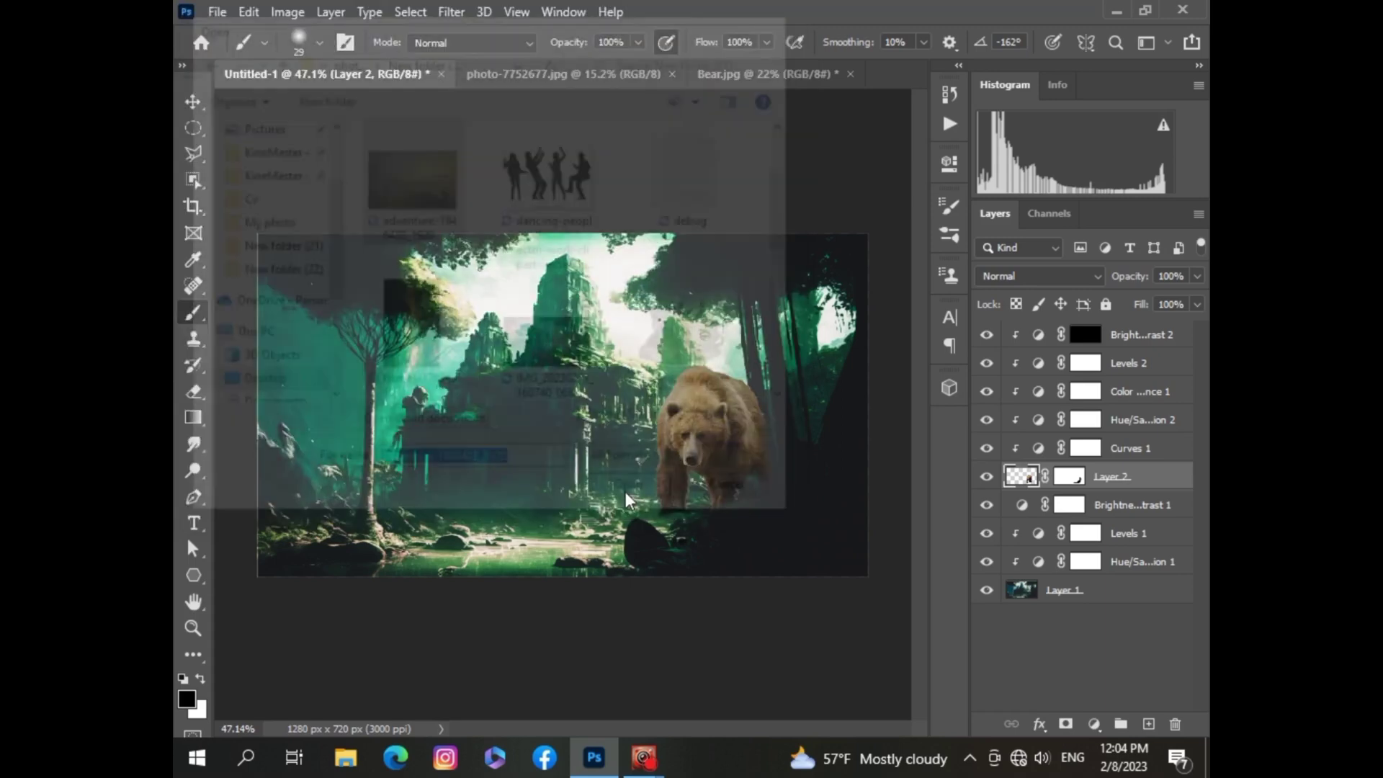
Step: Object-select the large foreground rock and move it into the Untitled-1 composite
key("w")
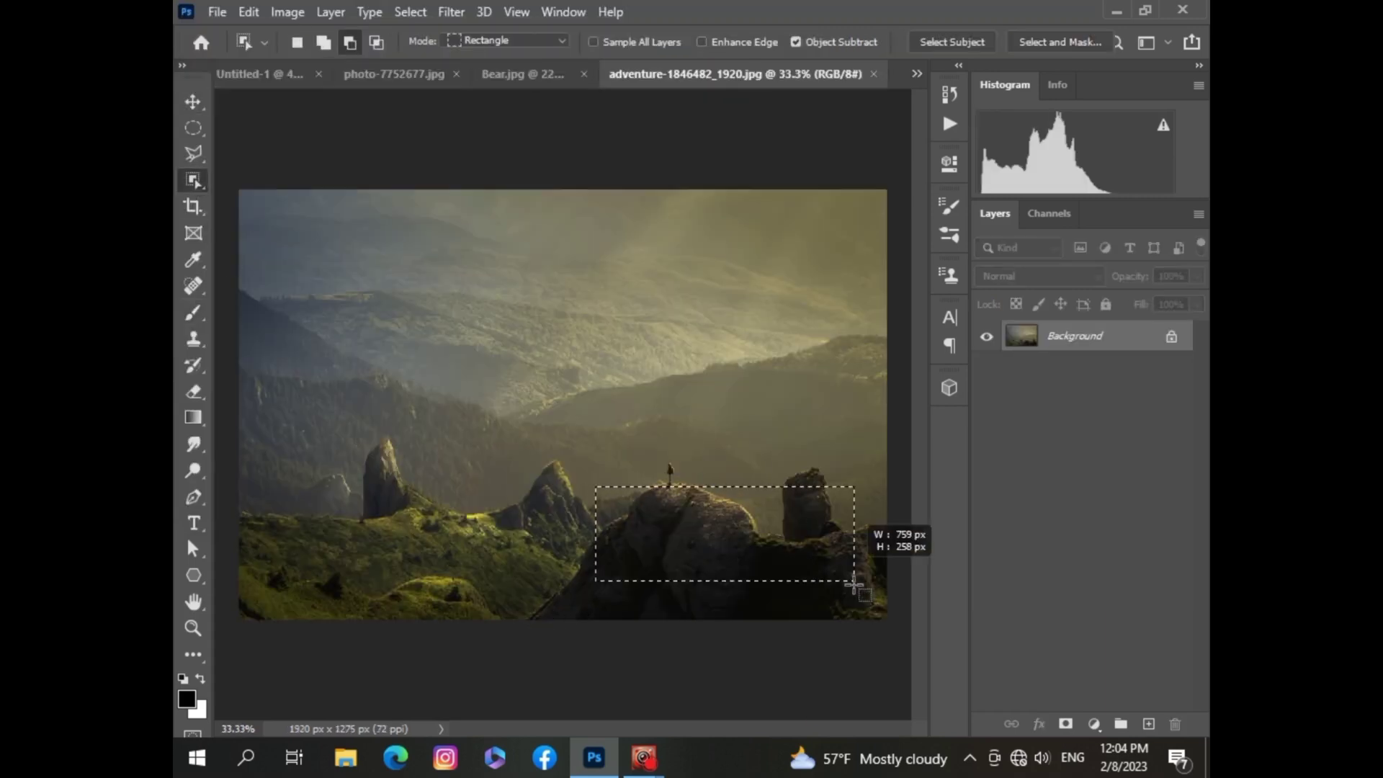
left_click_drag(596, 485, 883, 617)
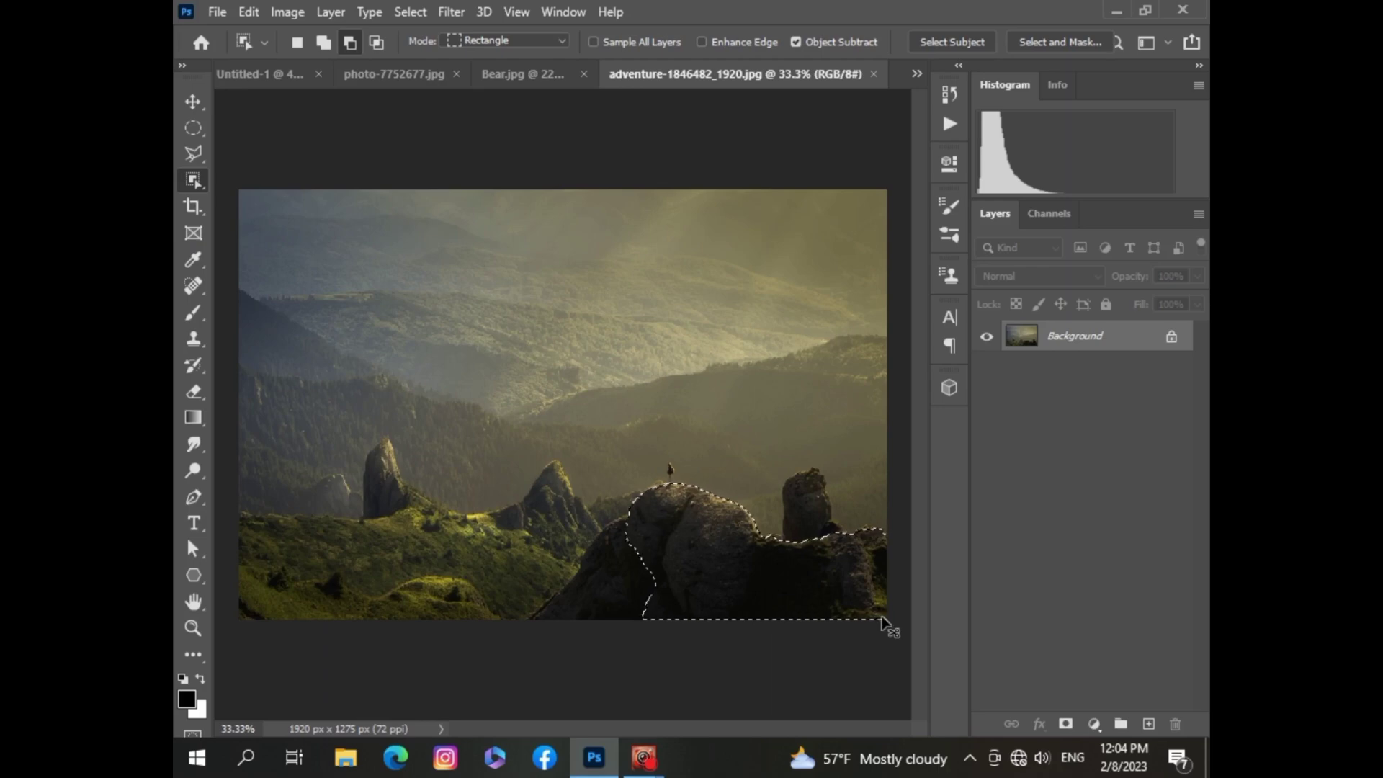
left_click(259, 74)
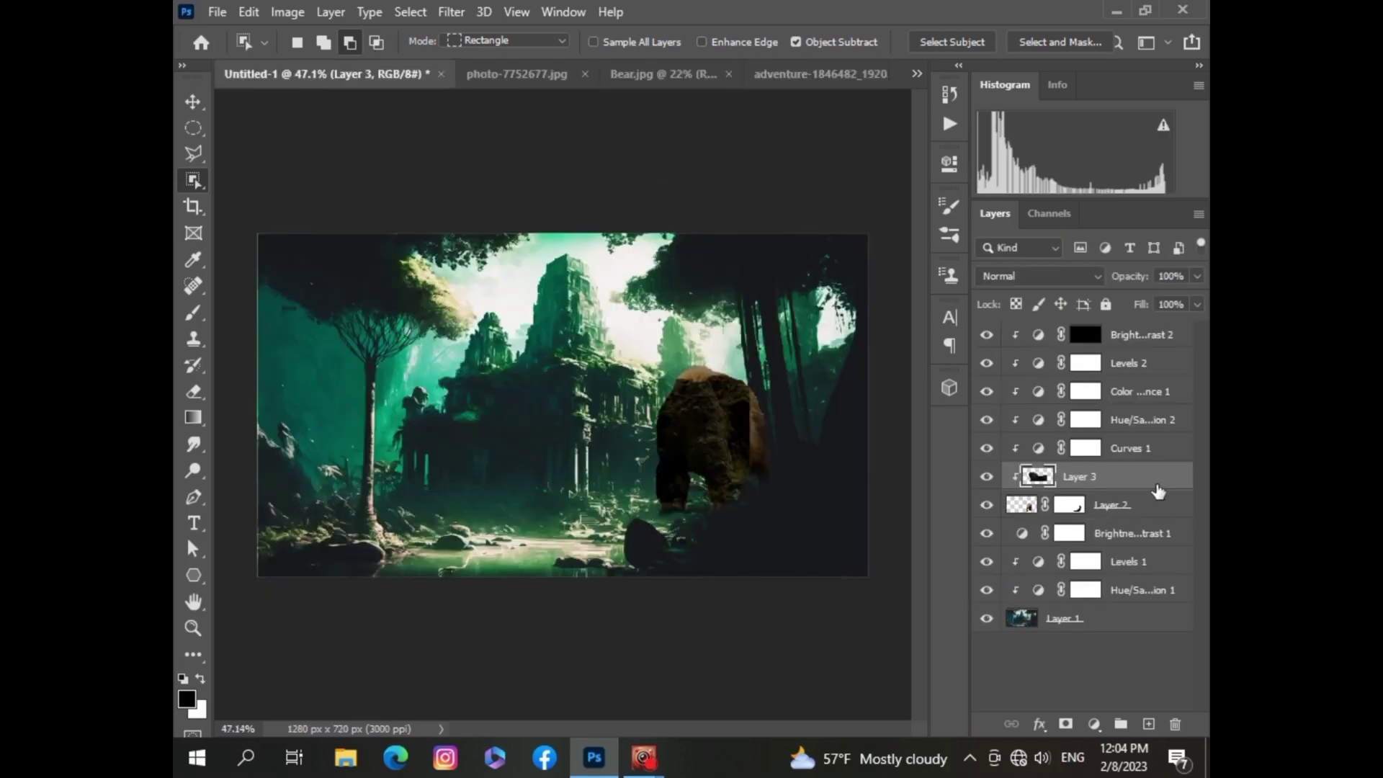
left_click_drag(1158, 490, 1080, 328)
key("v")
left_click_drag(698, 430, 749, 456)
Step: Reorder the rock's Layer 3 in the stack so it sits just above the bear
mouse_move(1080, 334)
left_mouse_down()
mouse_move(1104, 393)
mouse_move(1102, 490)
left_mouse_up()
left_click_drag(766, 465, 767, 481)
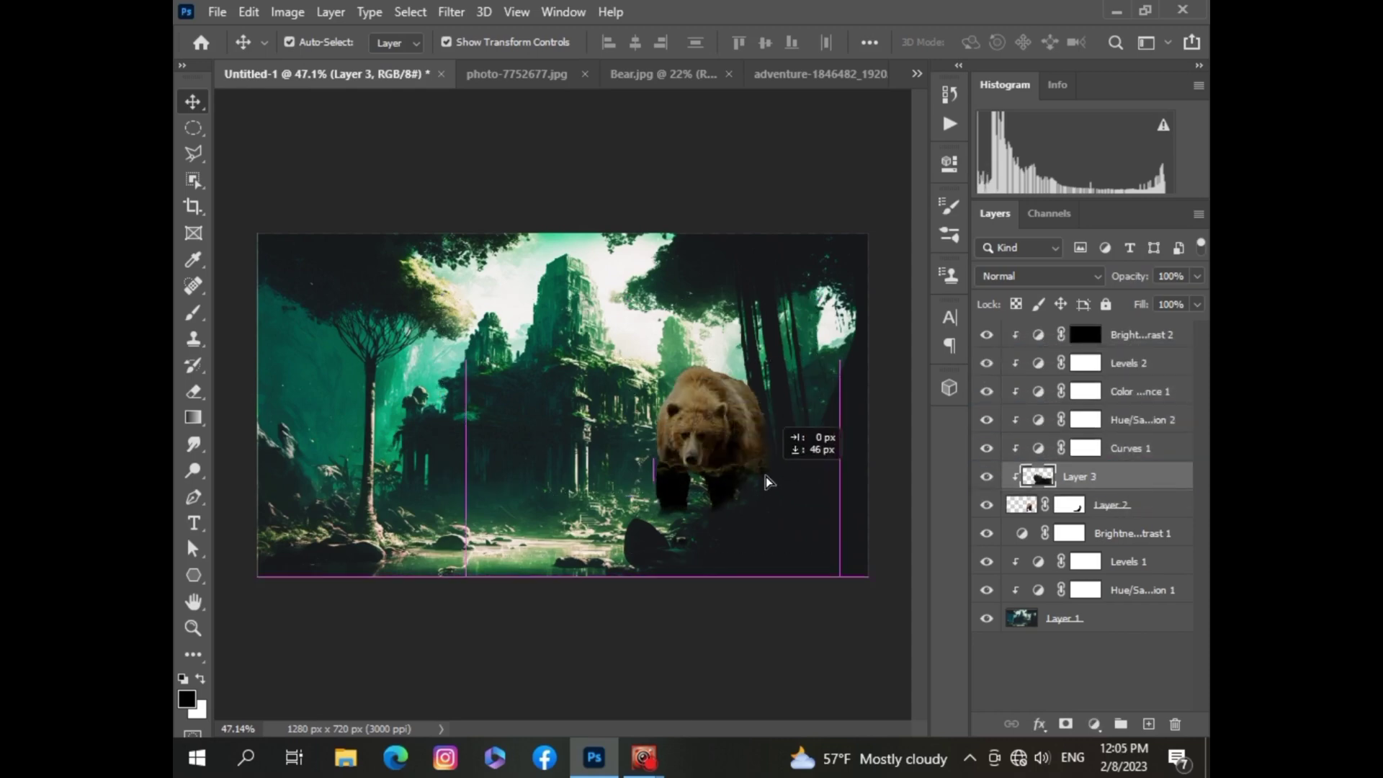
left_click_drag(1080, 476, 1130, 515)
left_click_drag(586, 516, 589, 511)
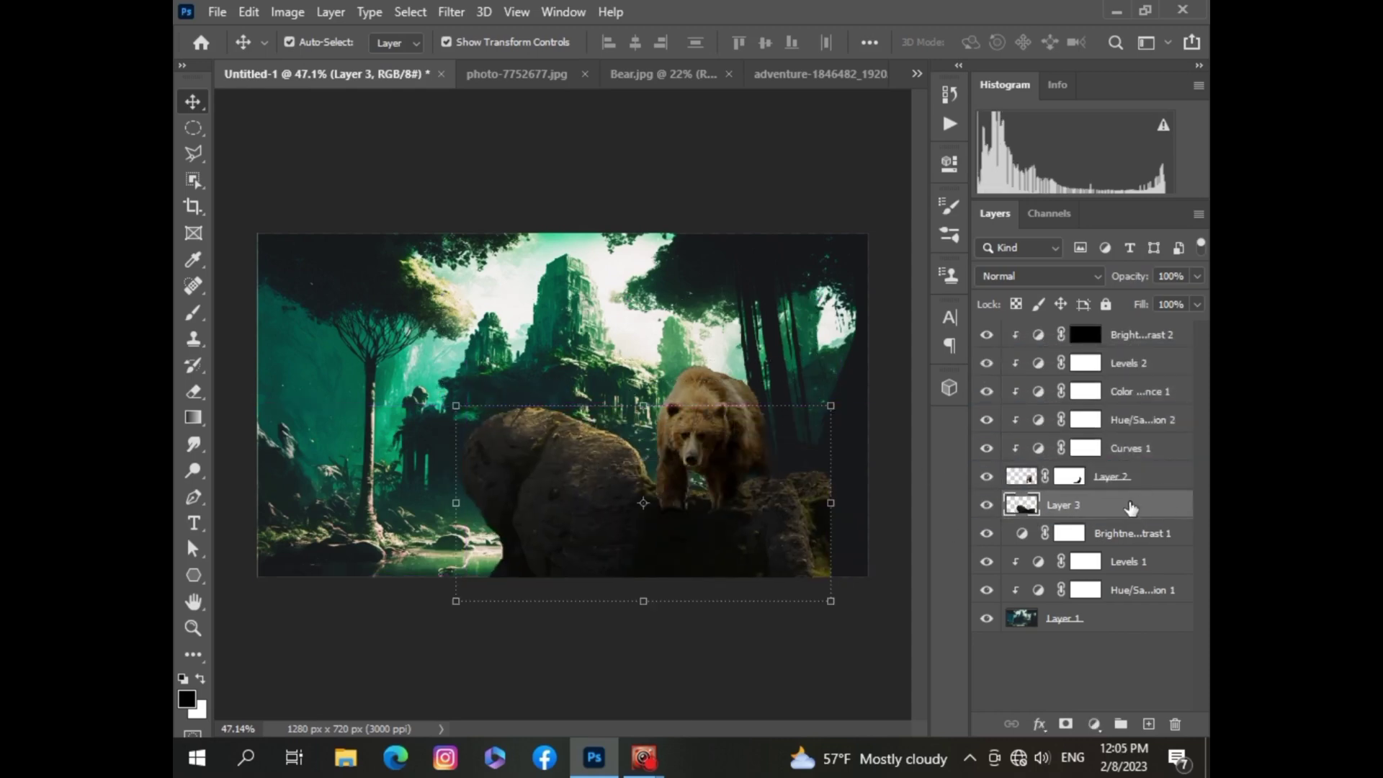
mouse_move(1130, 507)
left_mouse_down()
mouse_move(1114, 605)
mouse_move(1109, 468)
left_mouse_up()
left_click_drag(613, 545, 663, 582)
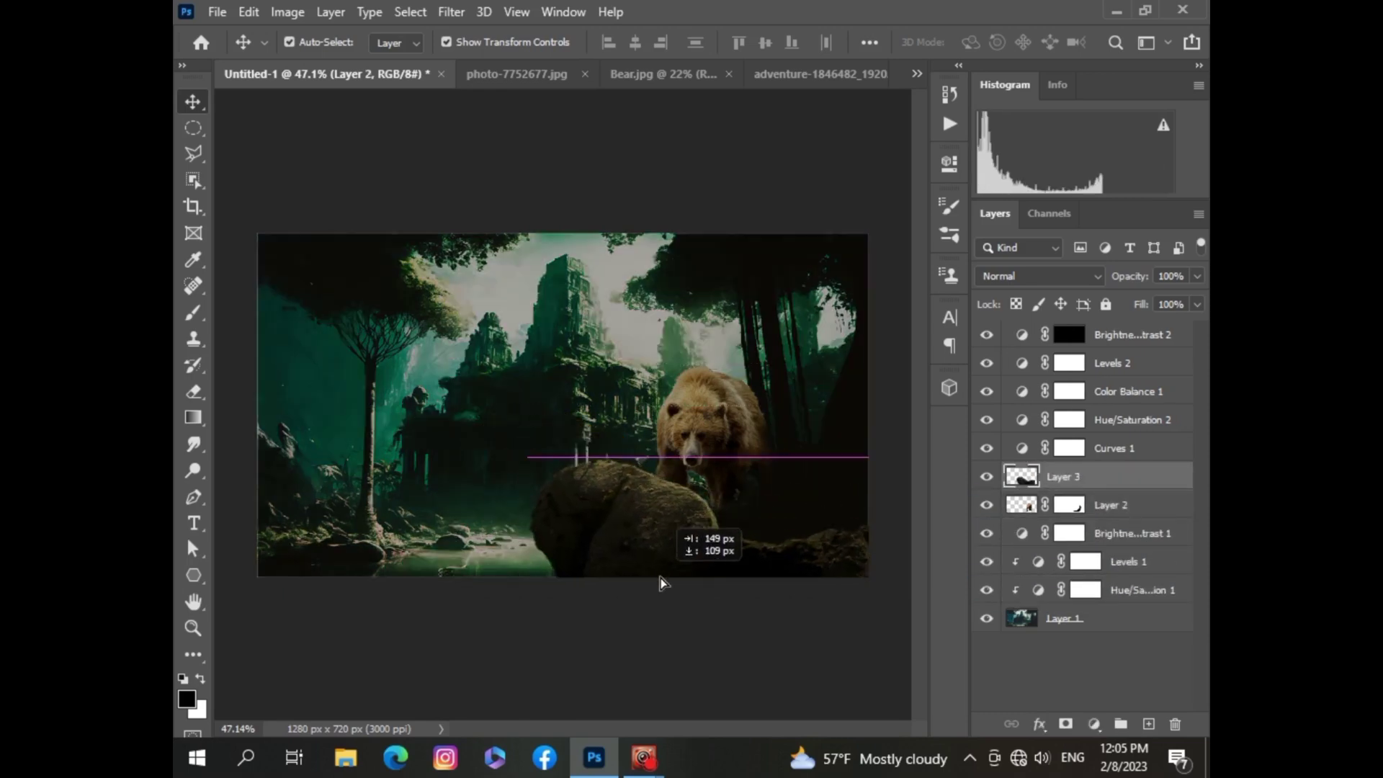
Step: Free-transform the rock smaller and position it under the bear's front paws
key("ctrl+t")
left_click_drag(494, 456, 472, 396)
left_click_drag(854, 586, 758, 541)
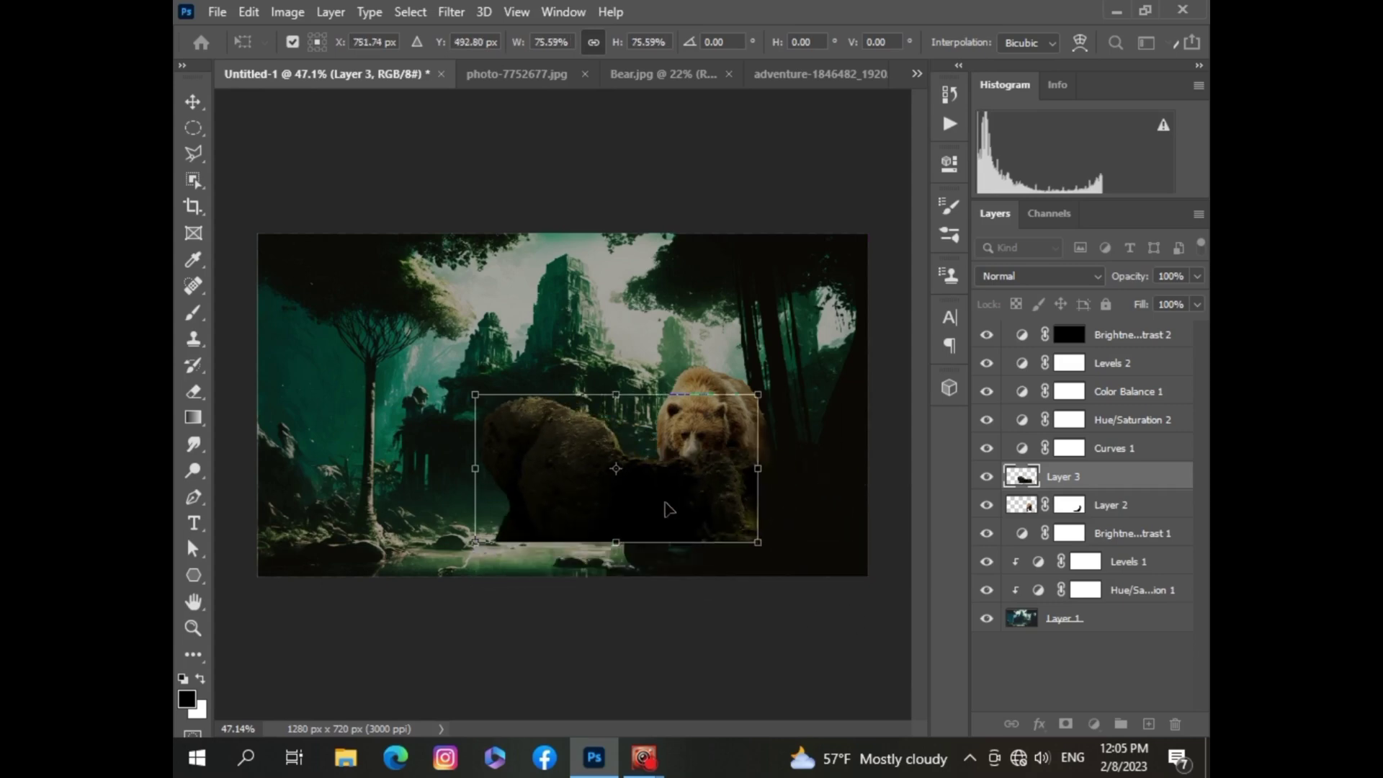
left_click_drag(669, 509, 799, 555)
left_click_drag(895, 439, 864, 469)
mouse_move(843, 527)
left_mouse_down()
mouse_move(826, 537)
mouse_move(869, 538)
left_mouse_up()
left_click_drag(648, 504, 648, 514)
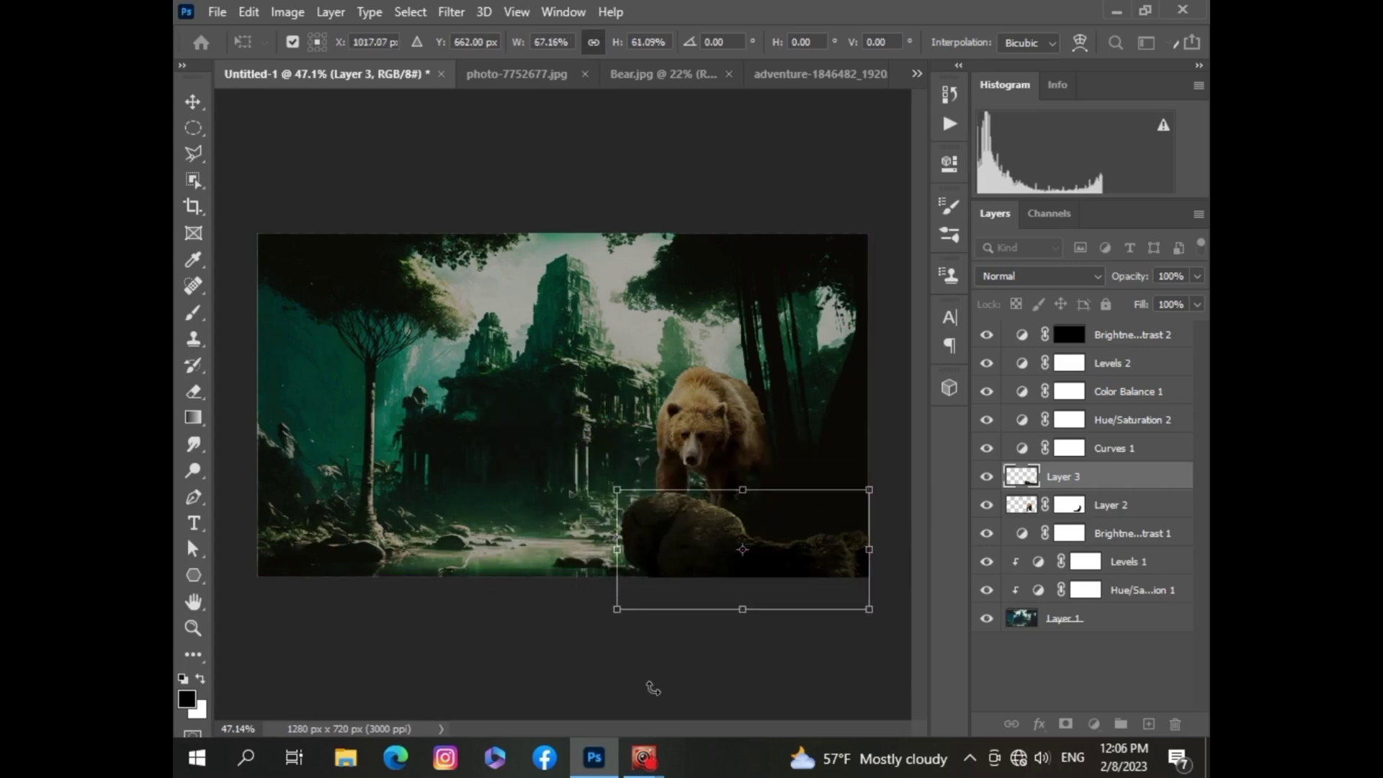
key("Return")
scroll(809, 605, "up", 2)
scroll(809, 605, "down", 1)
scroll(781, 594, "up", 1)
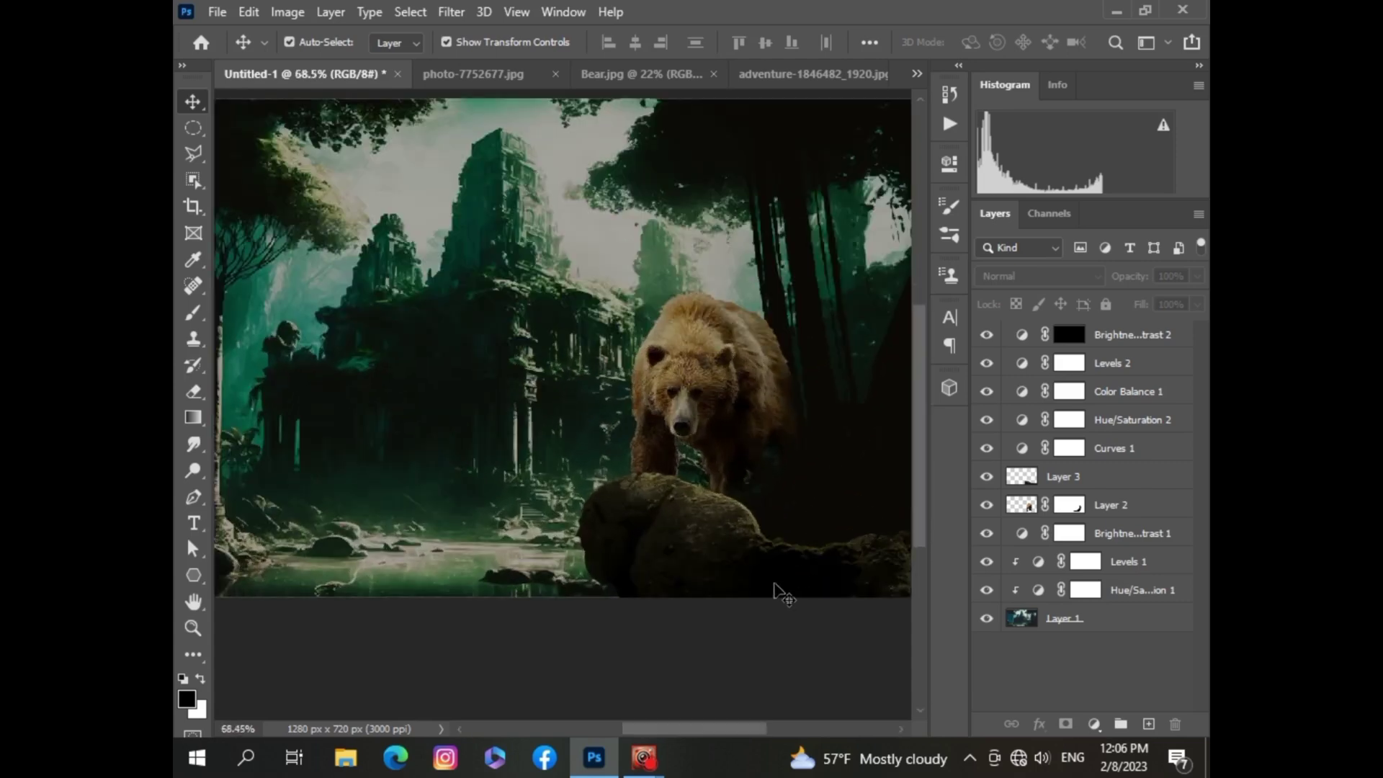
scroll(776, 590, "down", 2)
Step: Add a Hue/Saturation adjustment clipped to the rock with Hue -11 and Lightness -23
left_click(1062, 476)
left_click(1093, 723)
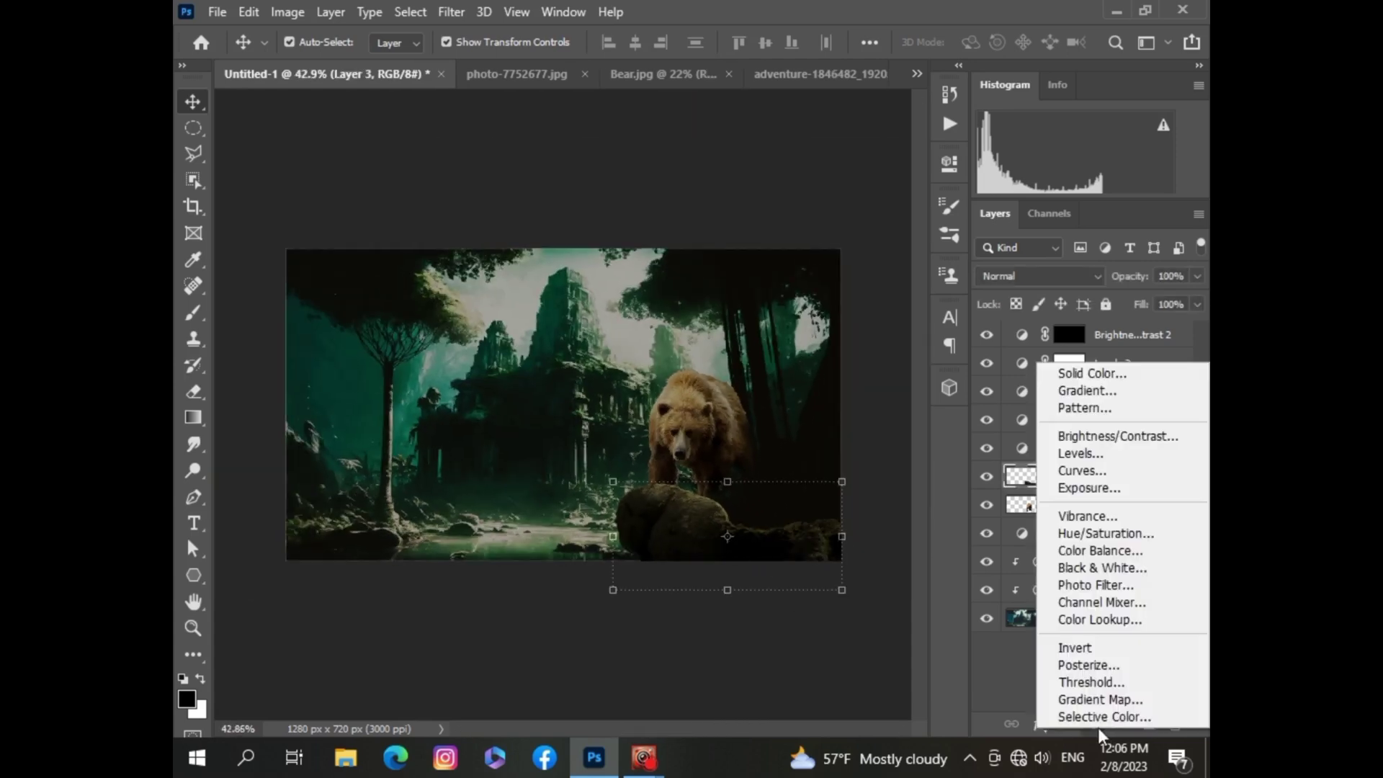
left_click(1073, 539)
scroll(796, 349, "down", 1)
left_click(775, 500)
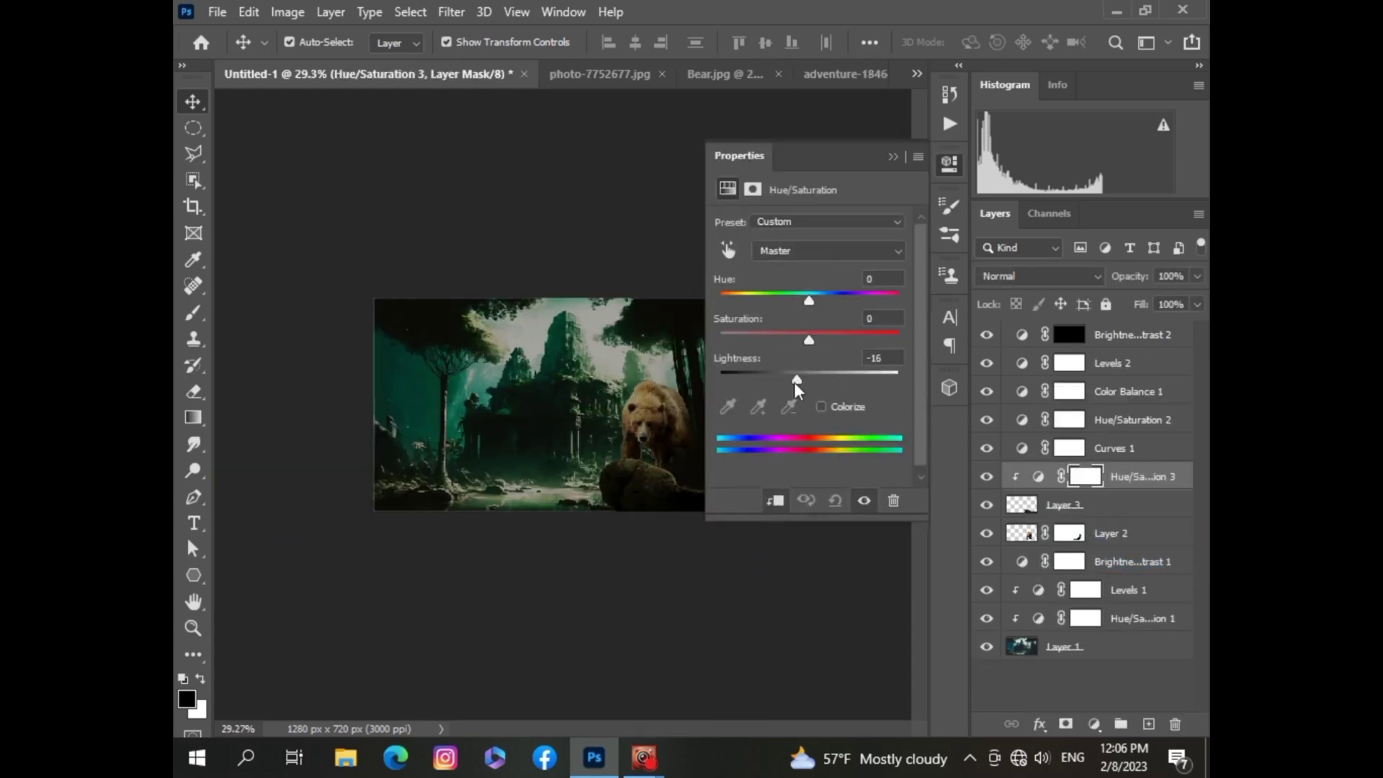
left_click_drag(809, 379, 787, 380)
left_click_drag(809, 301, 799, 300)
scroll(610, 531, "down", 1)
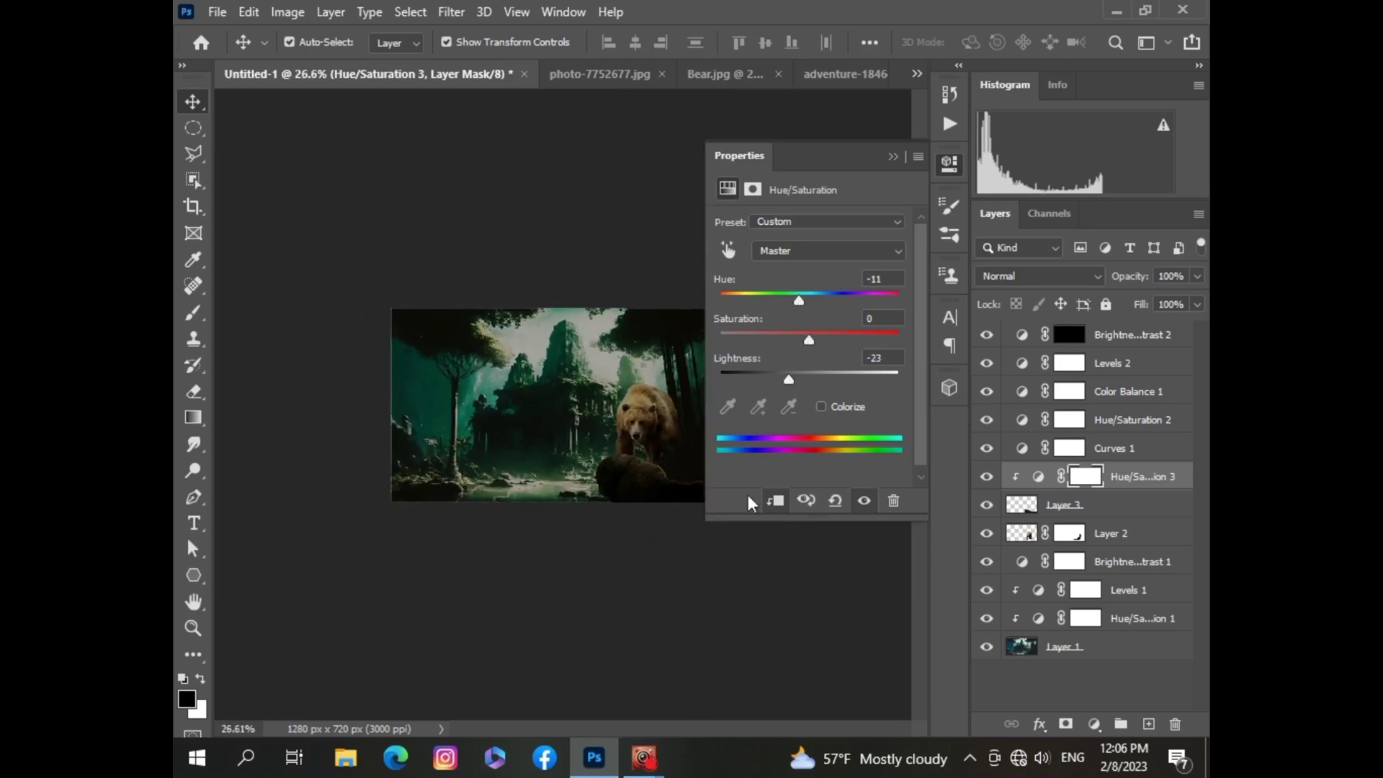
left_click(893, 157)
scroll(485, 586, "up", 2)
scroll(735, 614, "up", 2)
left_click_drag(738, 728, 767, 735)
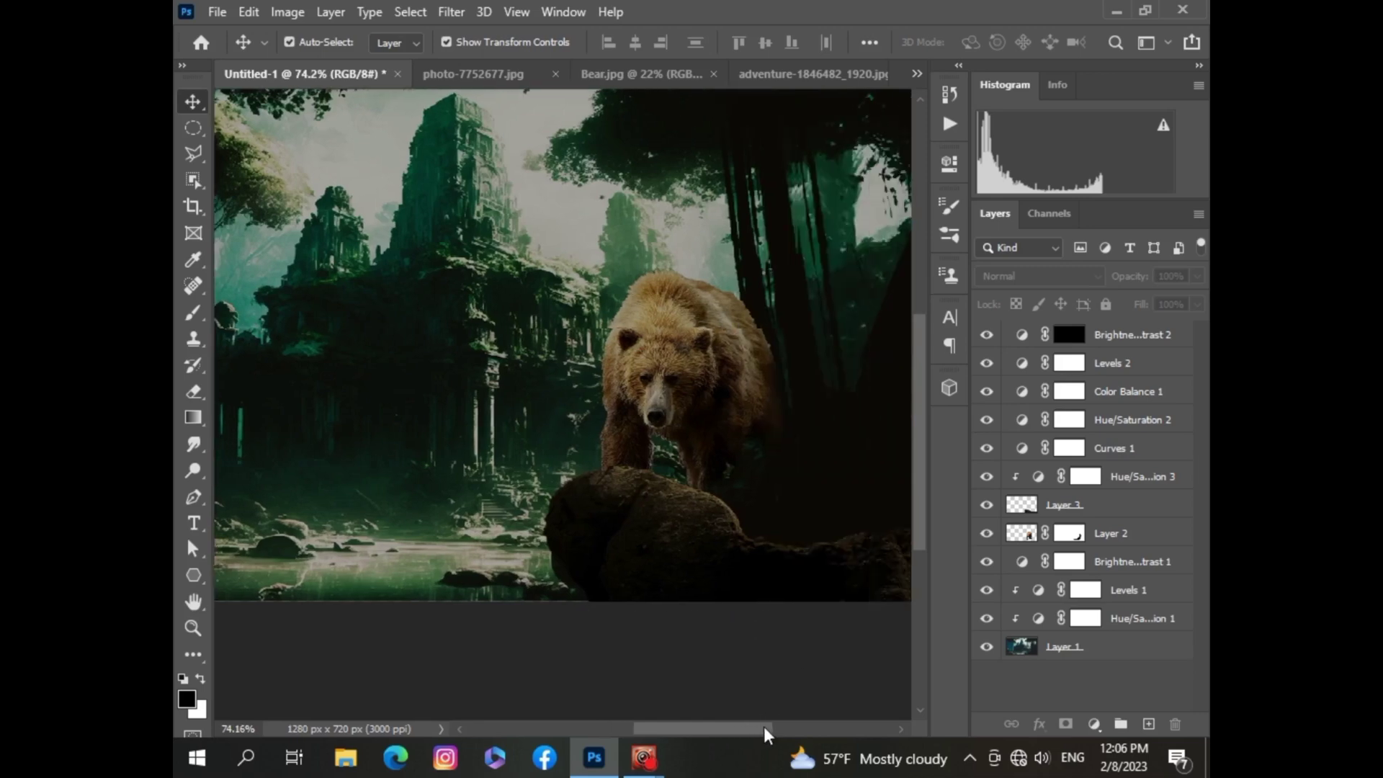
Step: Target the bear layer's mask and try the Brush tool, then return to Move
left_click(1123, 533)
left_click(1069, 533)
key("b")
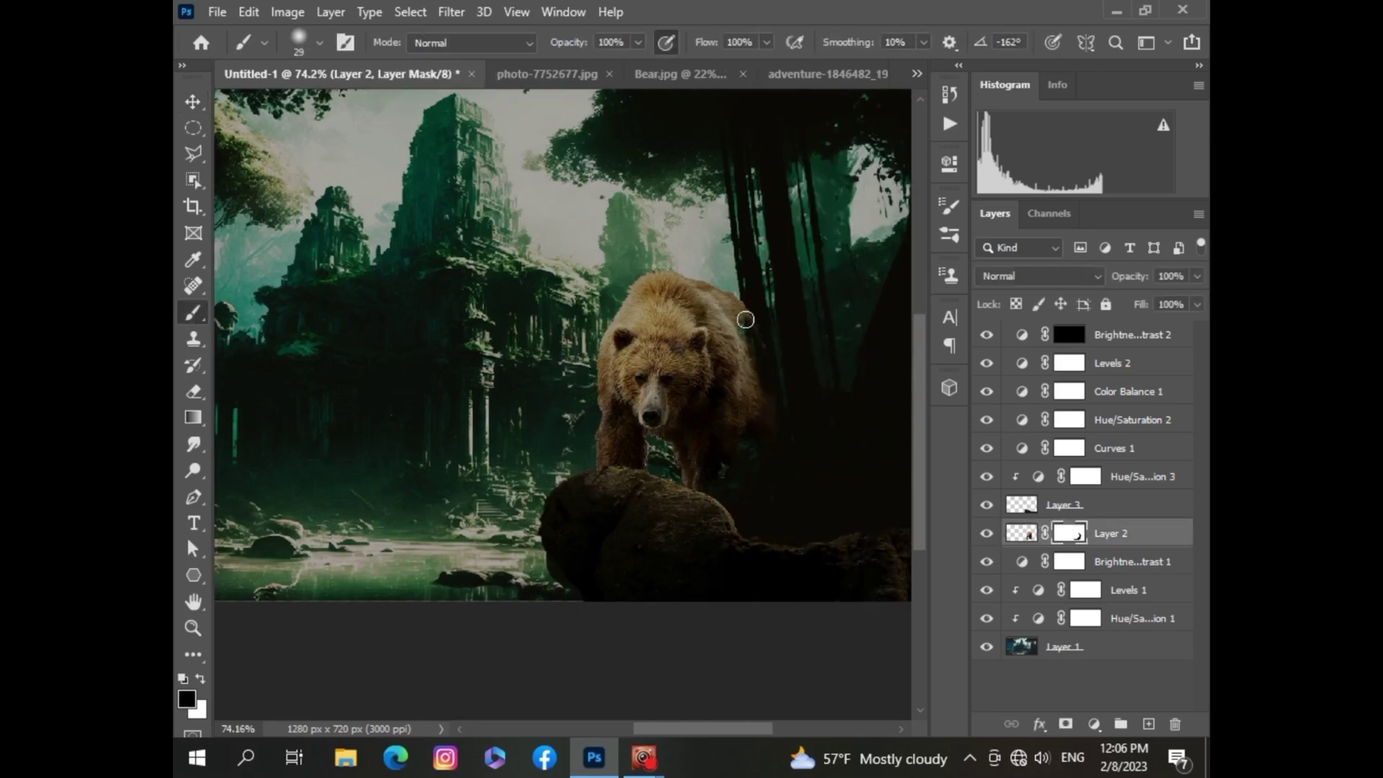
scroll(792, 504, "down", 3)
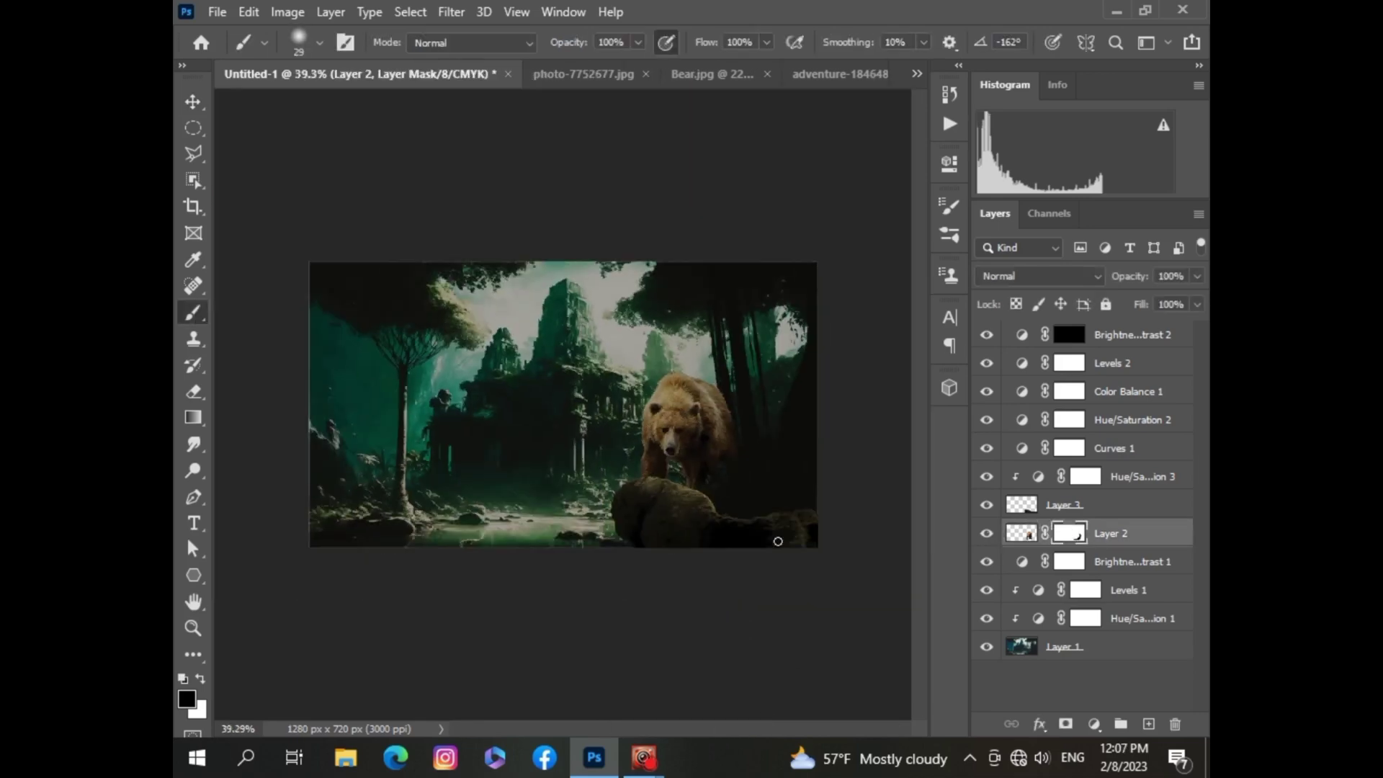
scroll(778, 540, "up", 1)
key("v")
Step: Add a Levels adjustment to the rock with input levels 25, 1.03 and 255
left_click(828, 572)
left_click(1094, 724)
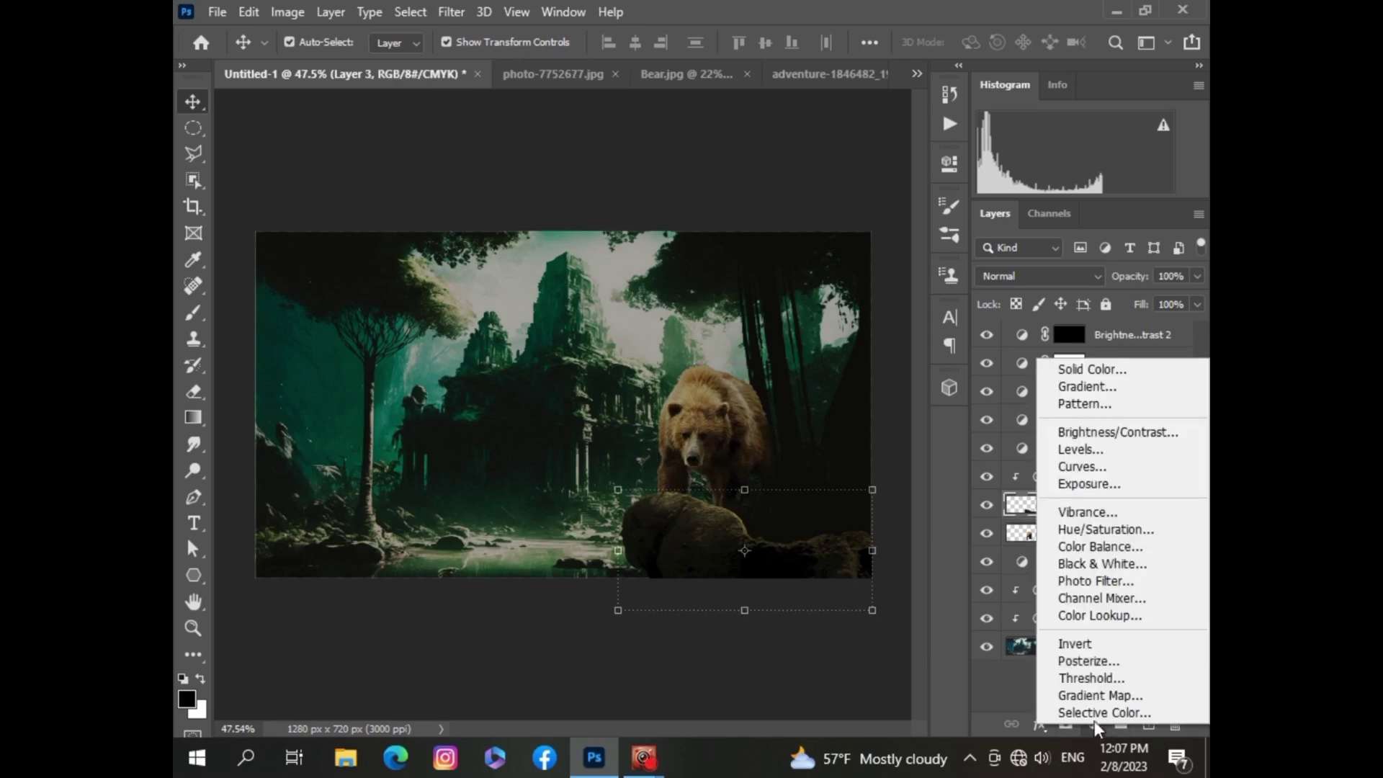
left_click(1081, 468)
left_click_drag(747, 369, 757, 373)
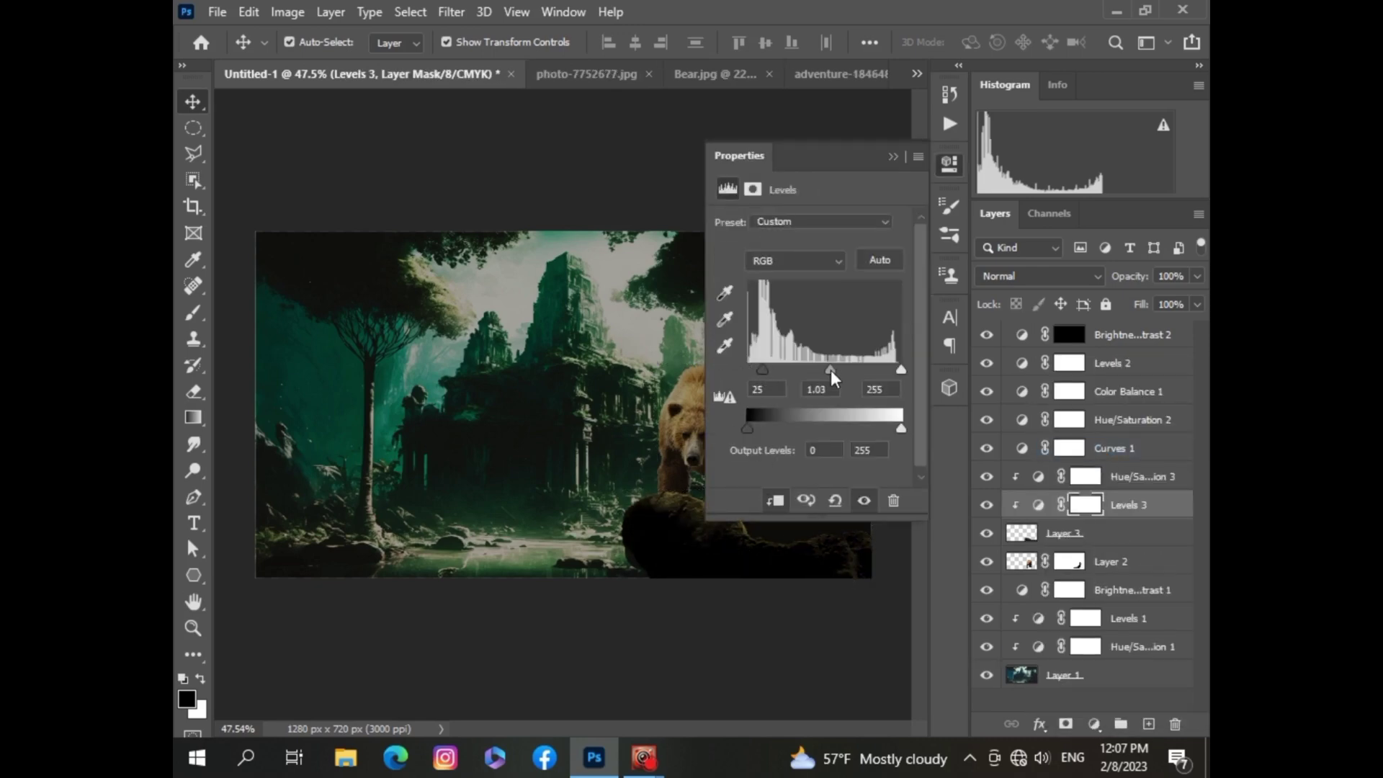
left_click(949, 162)
scroll(576, 598, "up", 4)
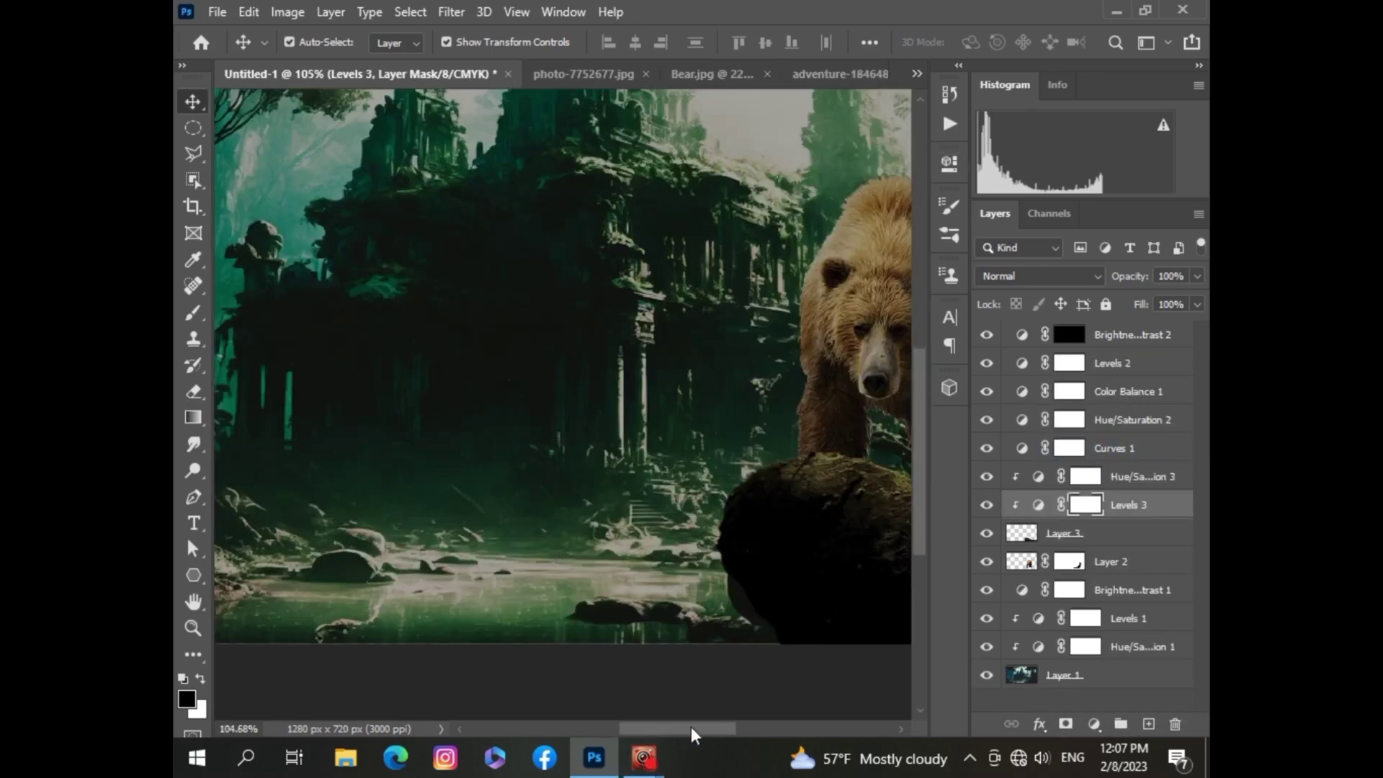
scroll(454, 475, "up", 2)
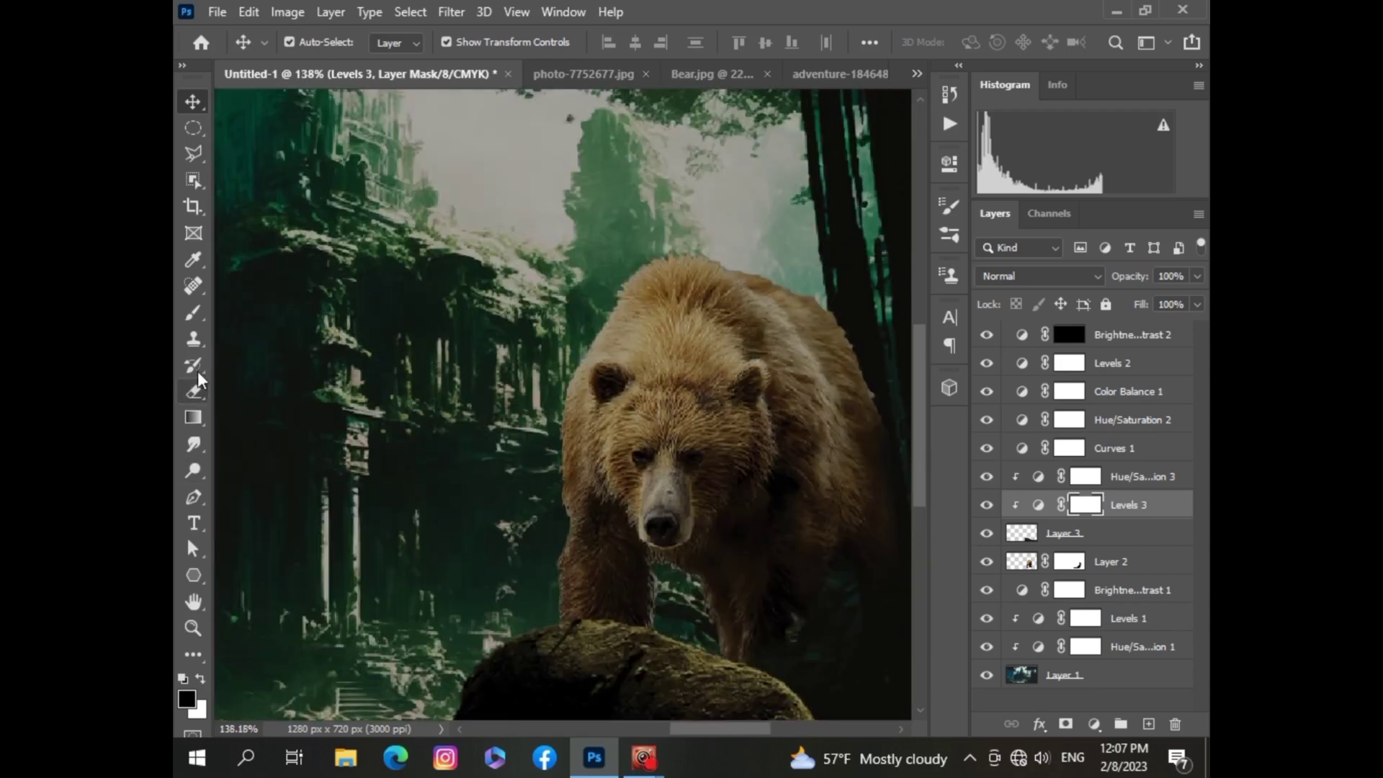
Step: Choose the Smudge tool and select the bear layer
left_click(193, 444)
right_click(510, 571)
key("Escape")
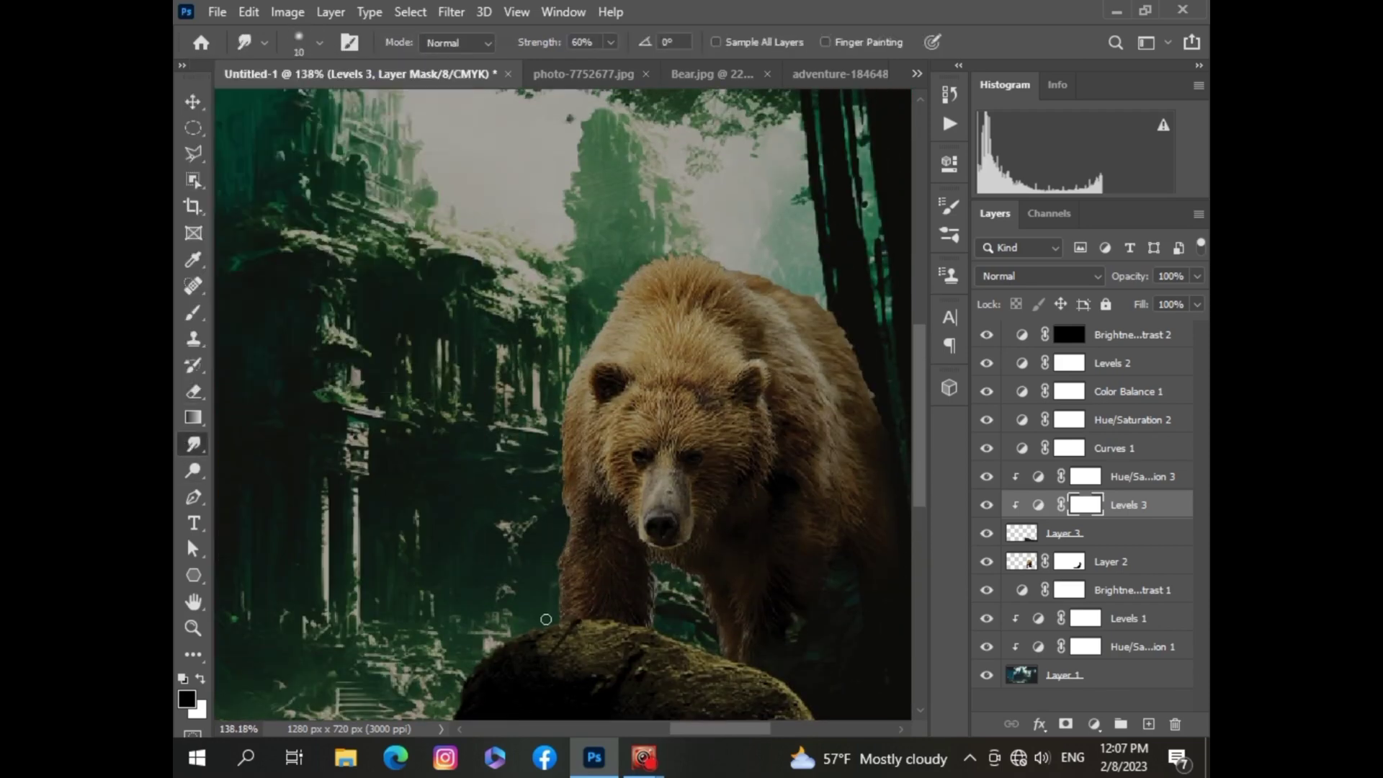
left_click(1025, 562)
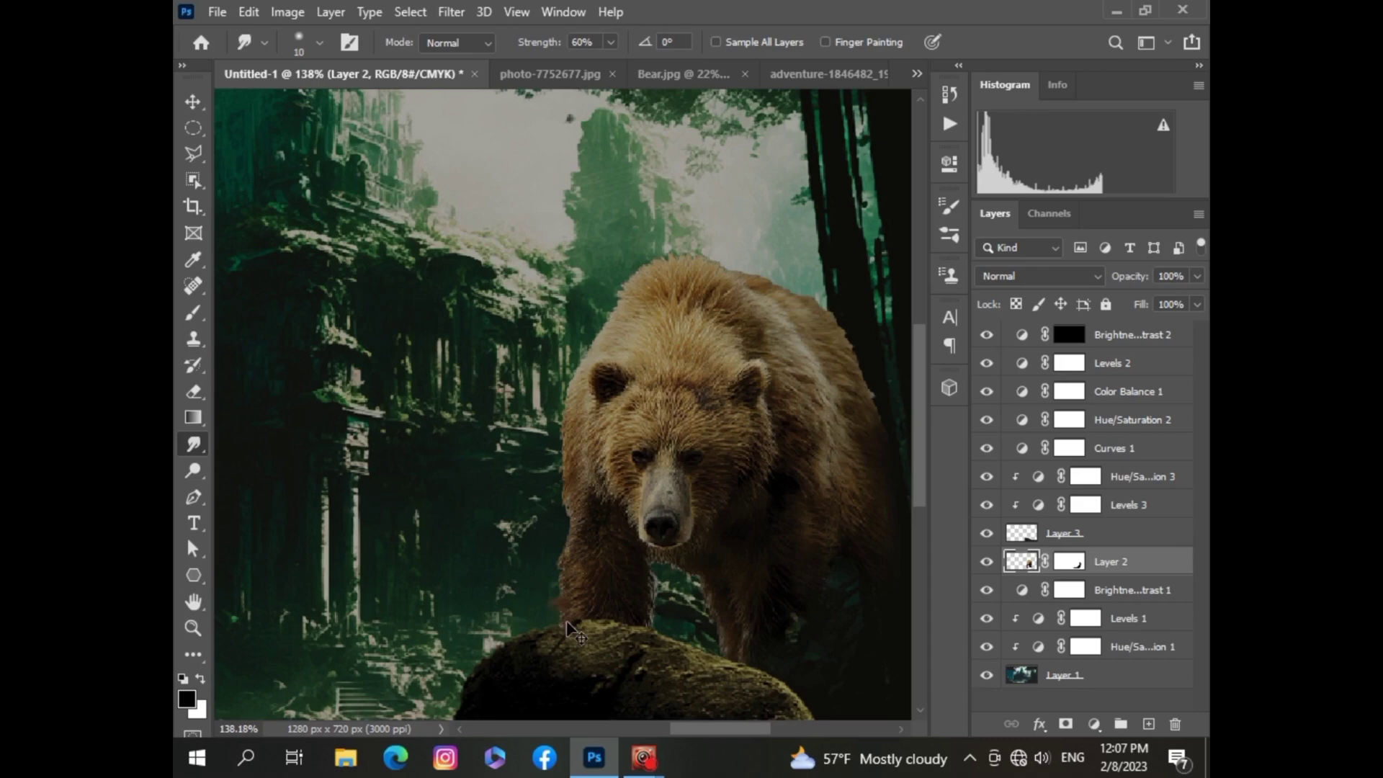
Step: Set the Smudge brush size to 4 and strength to 85%
left_click(319, 42)
type("4")
key("Return")
left_click_drag(607, 43, 621, 70)
Step: Smudge the bear's fur outline outward into the green background and dark trunks
scroll(564, 464, "up", 1)
scroll(554, 472, "up", 1)
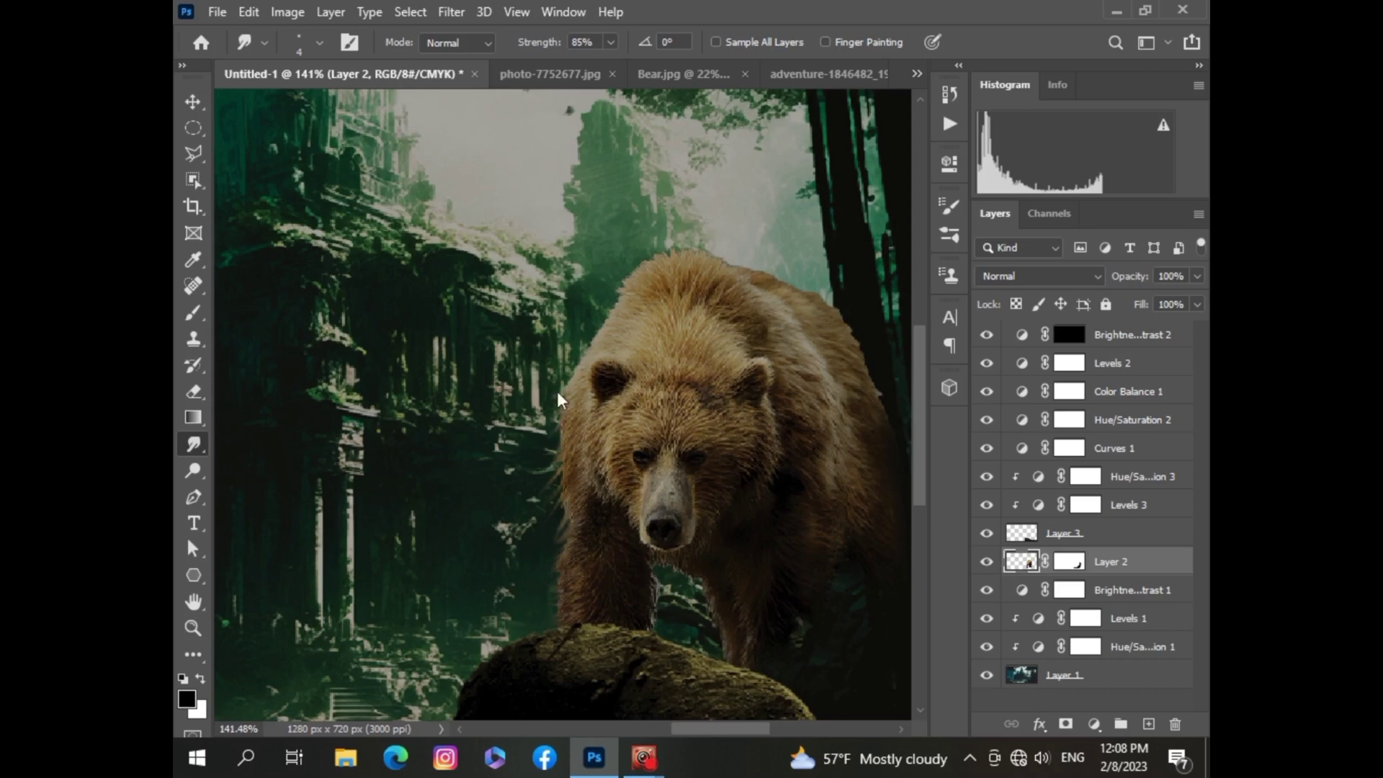
scroll(591, 359, "up", 5)
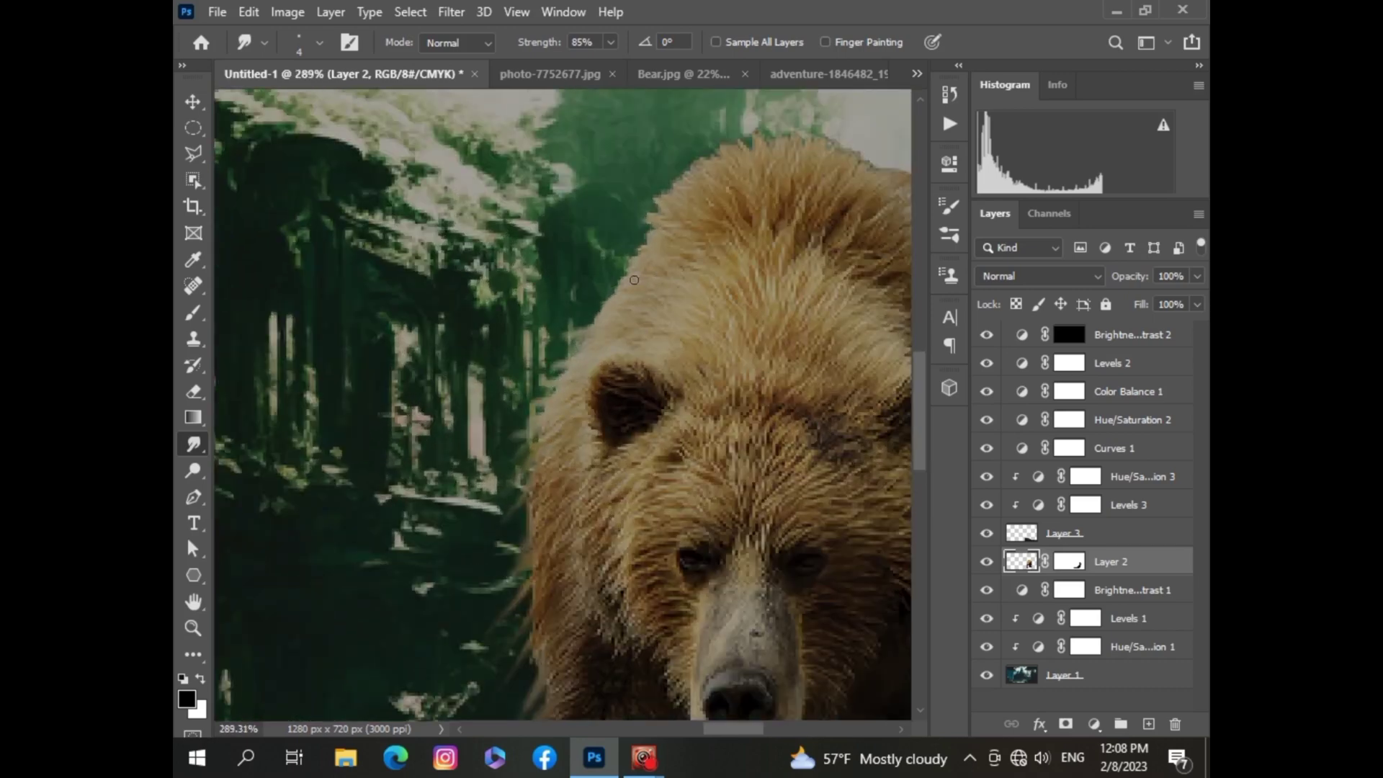
left_click_drag(609, 310, 701, 137)
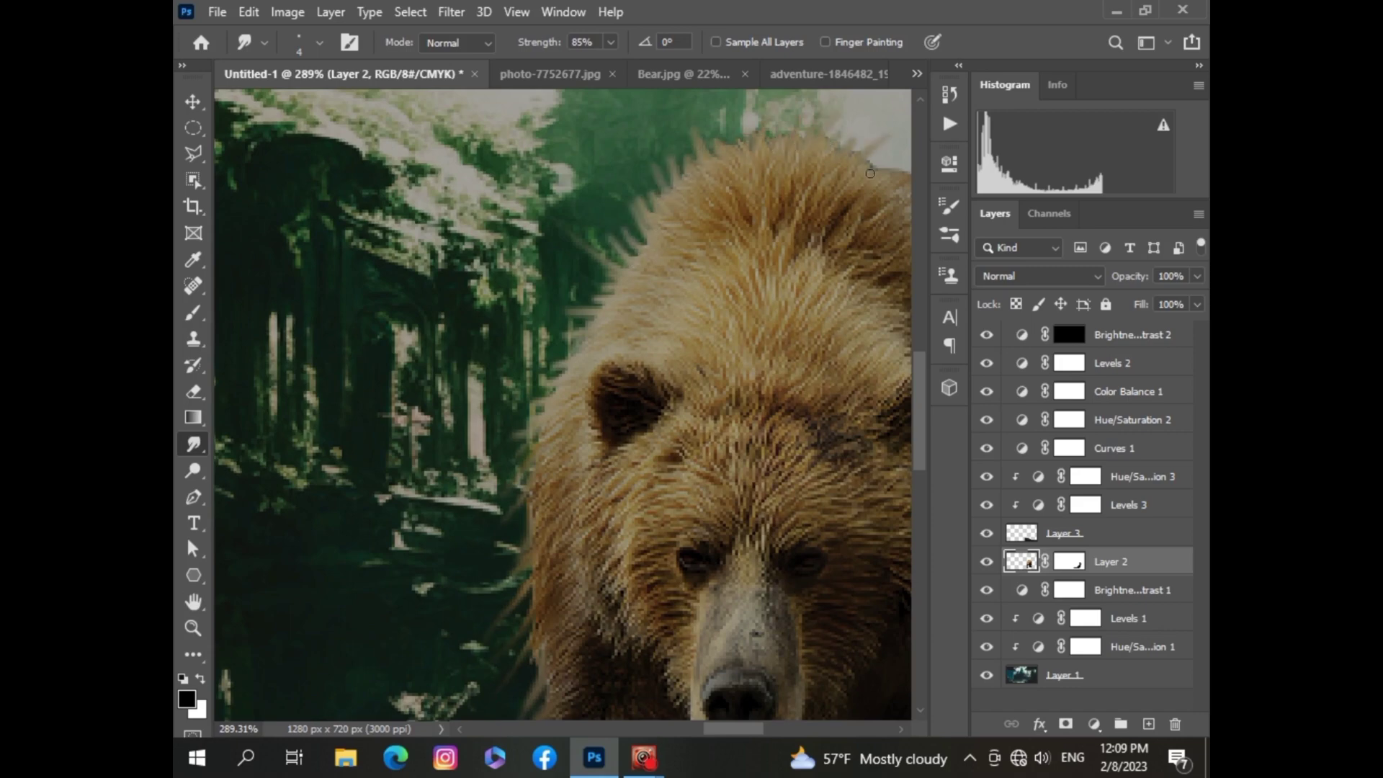
scroll(695, 707, "right", 5)
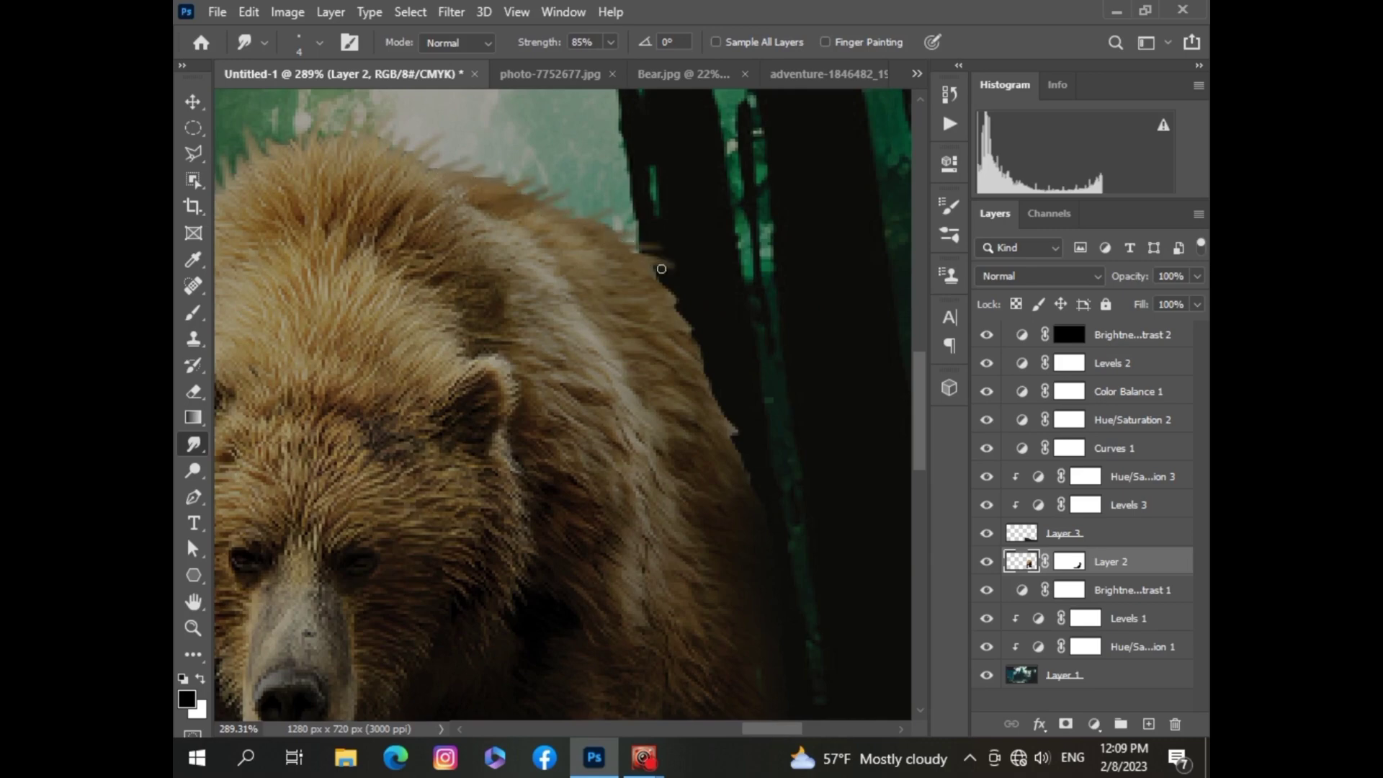
left_click_drag(661, 268, 756, 494)
scroll(923, 504, "down", 5)
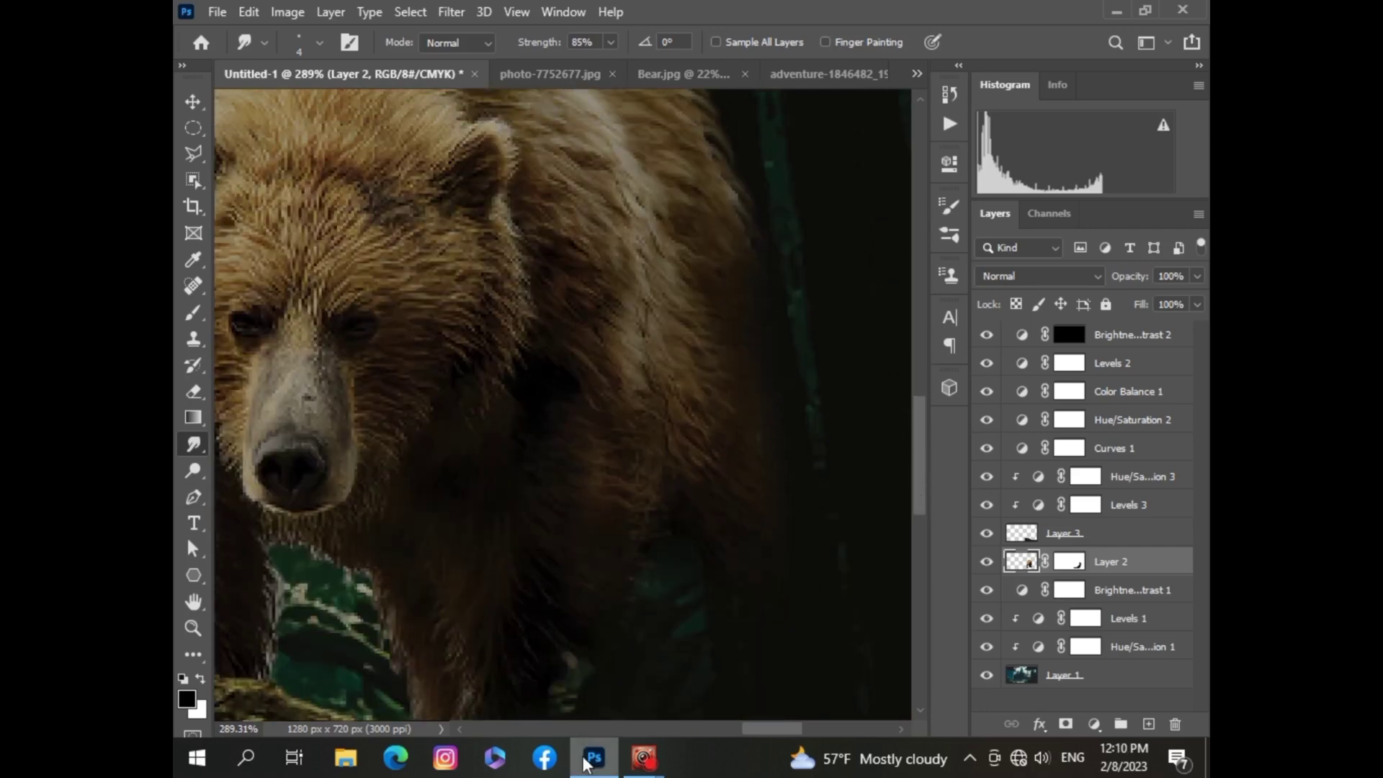
scroll(448, 551, "left", 4)
mouse_move(554, 588)
left_mouse_down()
mouse_move(525, 604)
mouse_move(607, 561)
left_mouse_up()
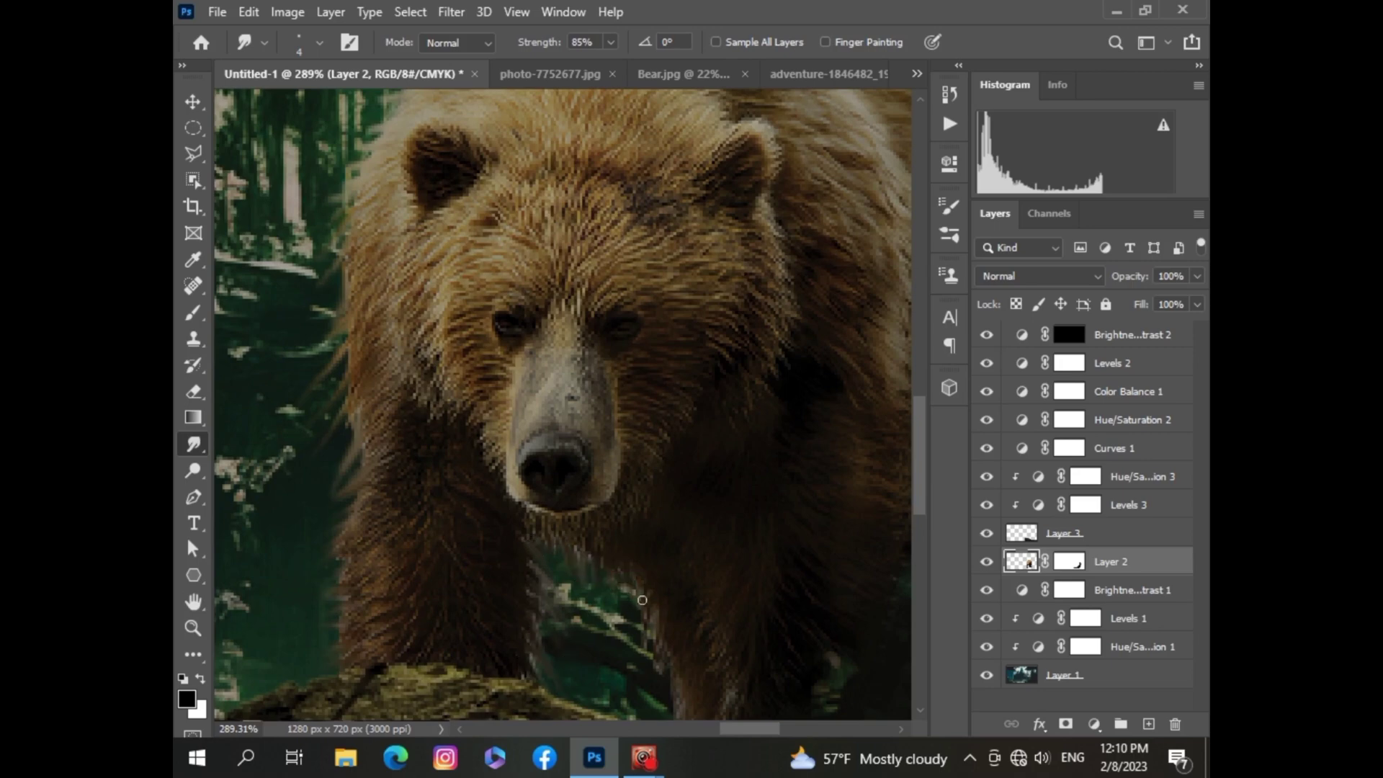
scroll(743, 669, "down", 3)
scroll(742, 669, "down", 2)
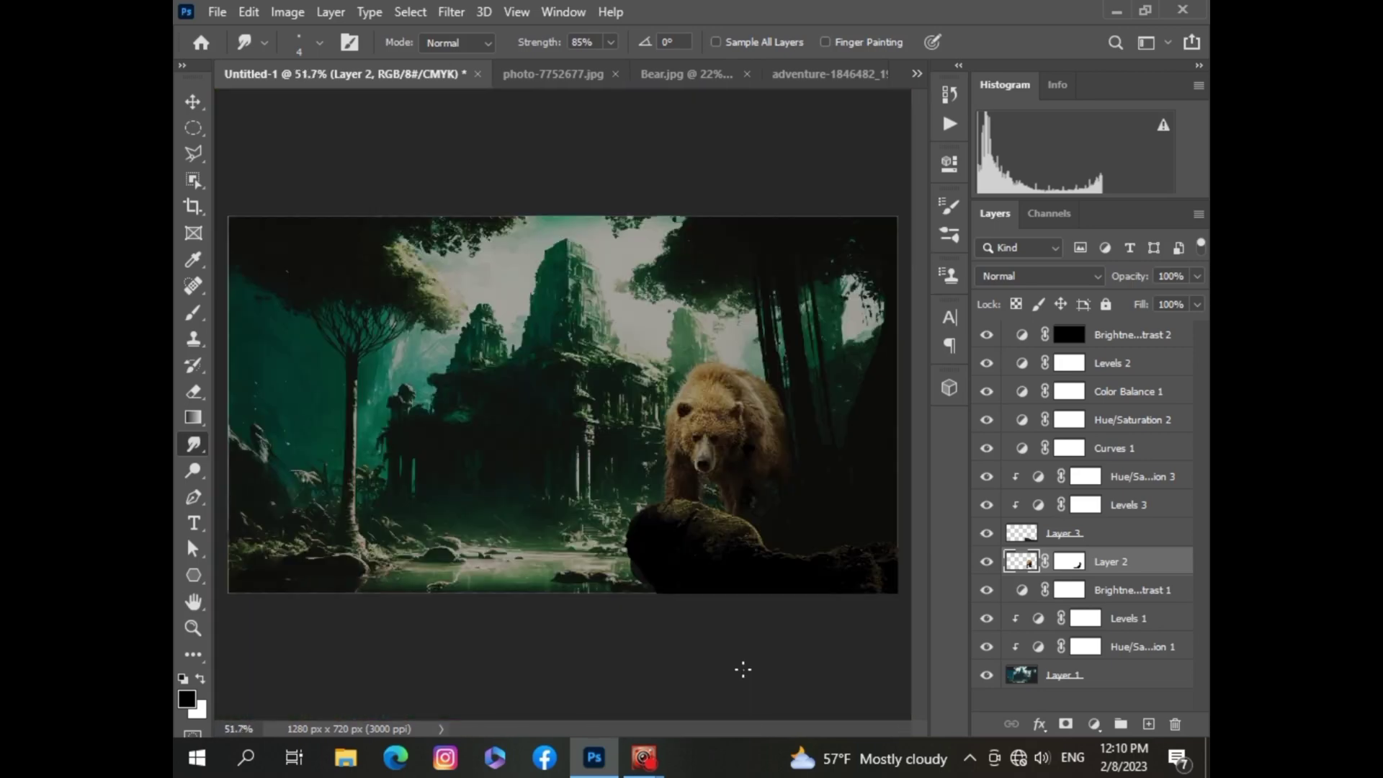
Step: Add a Hue/Saturation clipped to the bear with Hue -20, Saturation -24, Lightness -12
left_click(1094, 724)
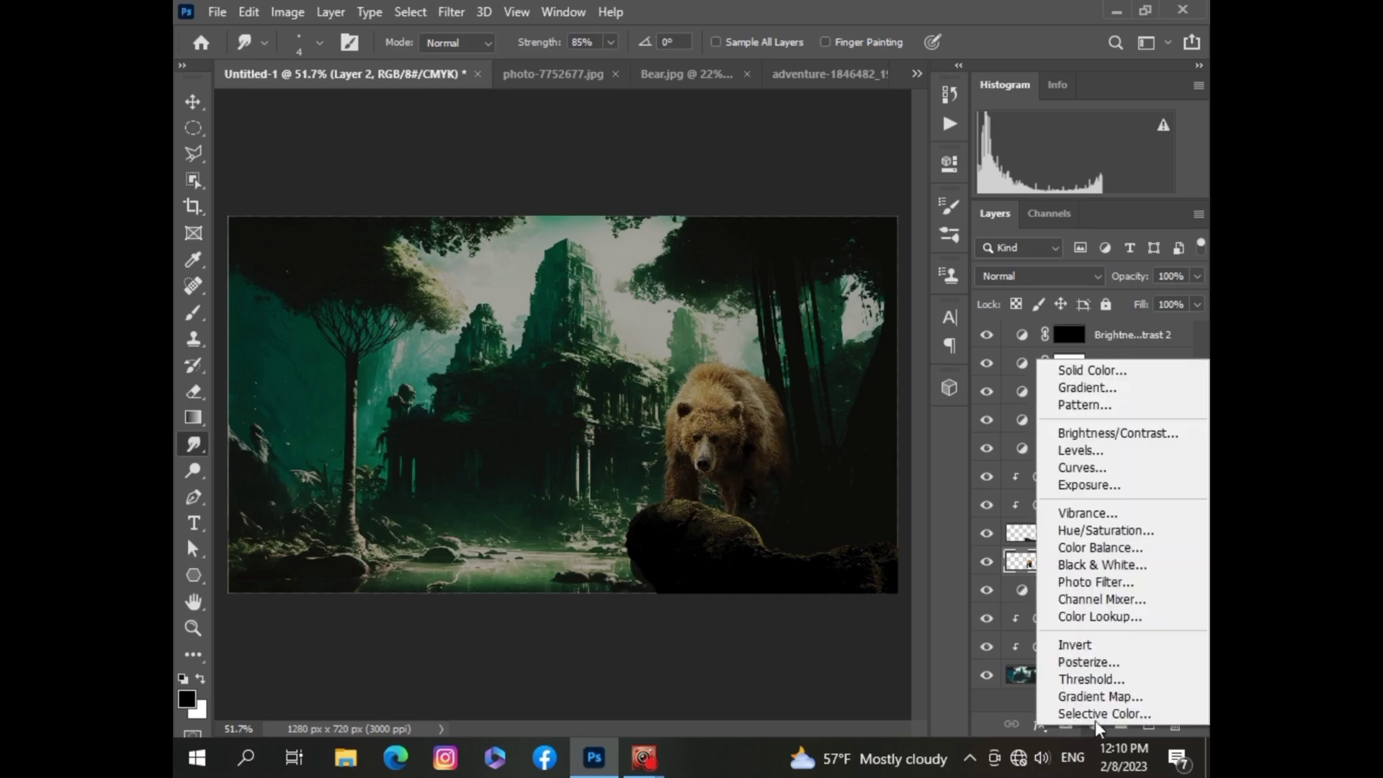
left_click(1081, 538)
key("ctrl+alt+g")
left_click_drag(810, 379, 799, 379)
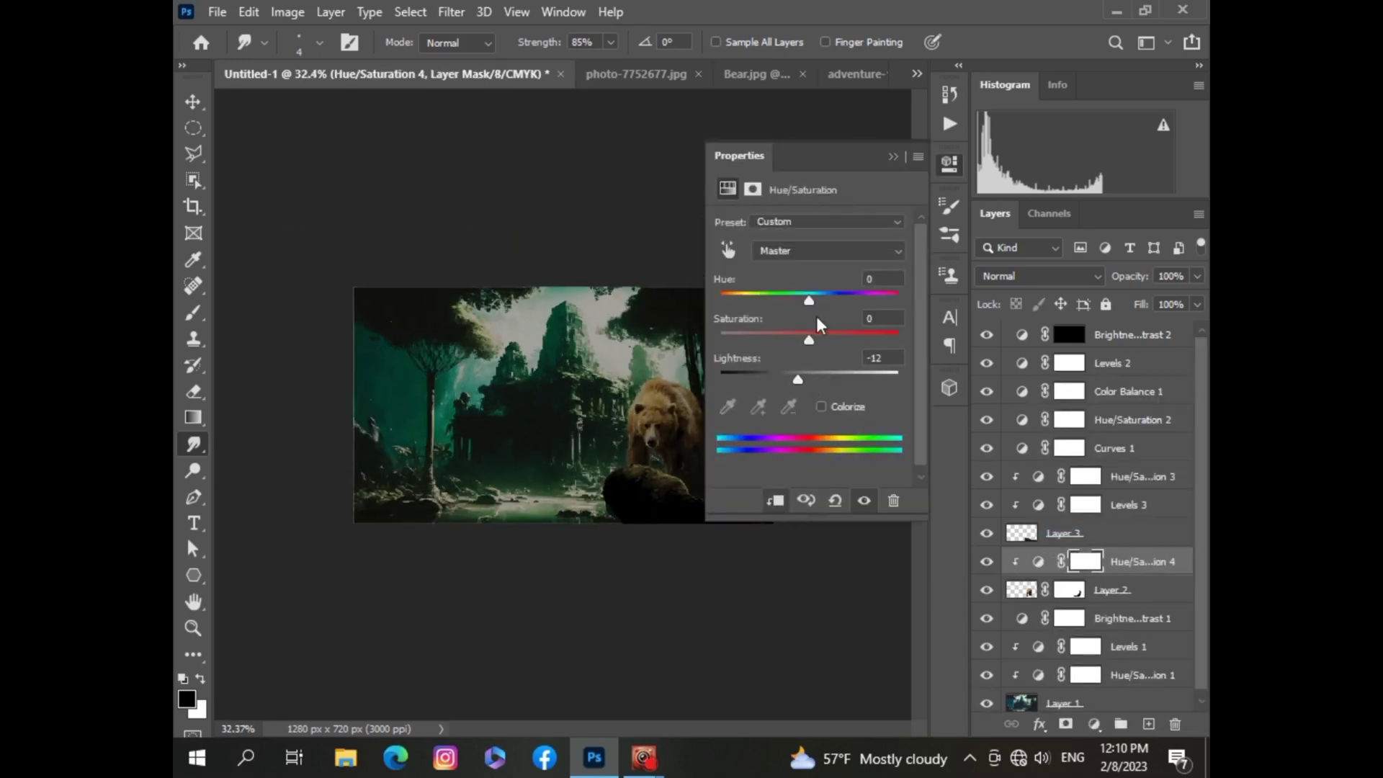
mouse_move(809, 300)
left_mouse_down()
mouse_move(790, 300)
mouse_move(791, 340)
left_mouse_up()
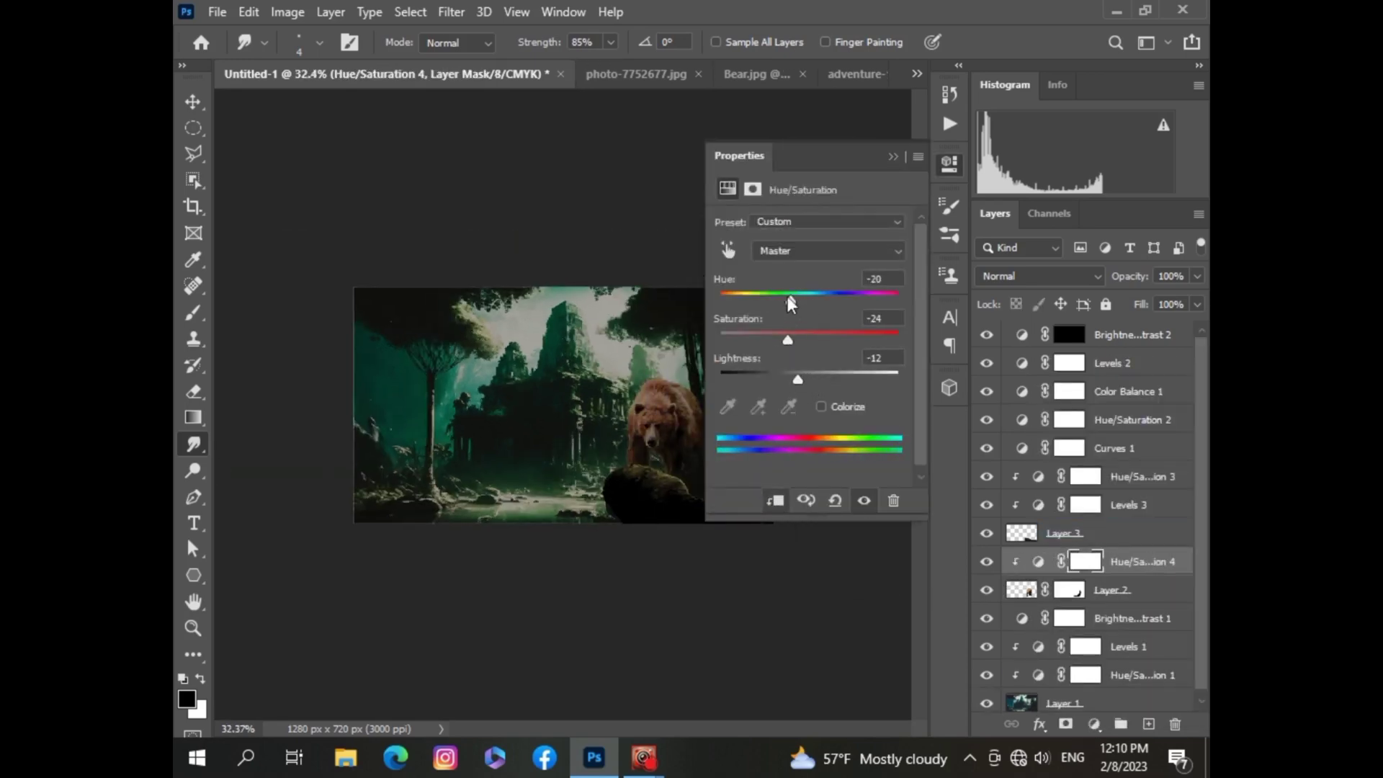
left_click(657, 573)
scroll(657, 573, "up", 2)
scroll(657, 570, "down", 3)
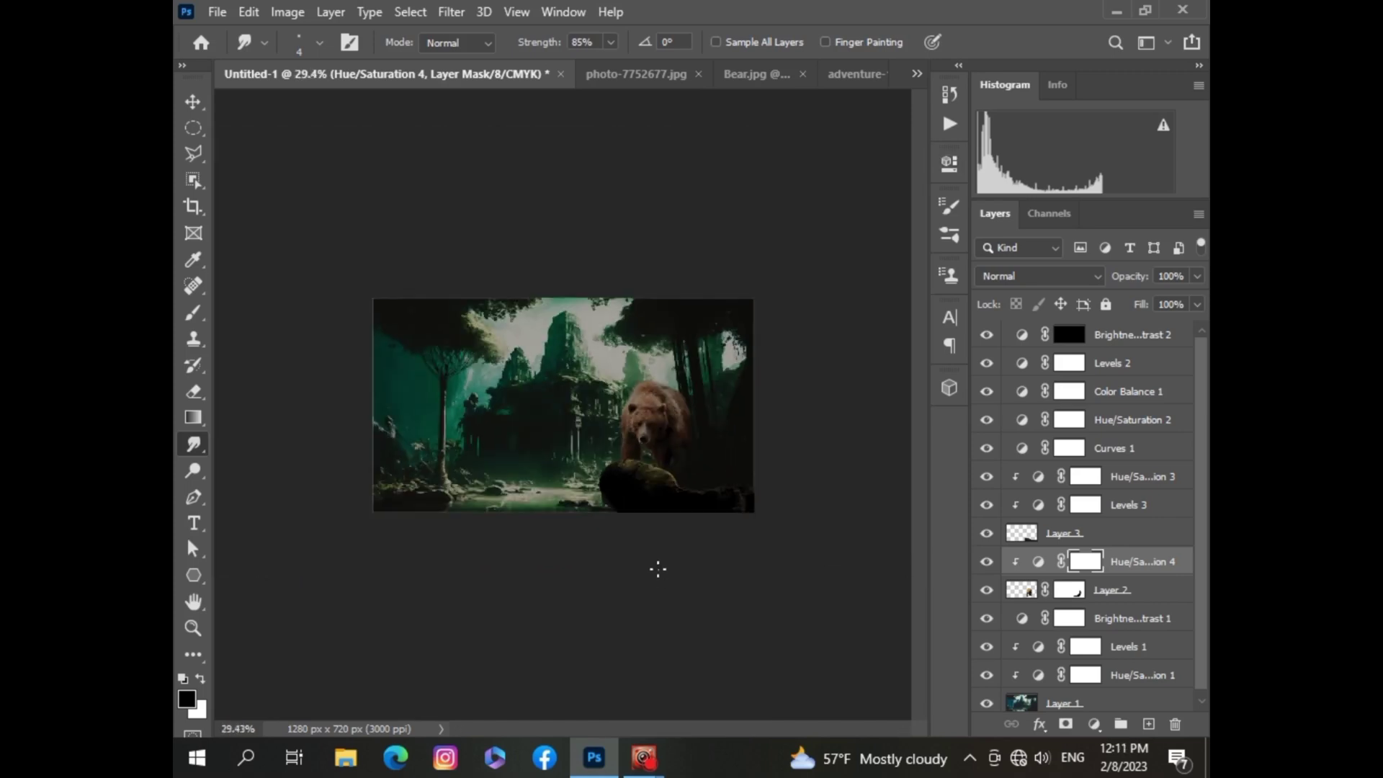
scroll(657, 569, "up", 1)
Step: Add a clipped Levels to the bear: input 13/0.85/237, output 8–237
key("v")
left_click(657, 425)
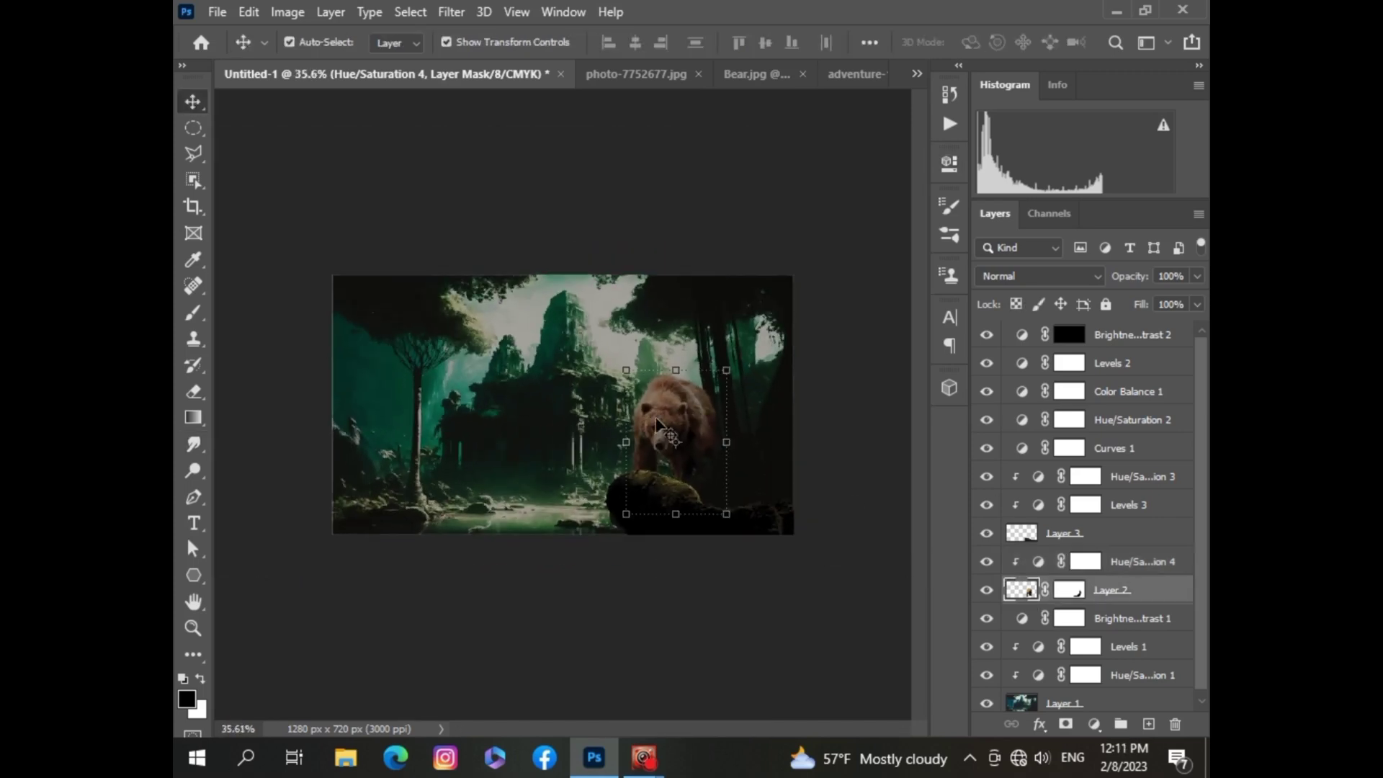
left_click(1093, 724)
left_click(1119, 459)
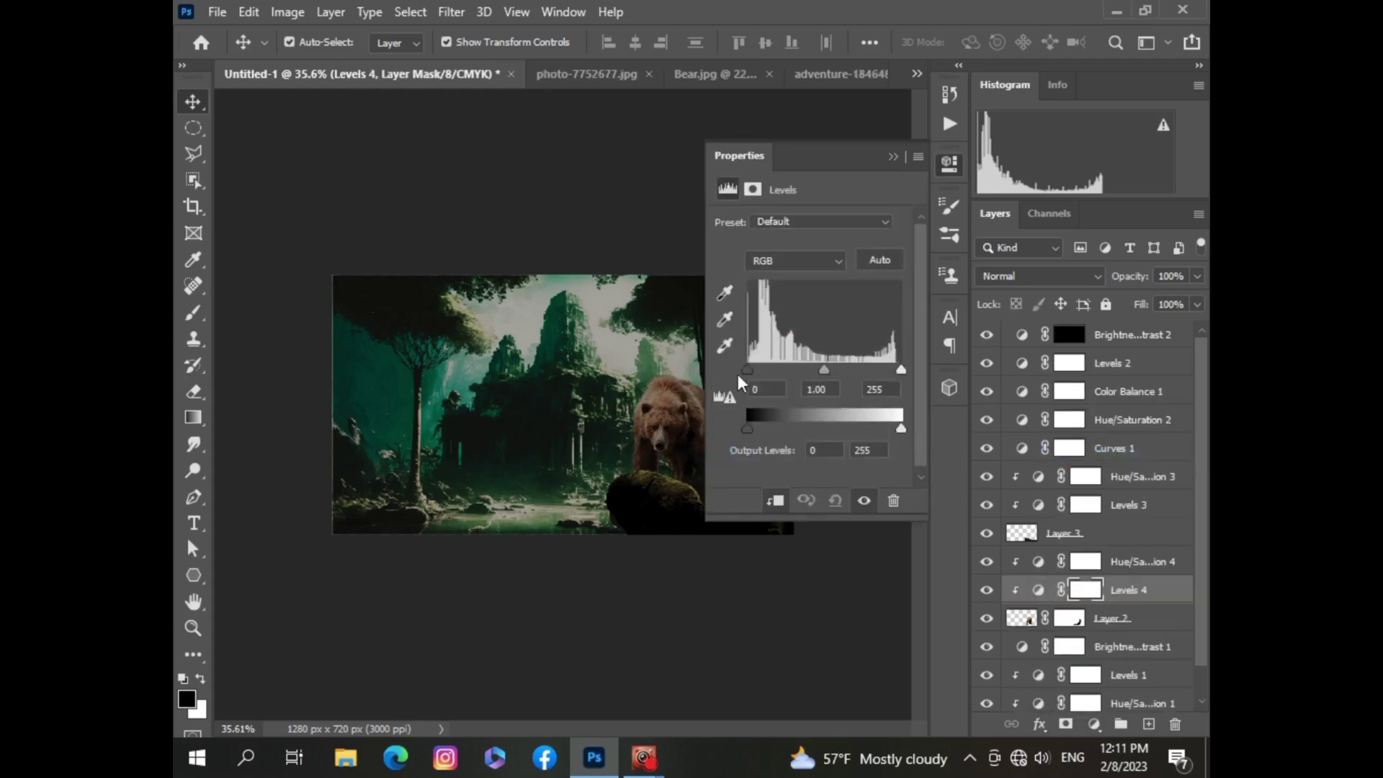
left_click_drag(747, 371, 754, 370)
left_click_drag(747, 428, 751, 429)
left_click_drag(901, 428, 891, 430)
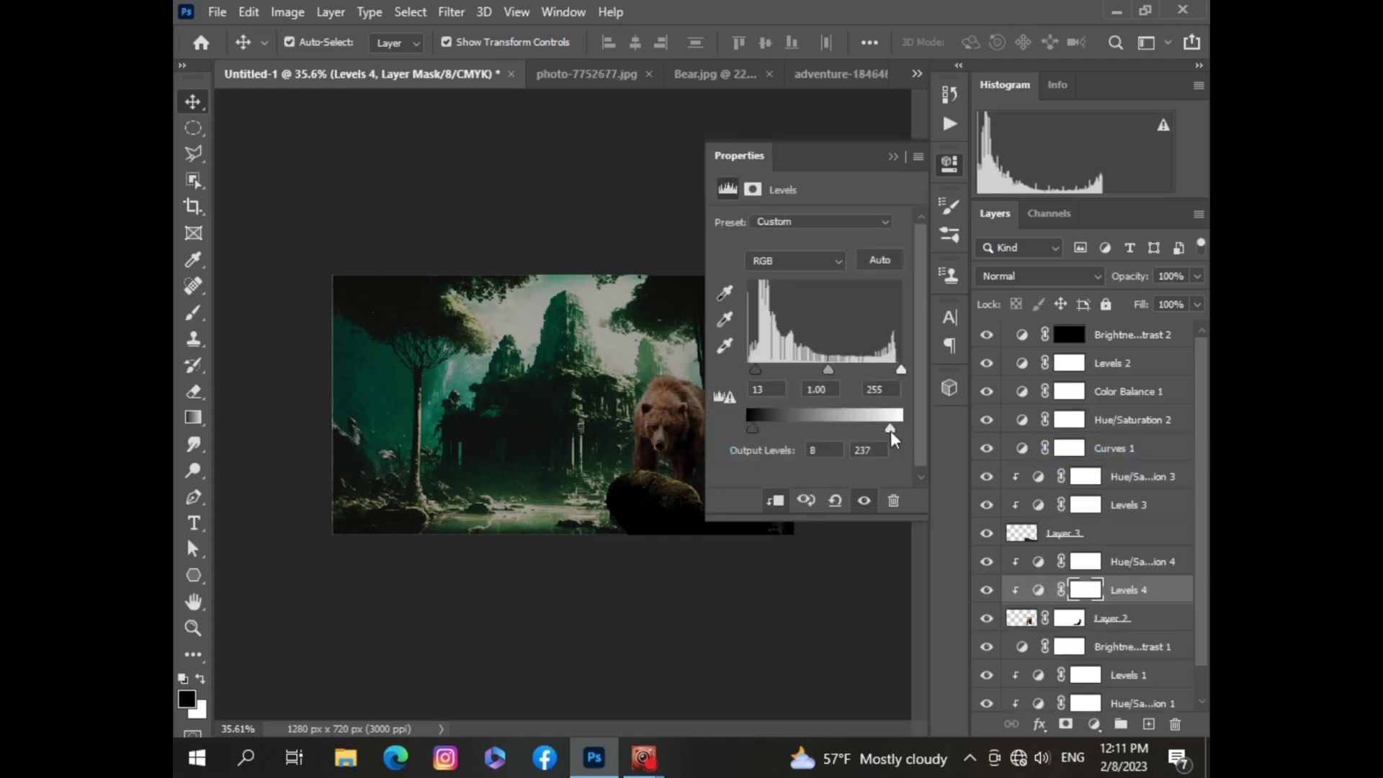
left_click_drag(825, 373, 891, 372)
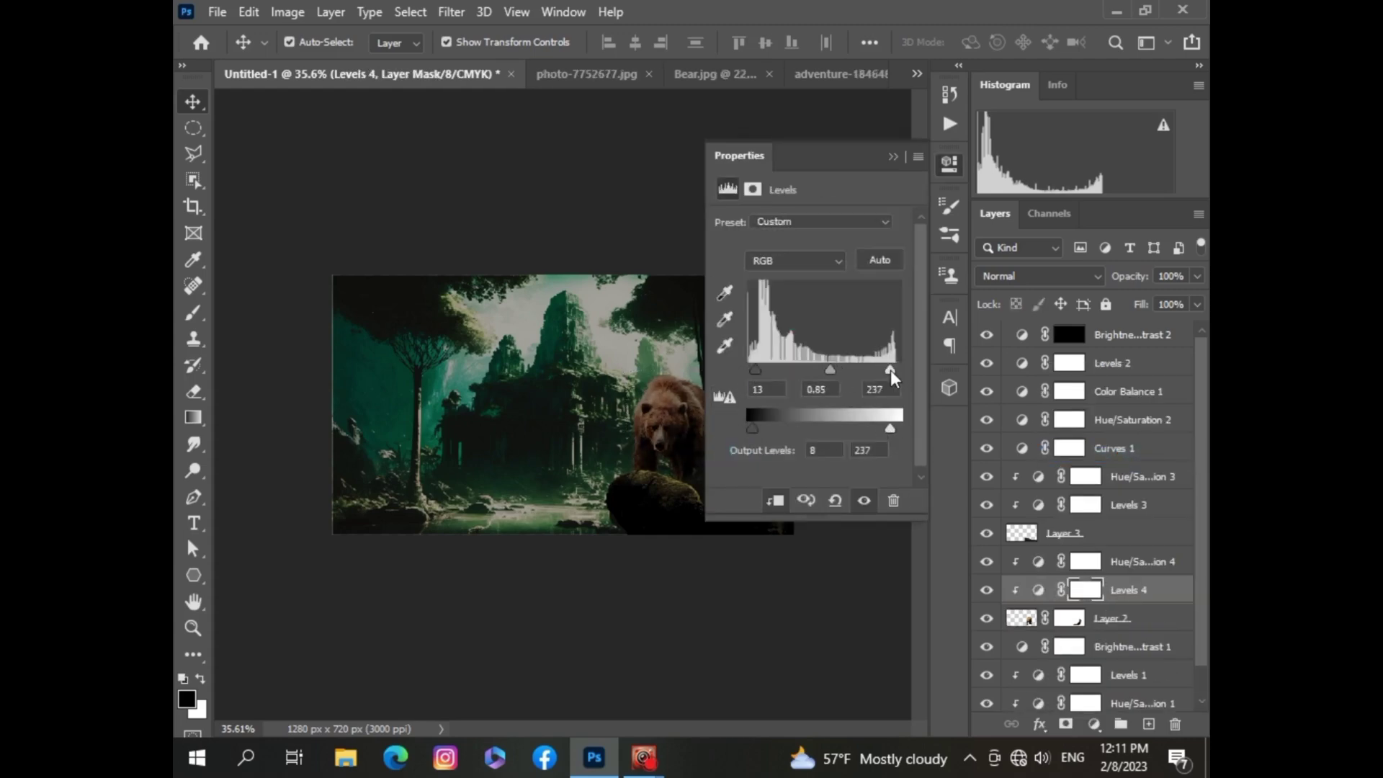
left_click(893, 158)
scroll(664, 537, "down", 1, "alt")
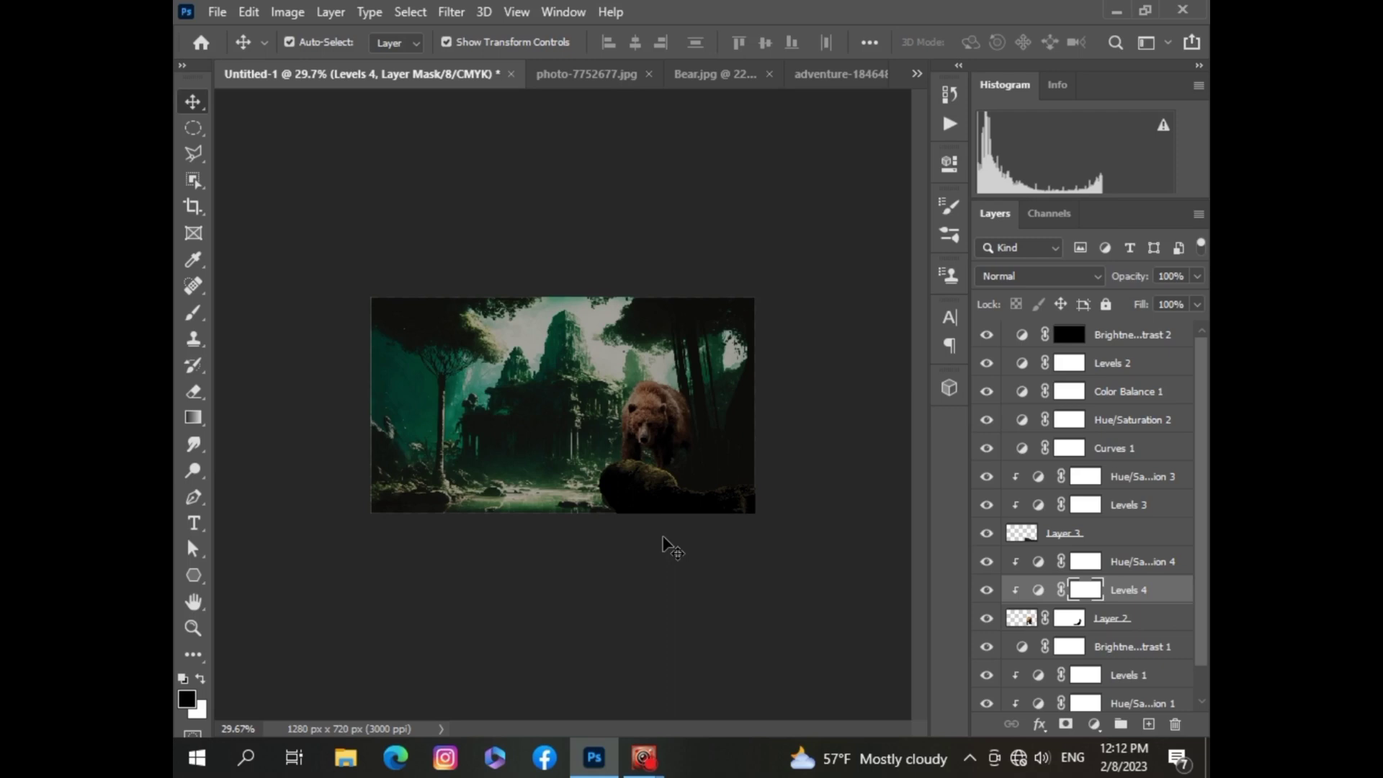
scroll(707, 481, "up", 10)
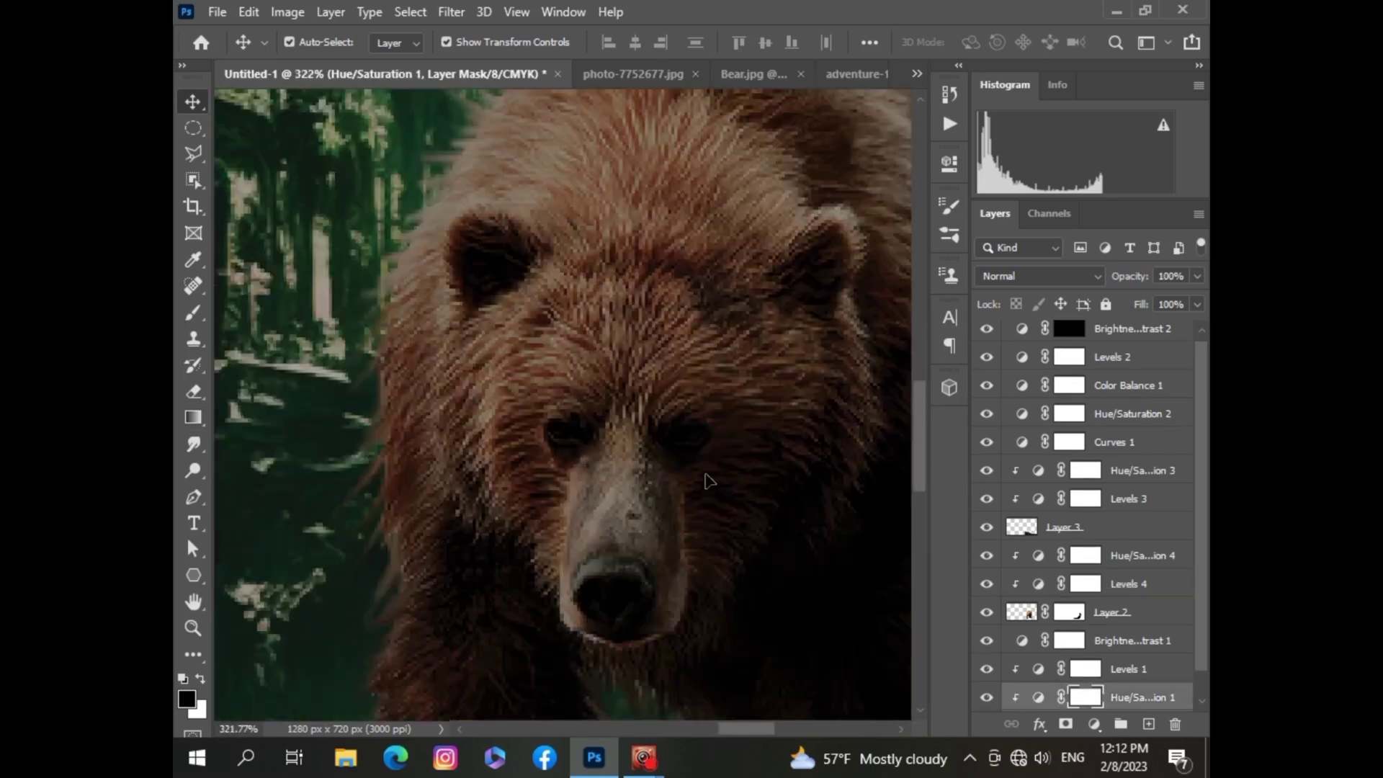
Step: Add a new layer at the top of the stack and pick a small soft brush in bright orange
scroll(708, 481, "up", 2)
left_click(1148, 724)
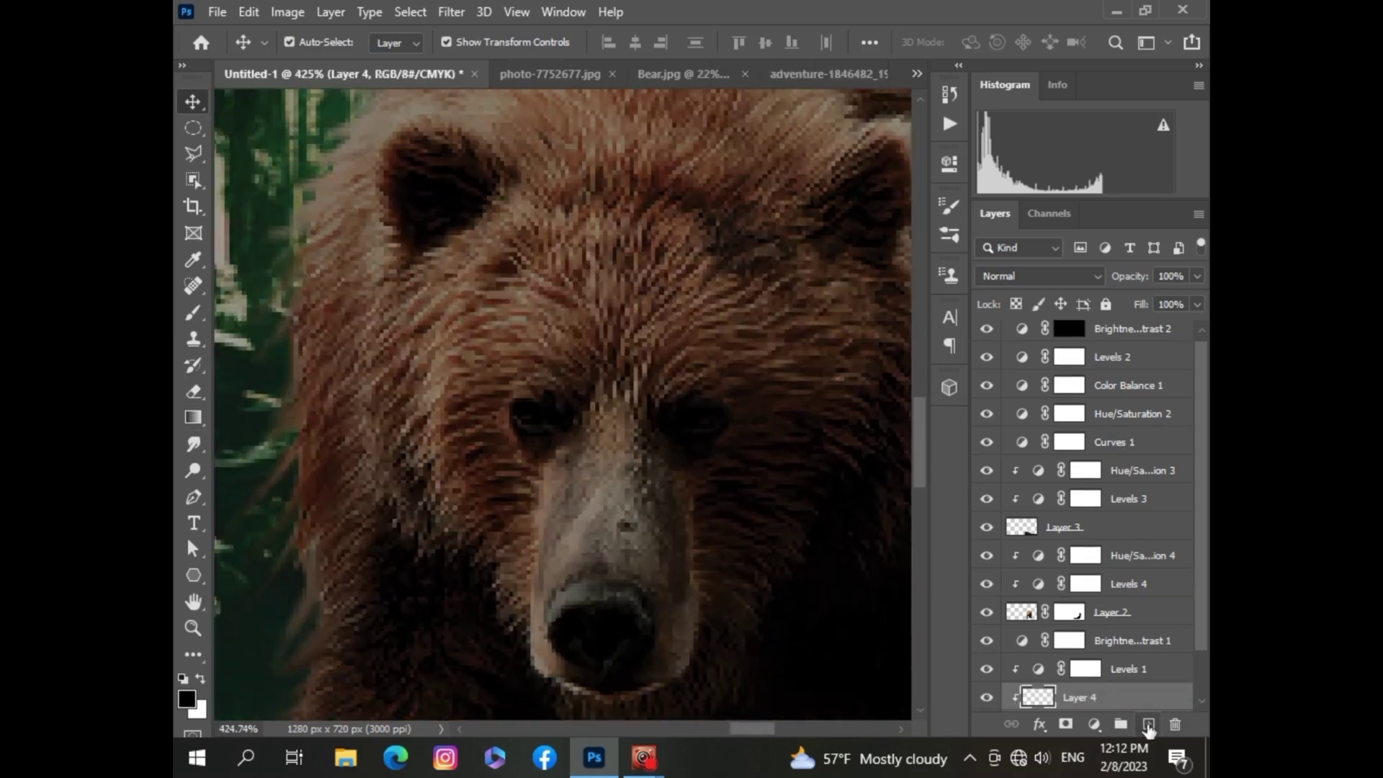
key("ctrl+shift+bracketright")
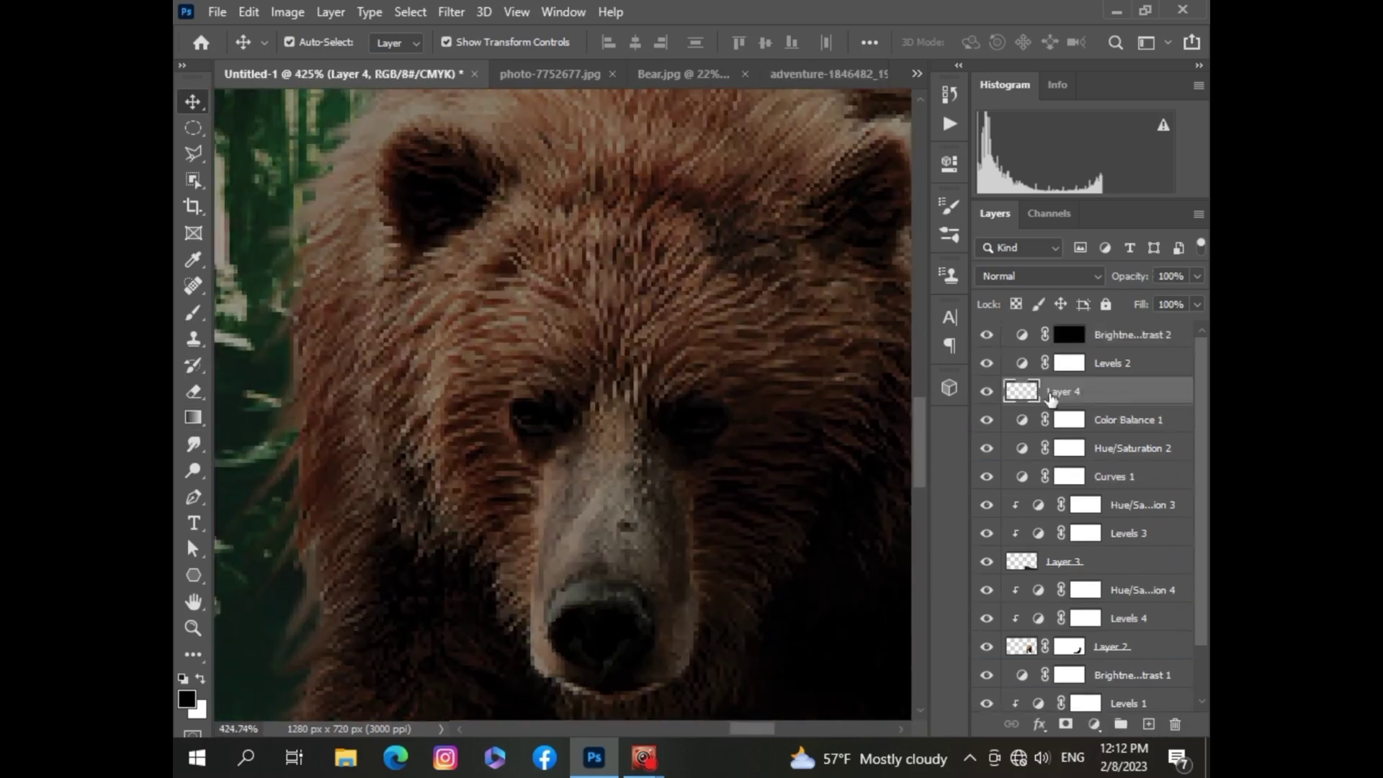
key("b")
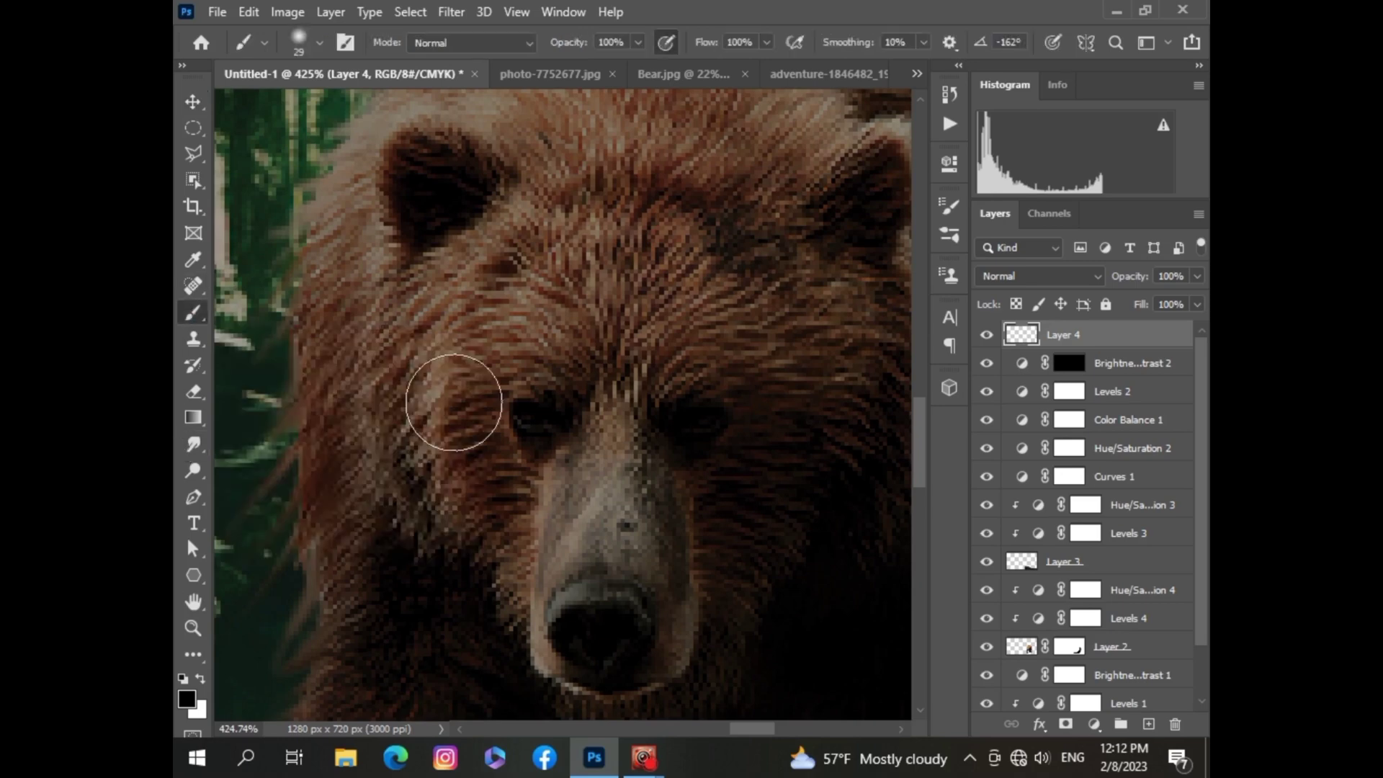
right_click(521, 449)
left_click(188, 702)
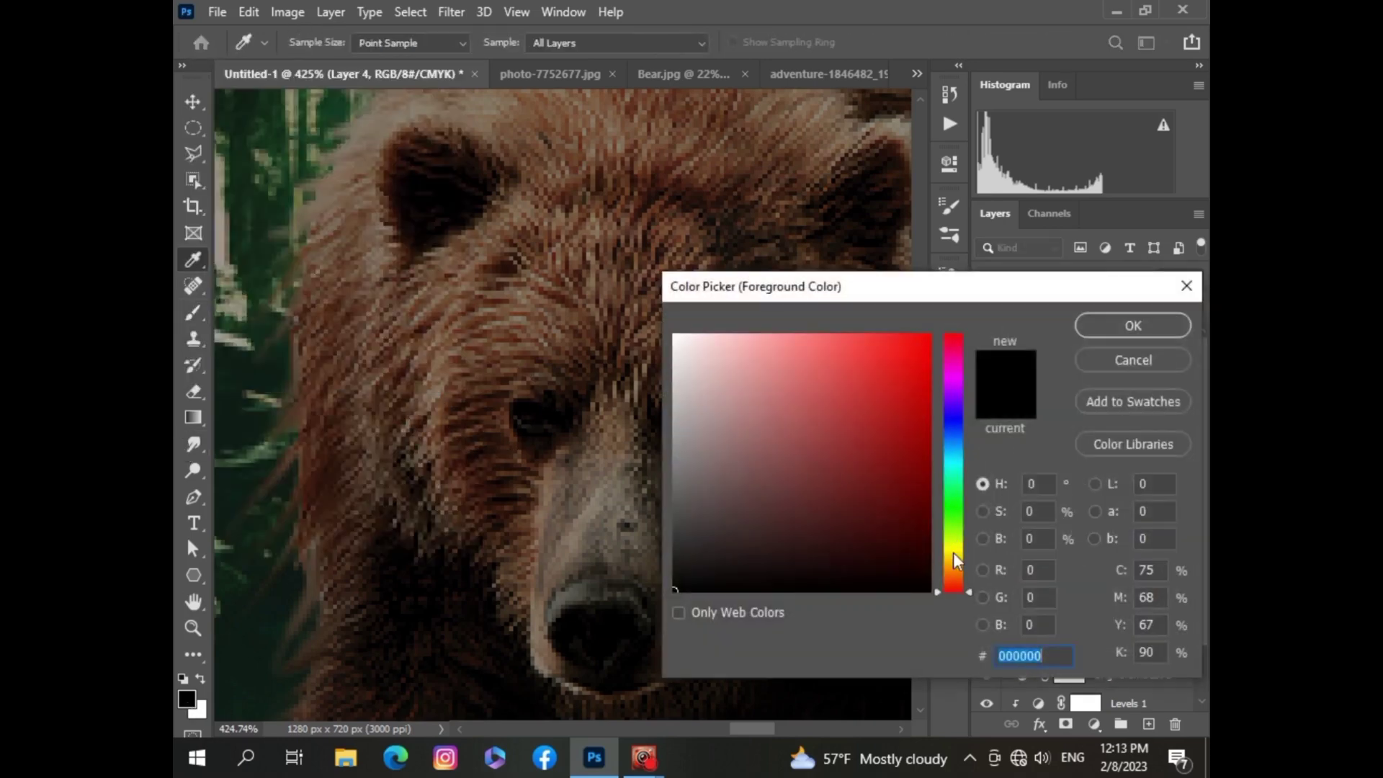
left_click_drag(953, 552, 954, 573)
left_click(913, 339)
left_click(1156, 327)
Step: Paint orange over both bear eyes and set that layer's blend mode to Hard Light
scroll(556, 410, "up", 2)
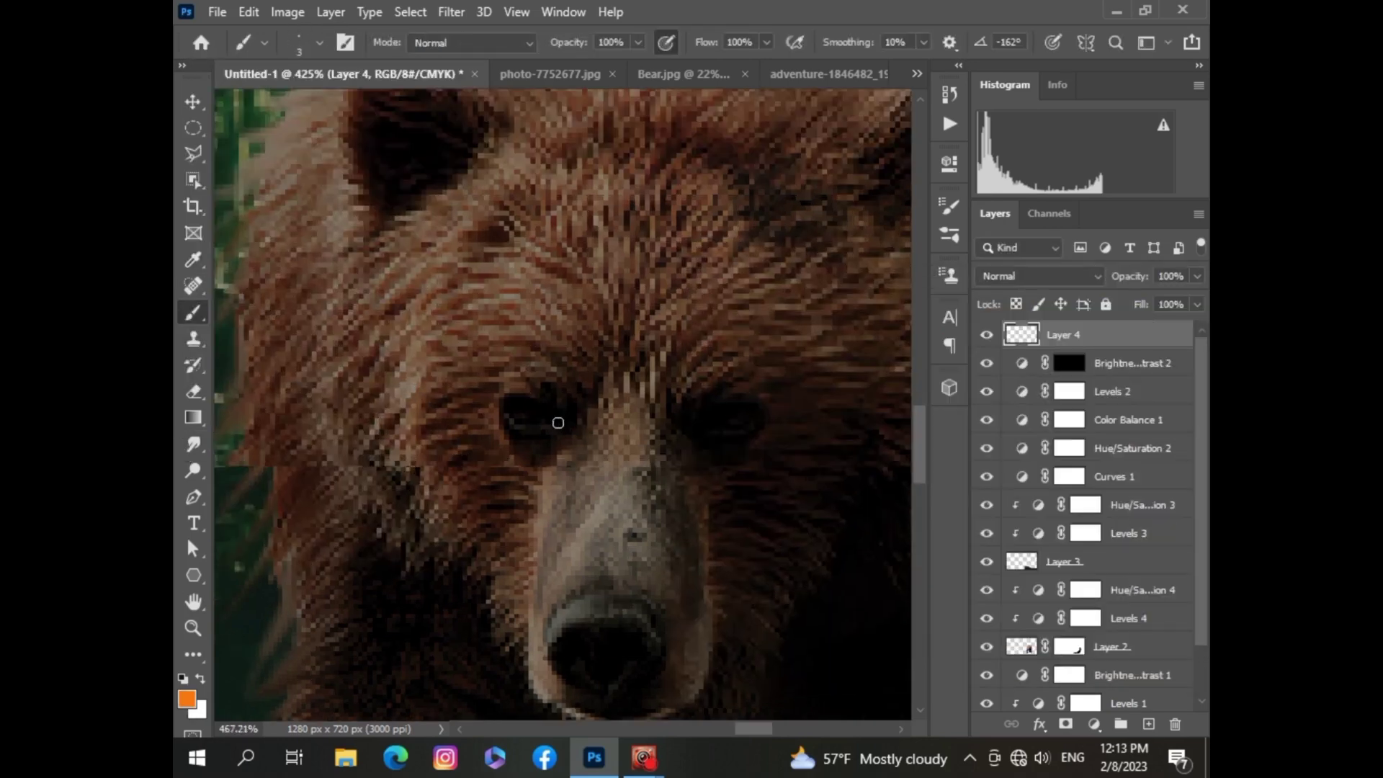
mouse_move(510, 416)
left_mouse_down()
mouse_move(551, 418)
mouse_move(511, 411)
left_mouse_up()
mouse_move(701, 416)
left_mouse_down()
mouse_move(742, 412)
mouse_move(694, 418)
left_mouse_up()
key("ctrl+0")
left_click(1037, 276)
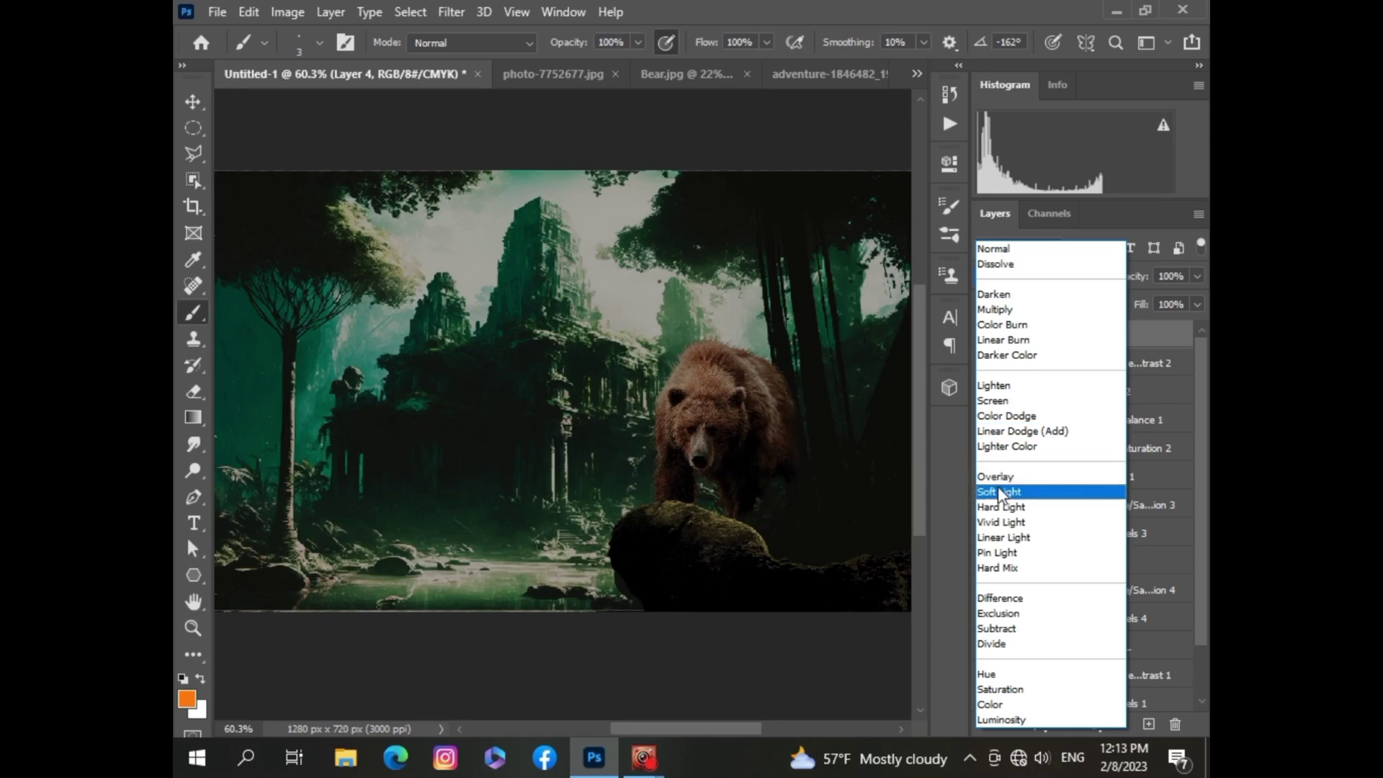
left_click(1001, 507)
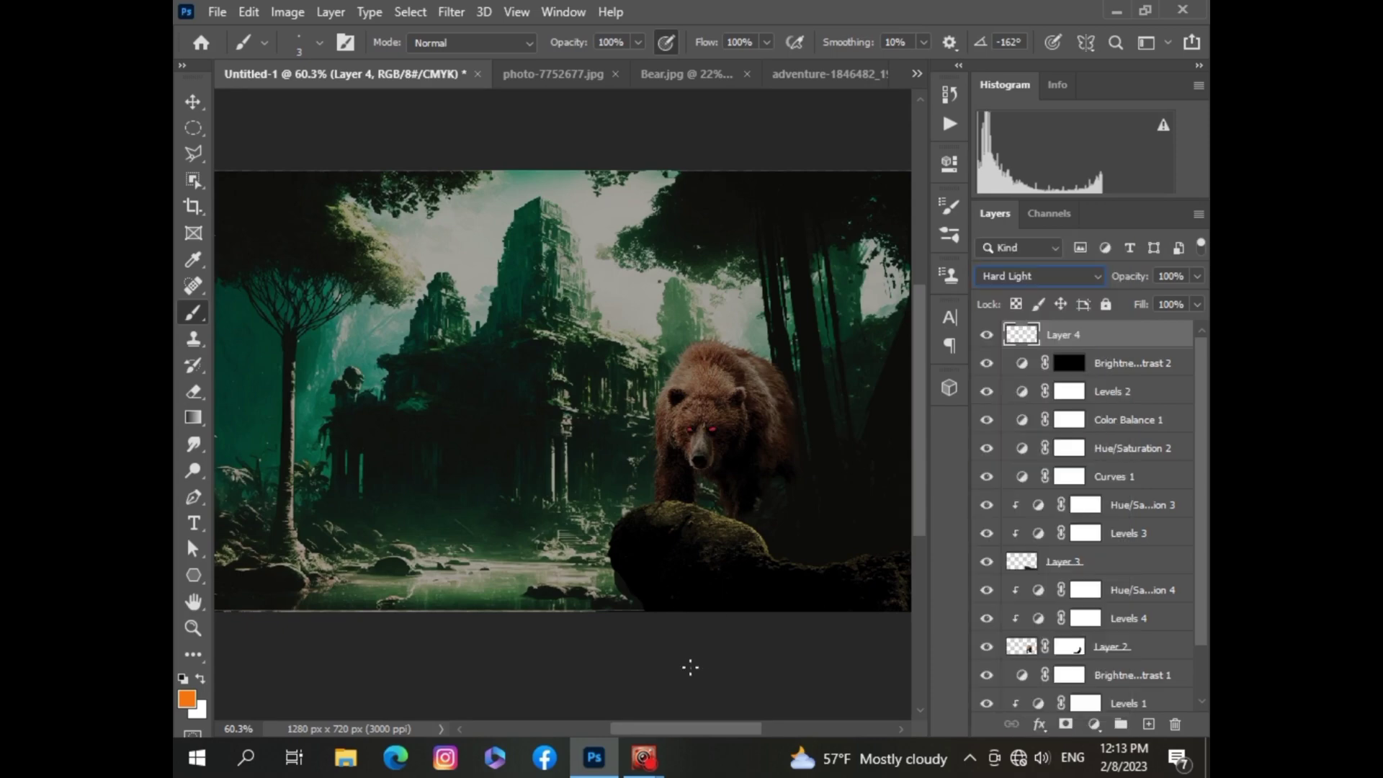
Step: Select the glowing-eye Layer 4 and bring up its Fill amount setting
key("v")
left_click(705, 640)
scroll(705, 639, "down", 3)
scroll(705, 640, "up", 2)
scroll(704, 639, "down", 1)
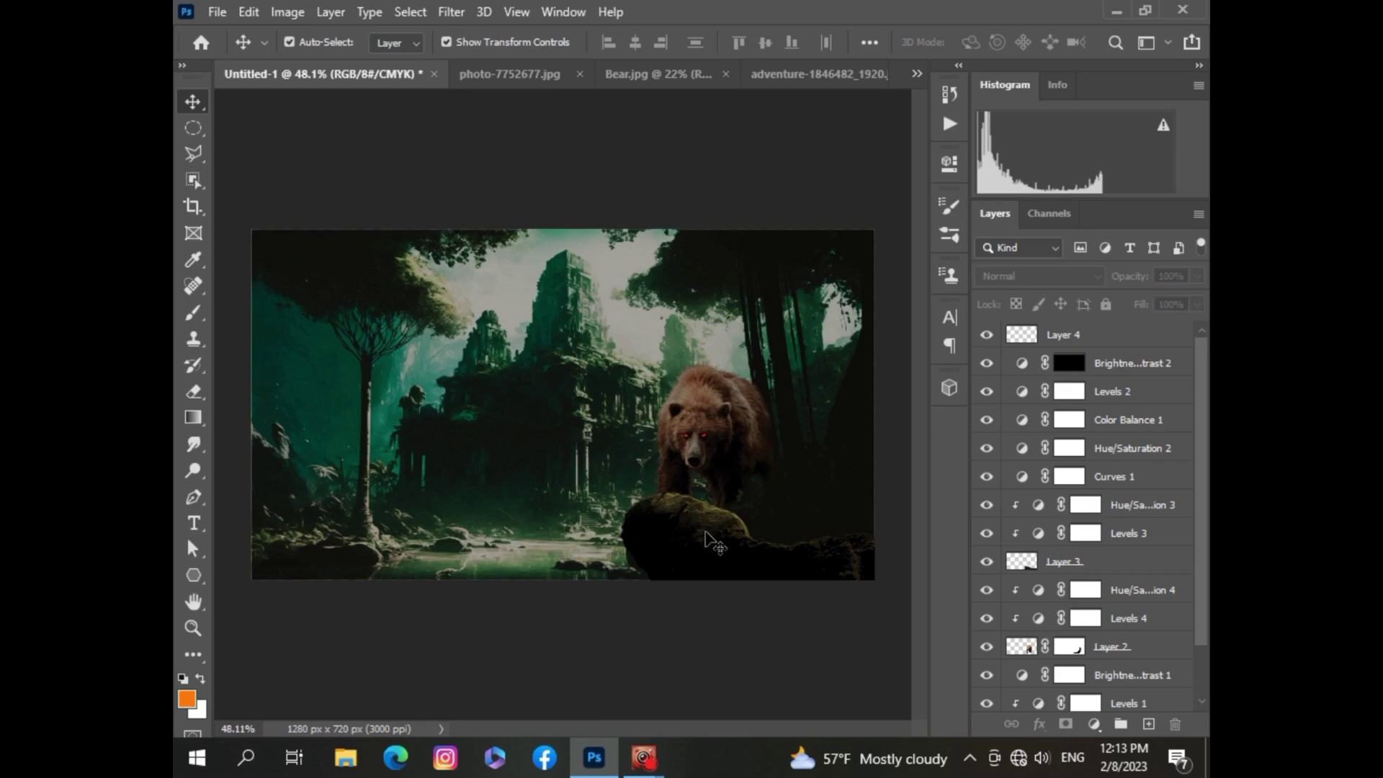
left_click(1107, 339)
left_click(826, 616)
left_click(1066, 339)
left_click(1196, 304)
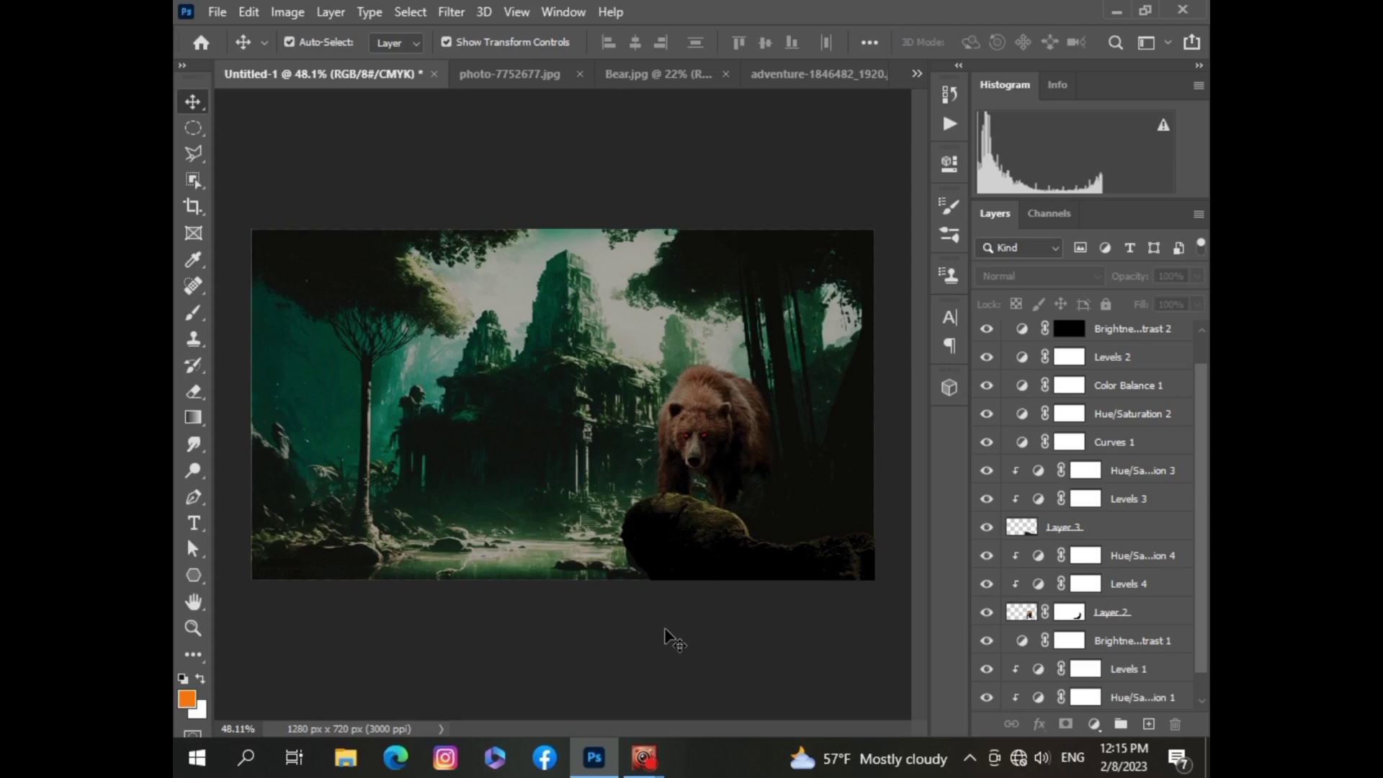
Step: Add a Color Balance adjustment to the bear's Layer 2, shifting its midtones toward green and blue
left_click(707, 427)
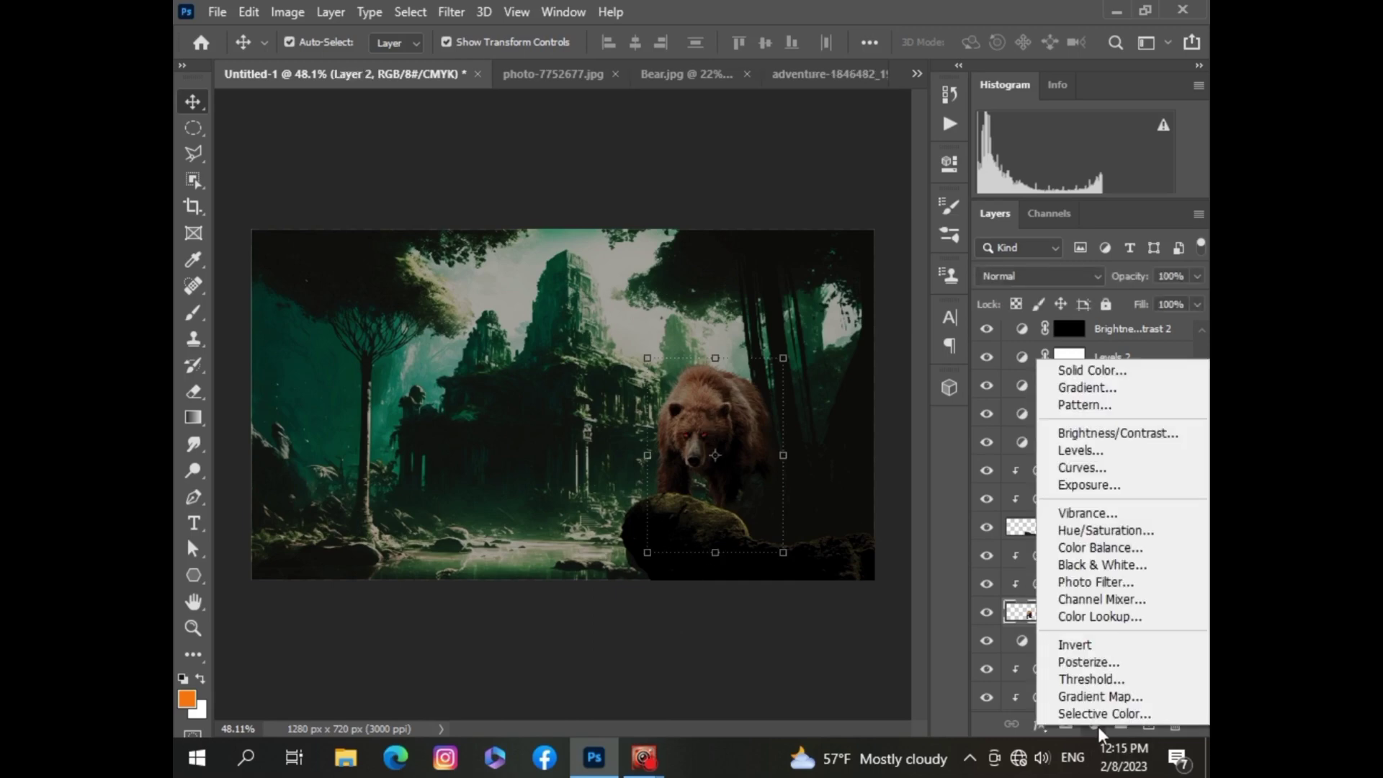
left_click(1094, 724)
left_click(1090, 547)
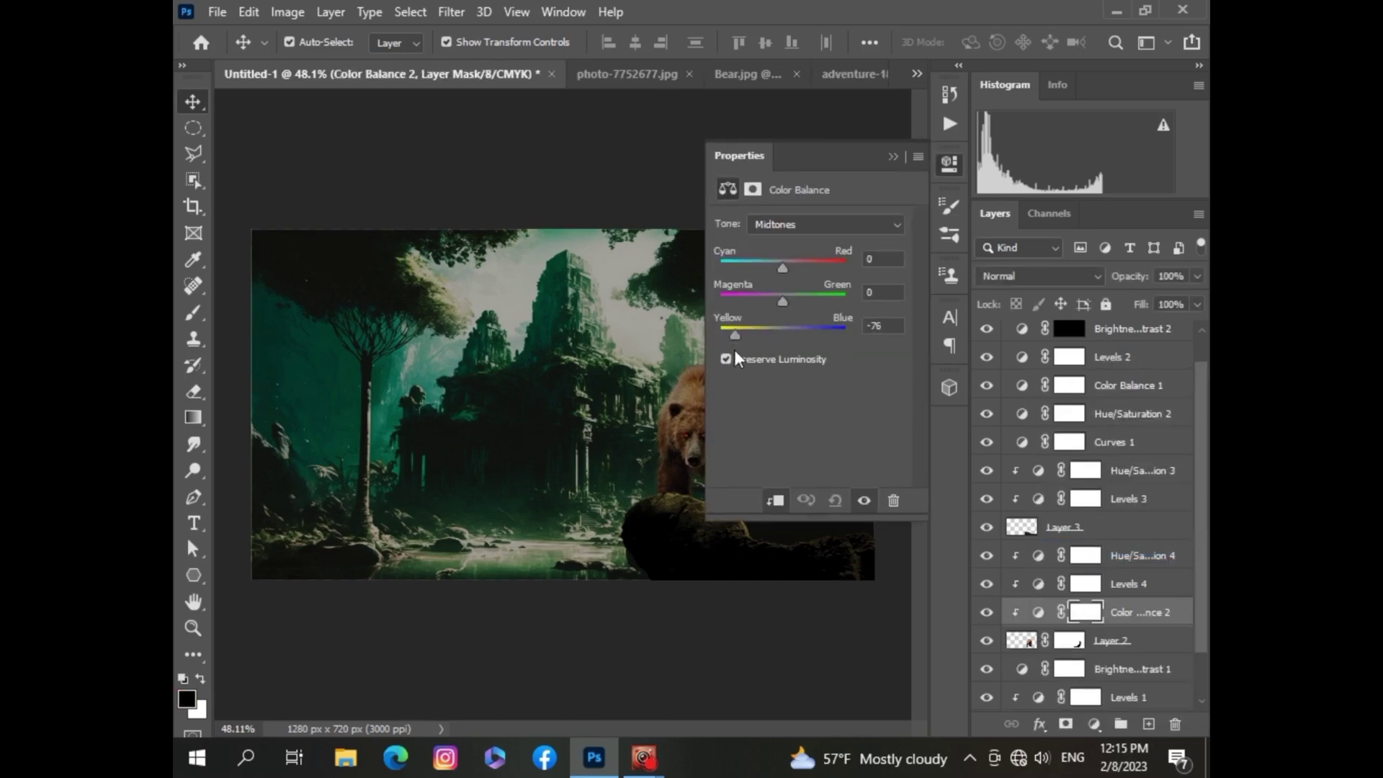
scroll(684, 534, "down", 3)
scroll(685, 533, "up", 1)
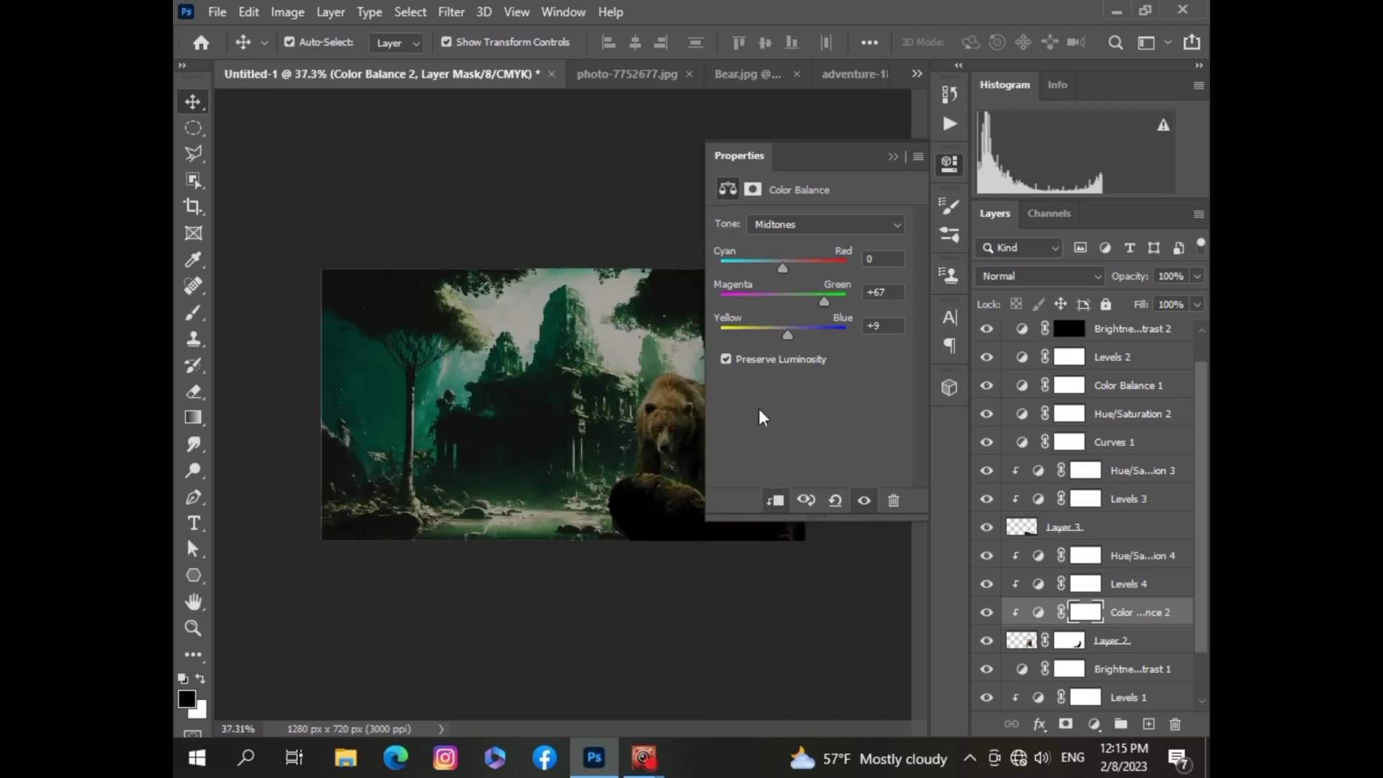
left_click_drag(769, 334, 832, 301)
left_click(893, 156)
scroll(577, 672, "up", 2)
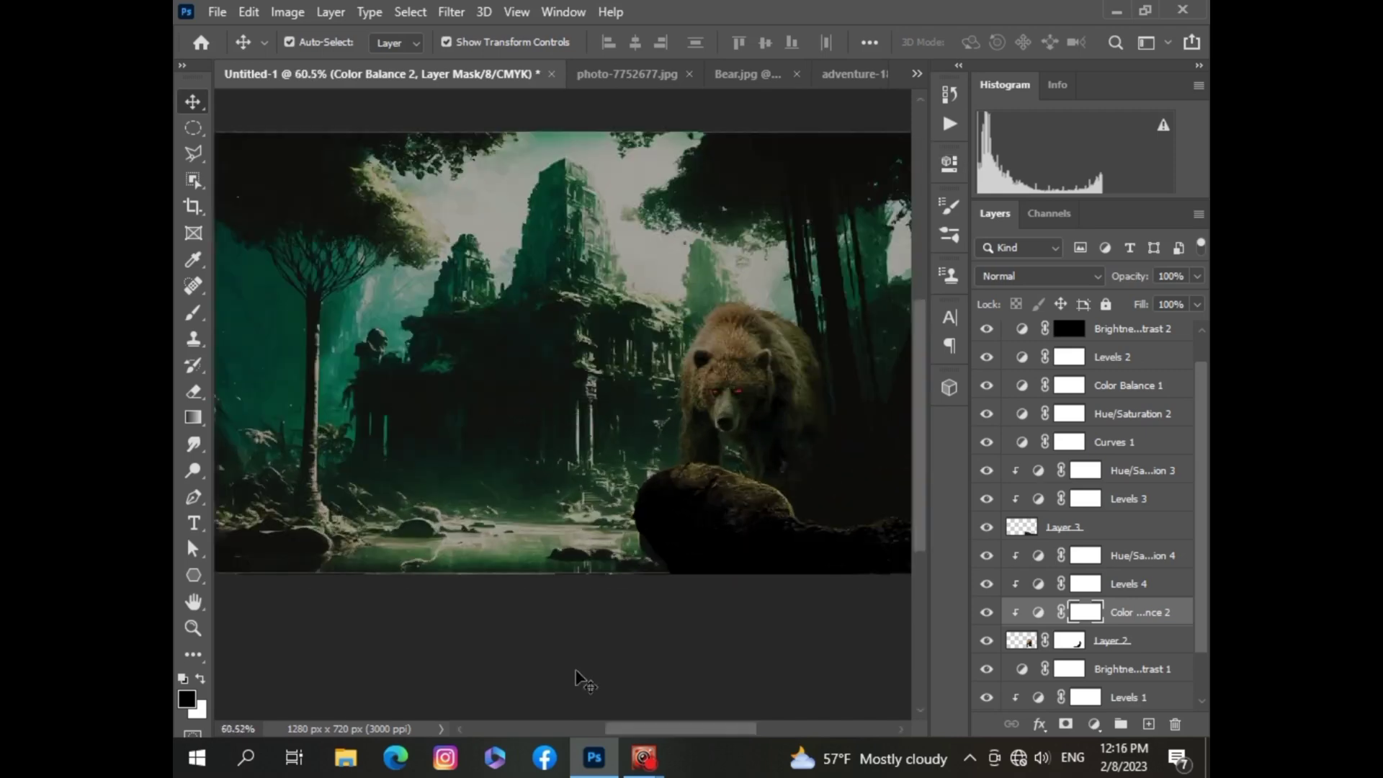
scroll(576, 673, "down", 1)
scroll(582, 680, "down", 1)
Step: Add a Curves adjustment layer above the bear
key("alt+bracketleft")
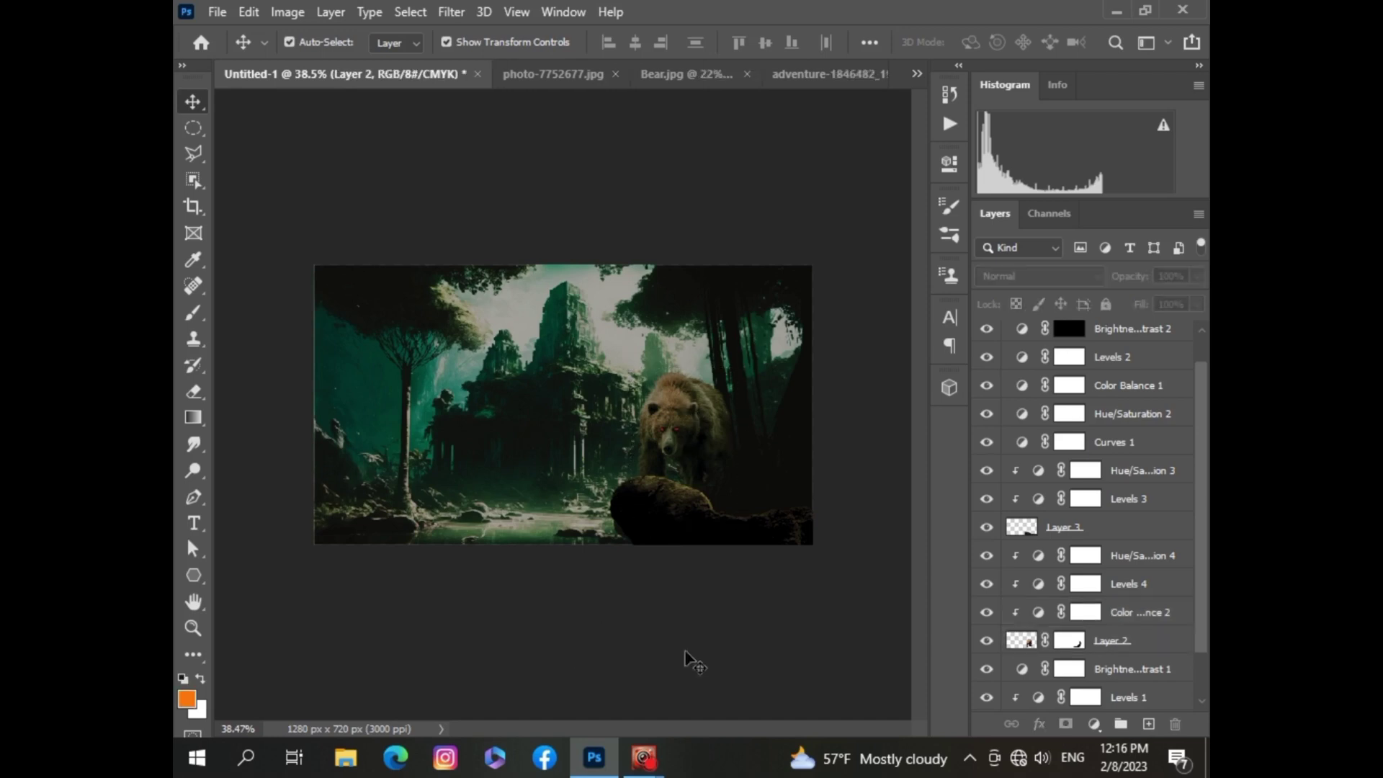
left_click(1093, 724)
left_click(1109, 467)
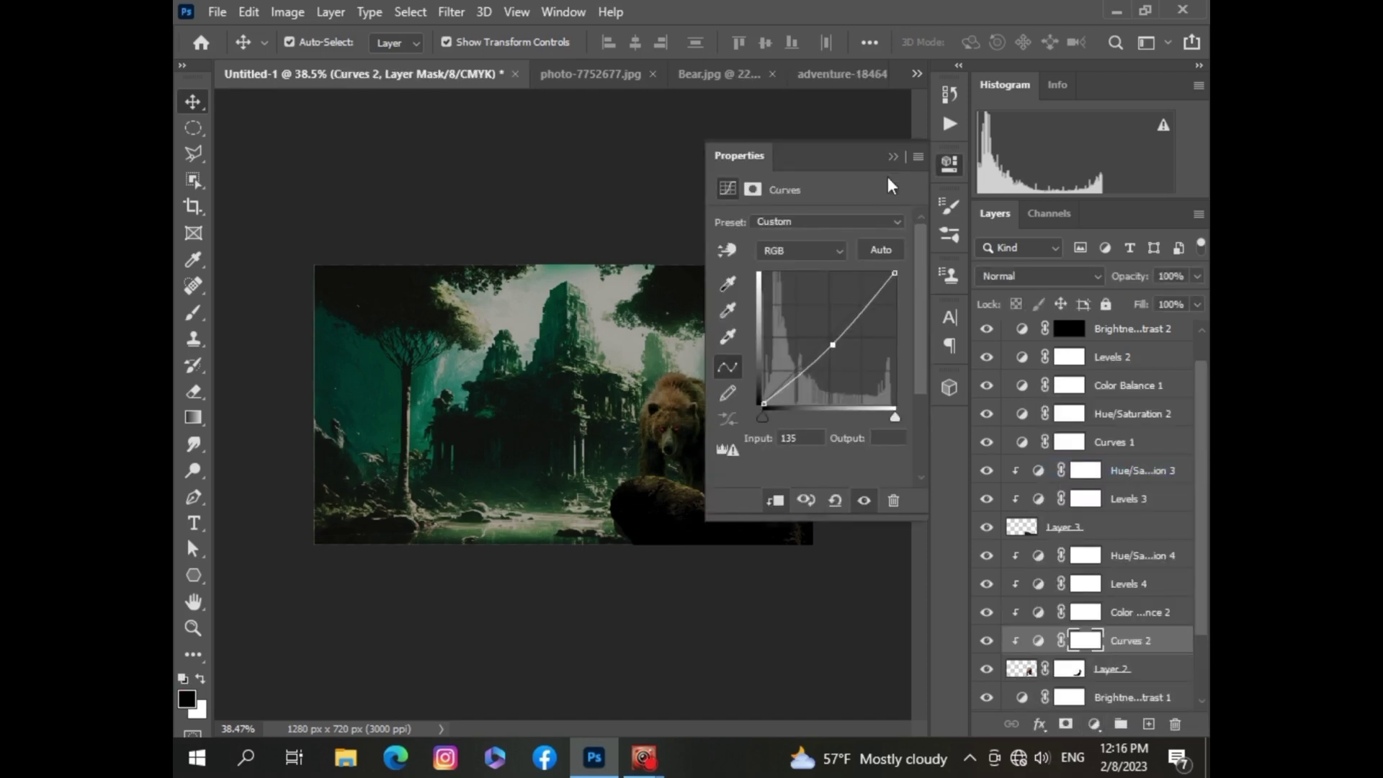
scroll(638, 673, "down", 1)
scroll(638, 673, "up", 1)
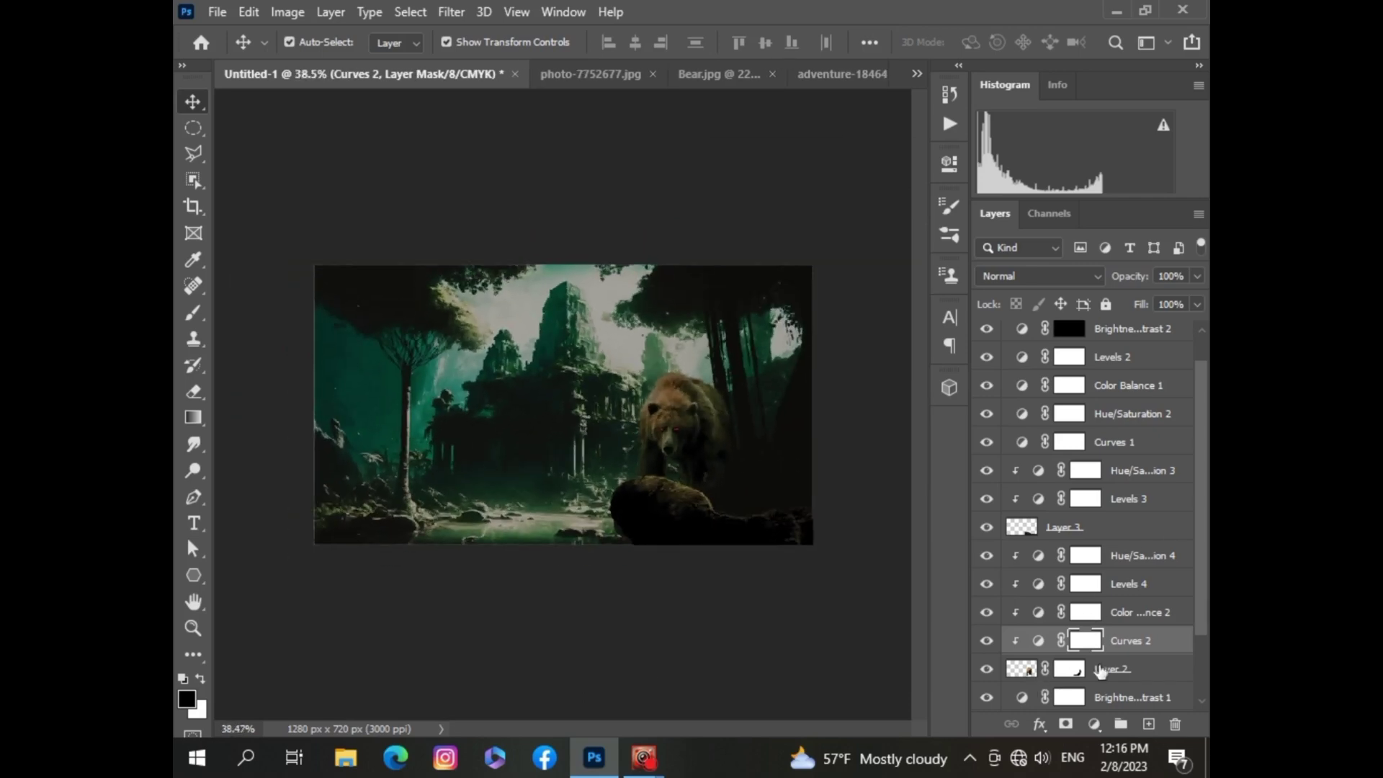
Step: Add Color Balance 3 to the bear with midtones pushed +50 toward green
left_click(1093, 724)
left_click(1066, 548)
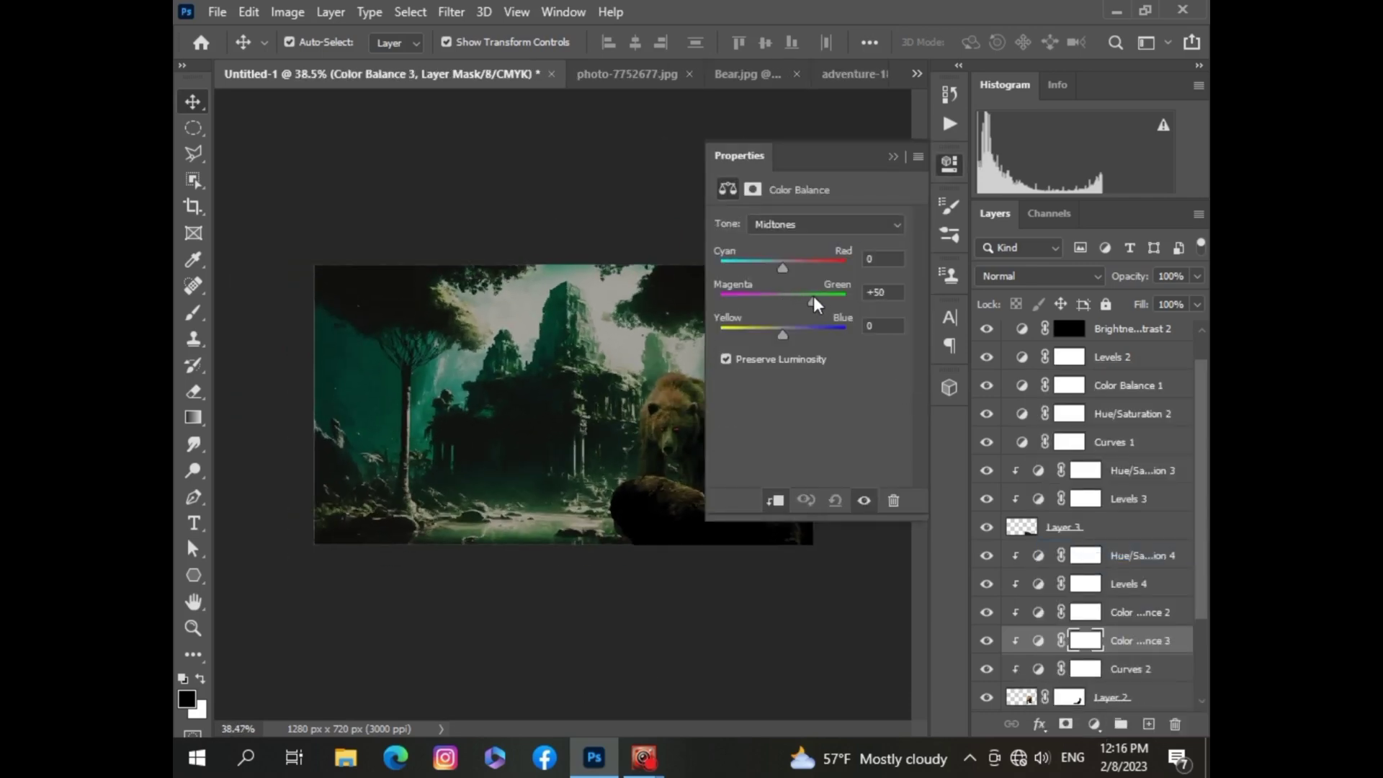
left_click_drag(803, 297, 804, 296)
left_click(893, 156)
scroll(673, 571, "up", 3)
scroll(673, 571, "down", 3)
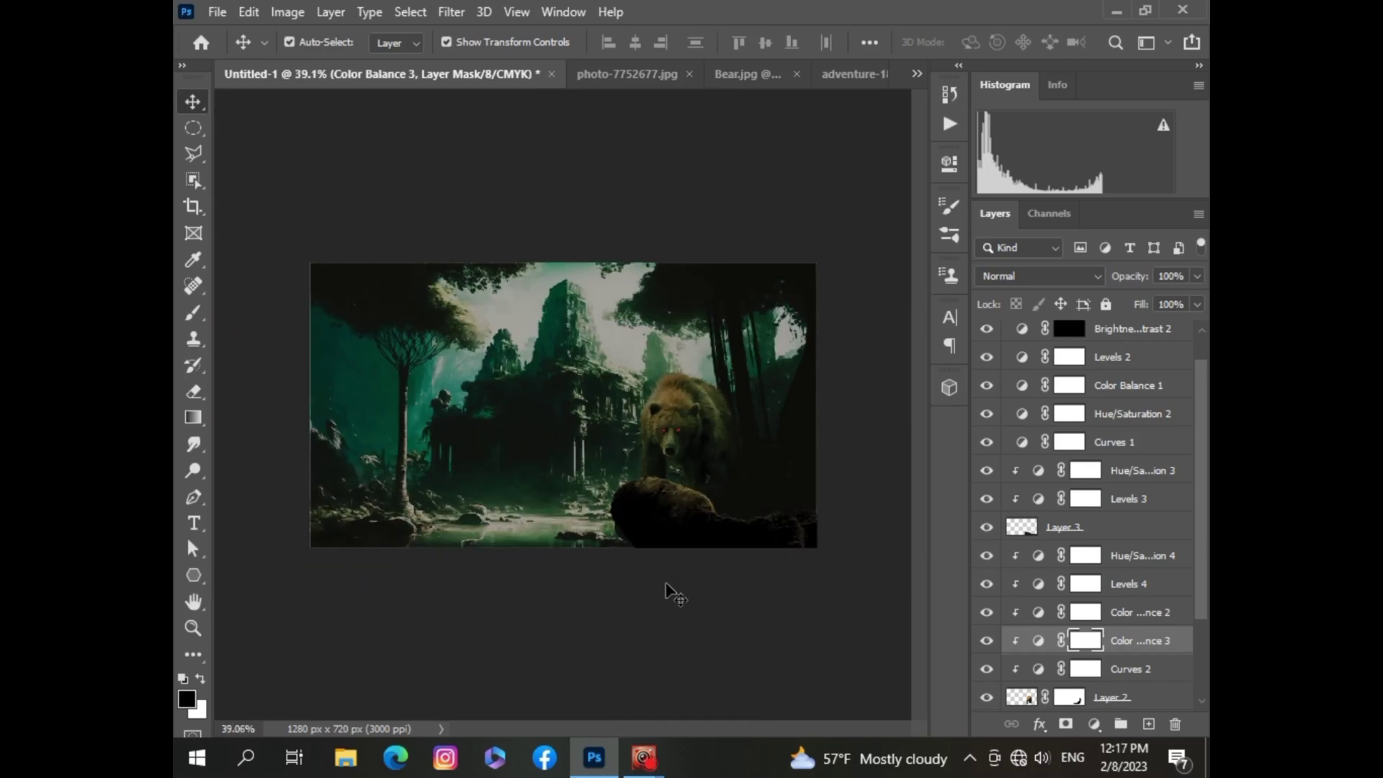
Step: Start File > Open and browse the photo shop folder's subfolders, beginning with New folder (21)
left_click(217, 11)
left_click(235, 45)
left_click(257, 383)
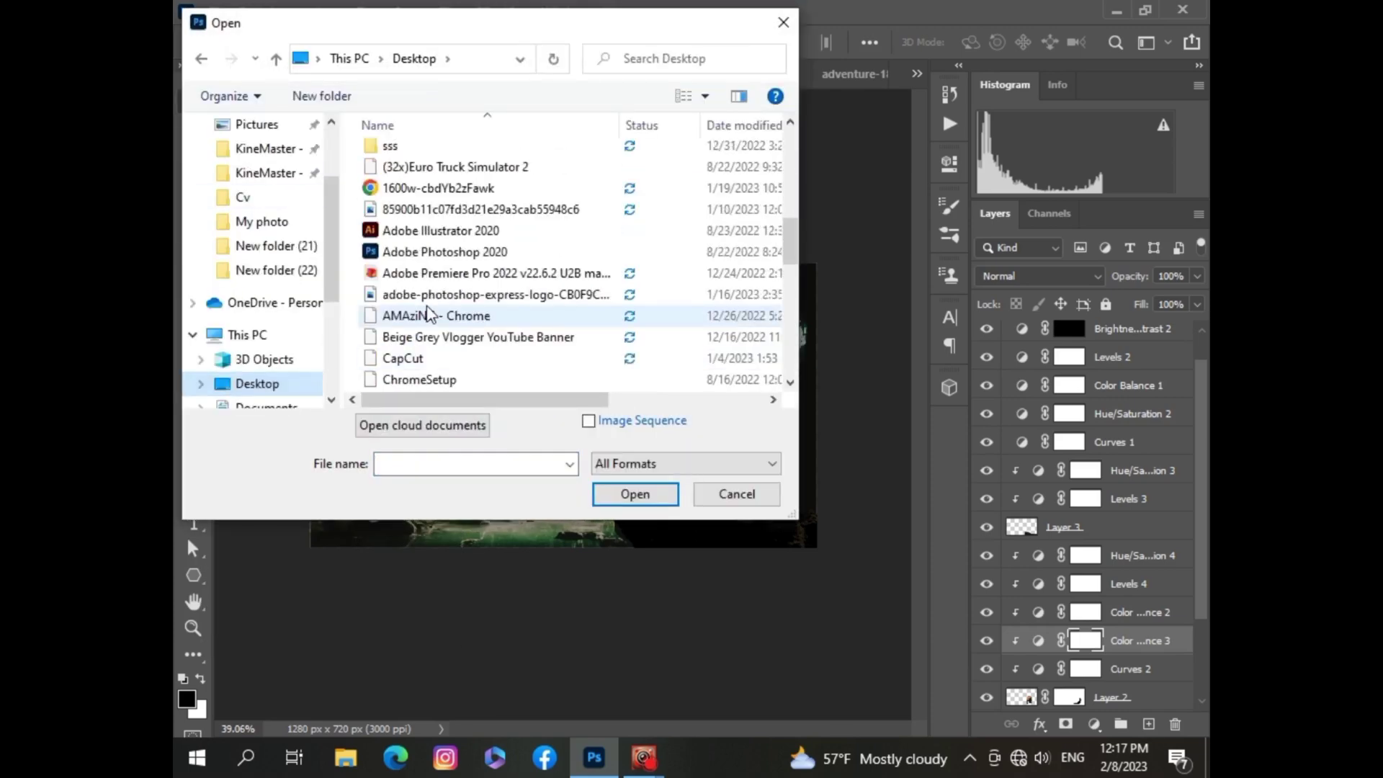
double_click(453, 176)
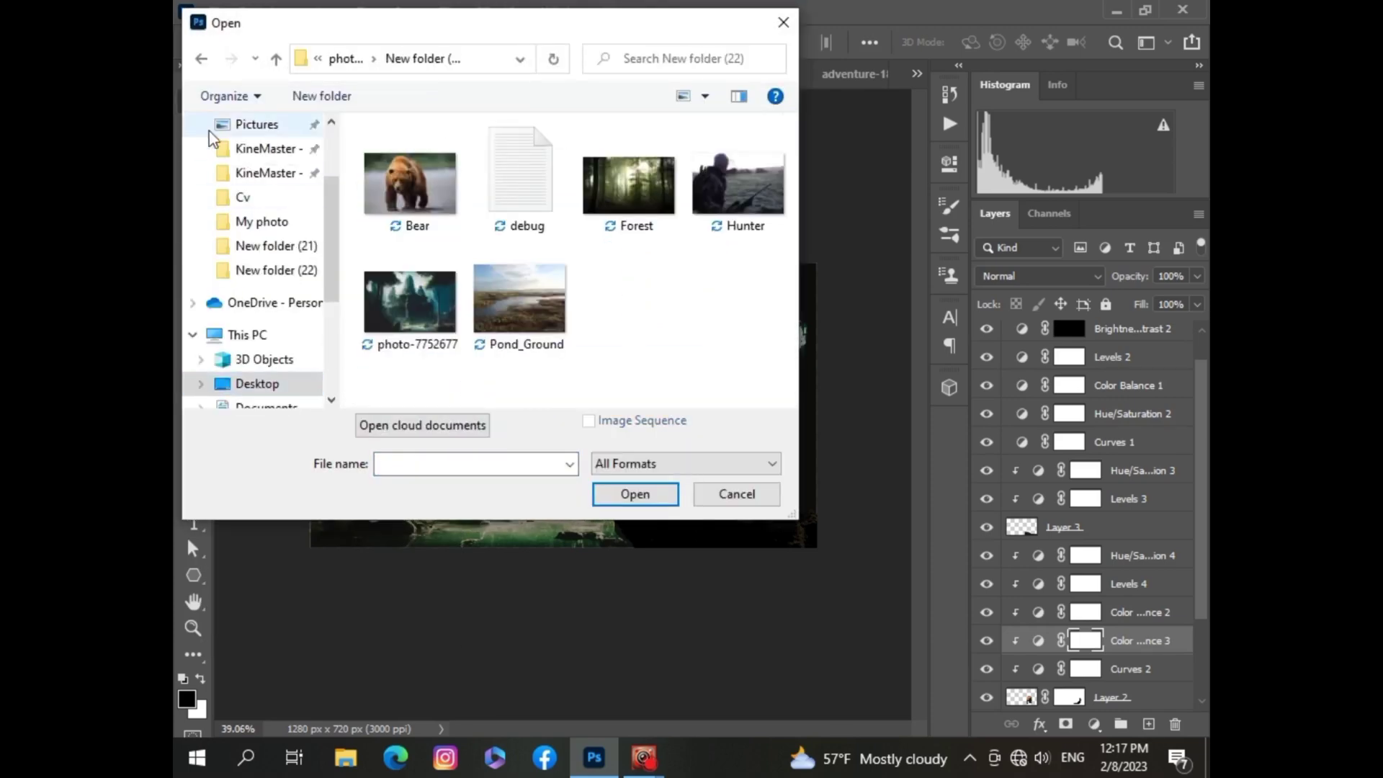
left_click(201, 59)
double_click(432, 356)
scroll(441, 367, "down", 3)
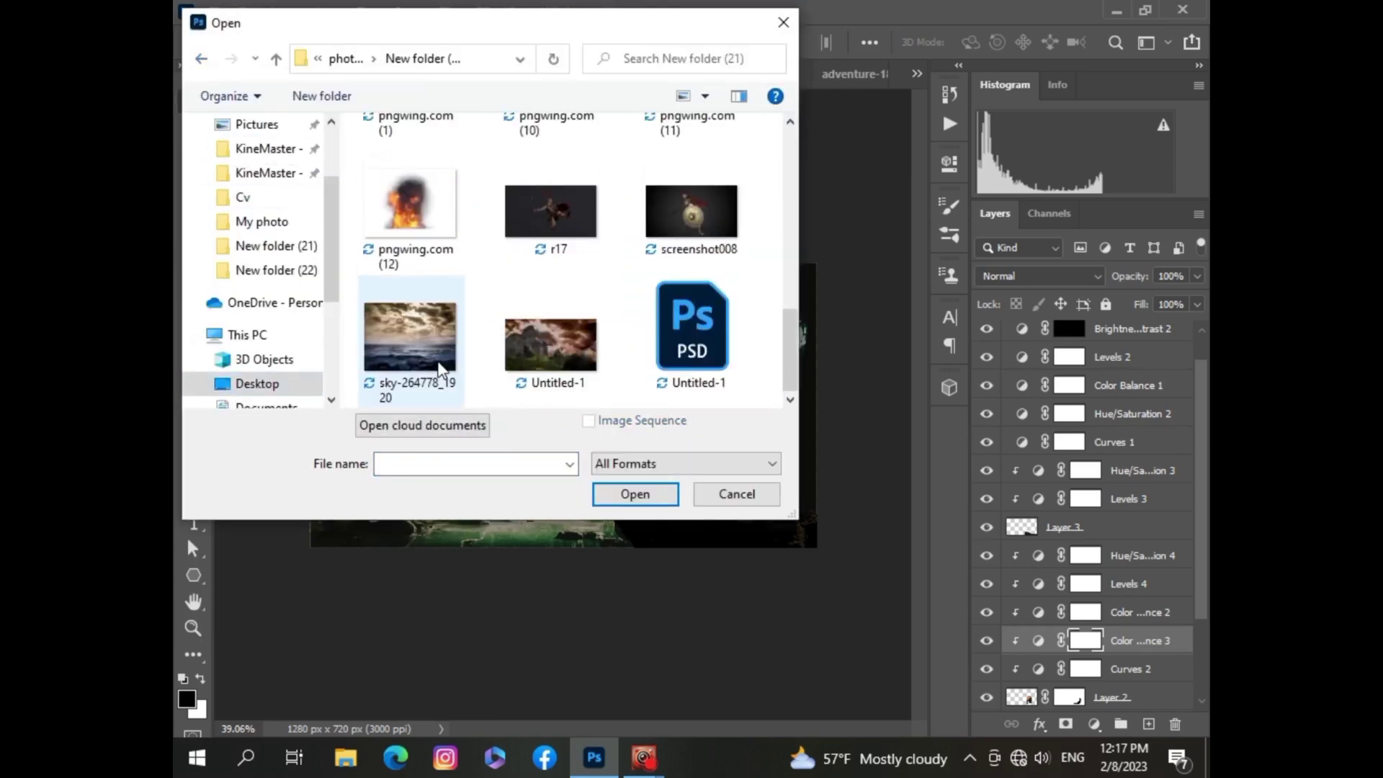
scroll(441, 367, "down", 5)
left_click(201, 59)
double_click(435, 358)
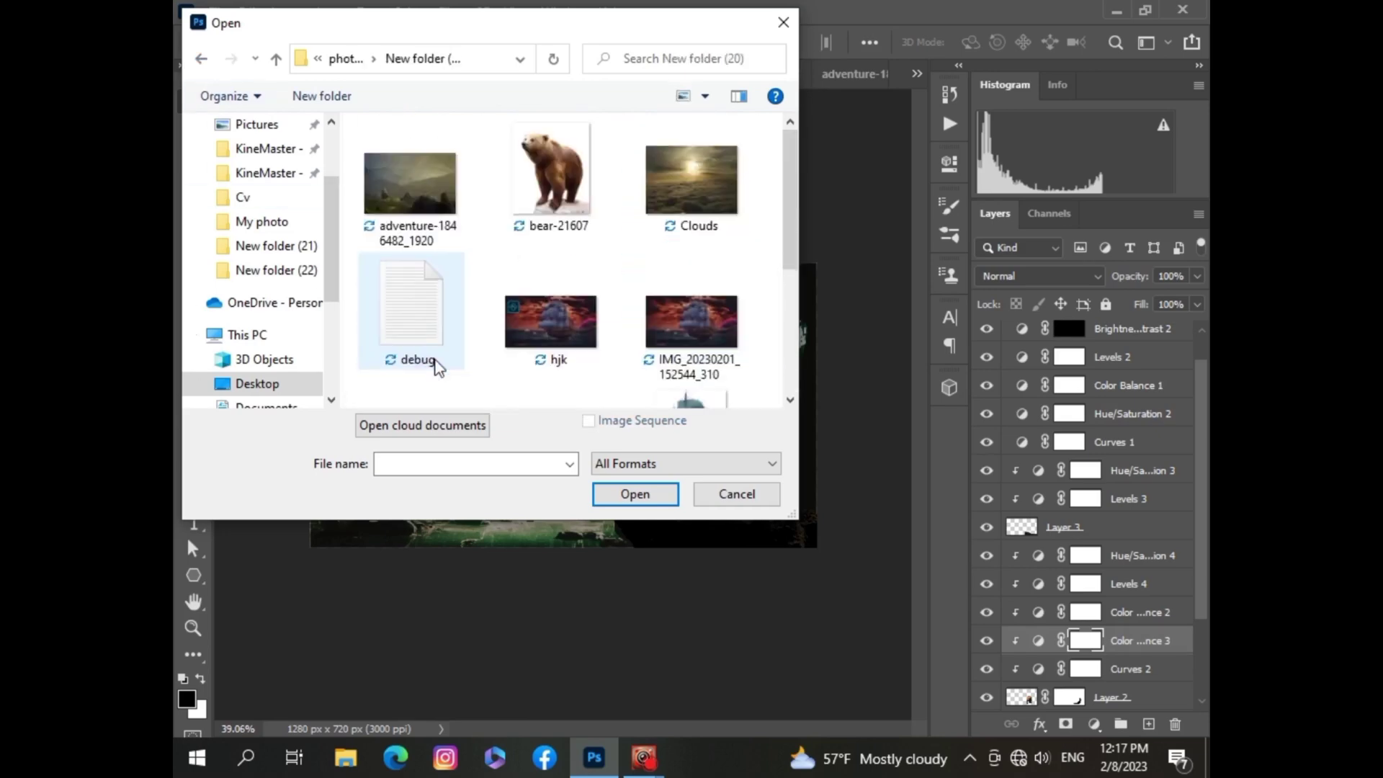
Step: Browse New folders (19) through (16) looking for the cloud photo
scroll(432, 288, "down", 3)
left_click(201, 59)
double_click(424, 336)
scroll(425, 360, "down", 2)
scroll(425, 360, "up", 3)
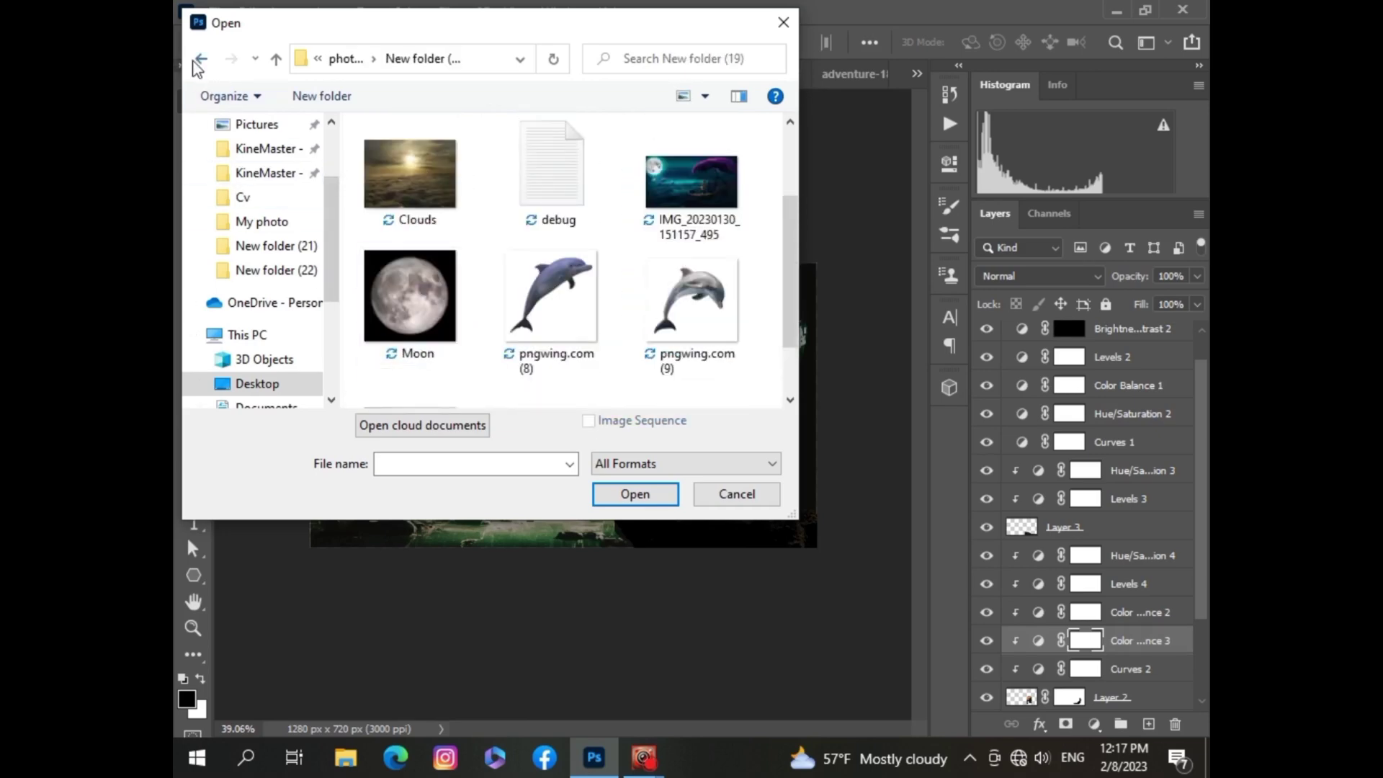
left_click(201, 59)
double_click(382, 364)
left_click(201, 58)
double_click(381, 347)
left_click(201, 58)
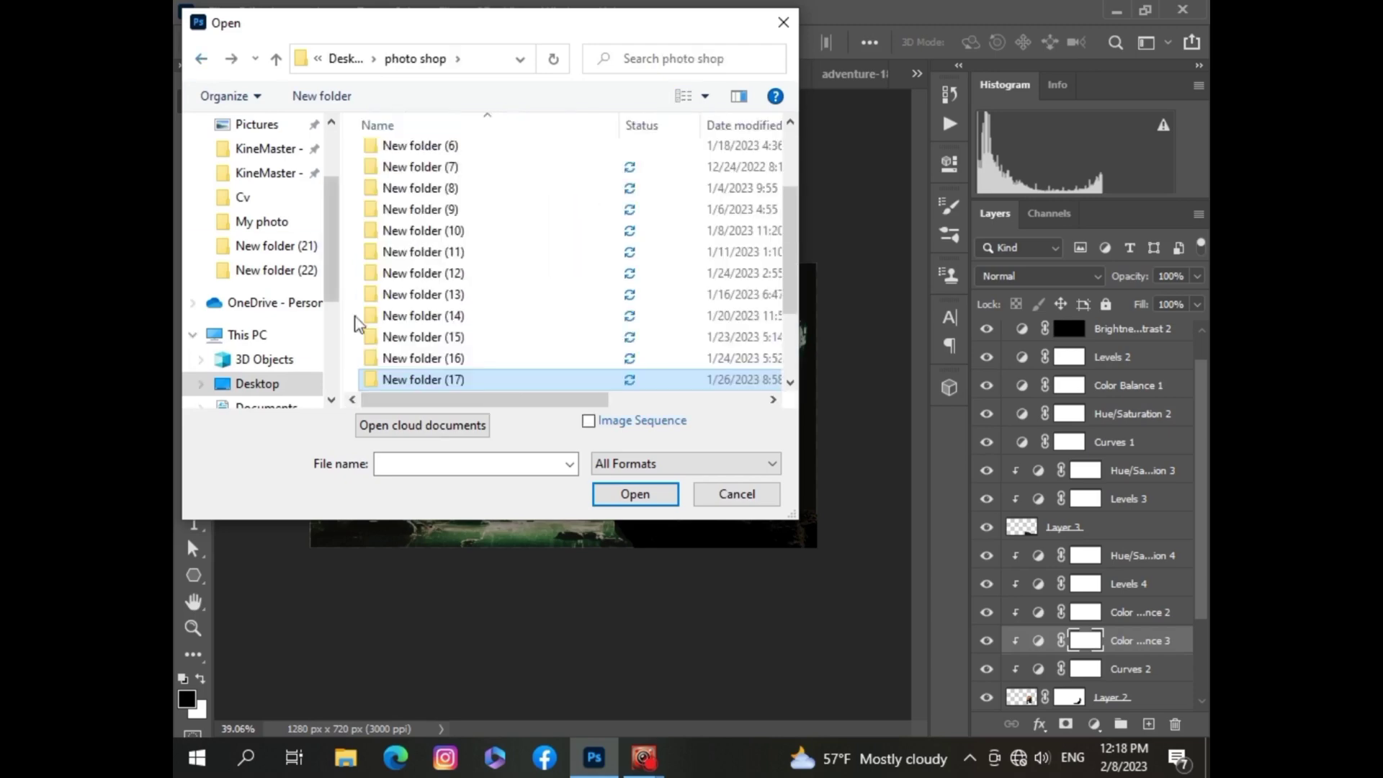
double_click(355, 317)
scroll(403, 324, "down", 3)
scroll(403, 324, "down", 2)
Step: Check New folders (15) to (12) and open the anton-poznyak cloud photo
left_click(201, 59)
double_click(425, 339)
scroll(425, 360, "down", 3)
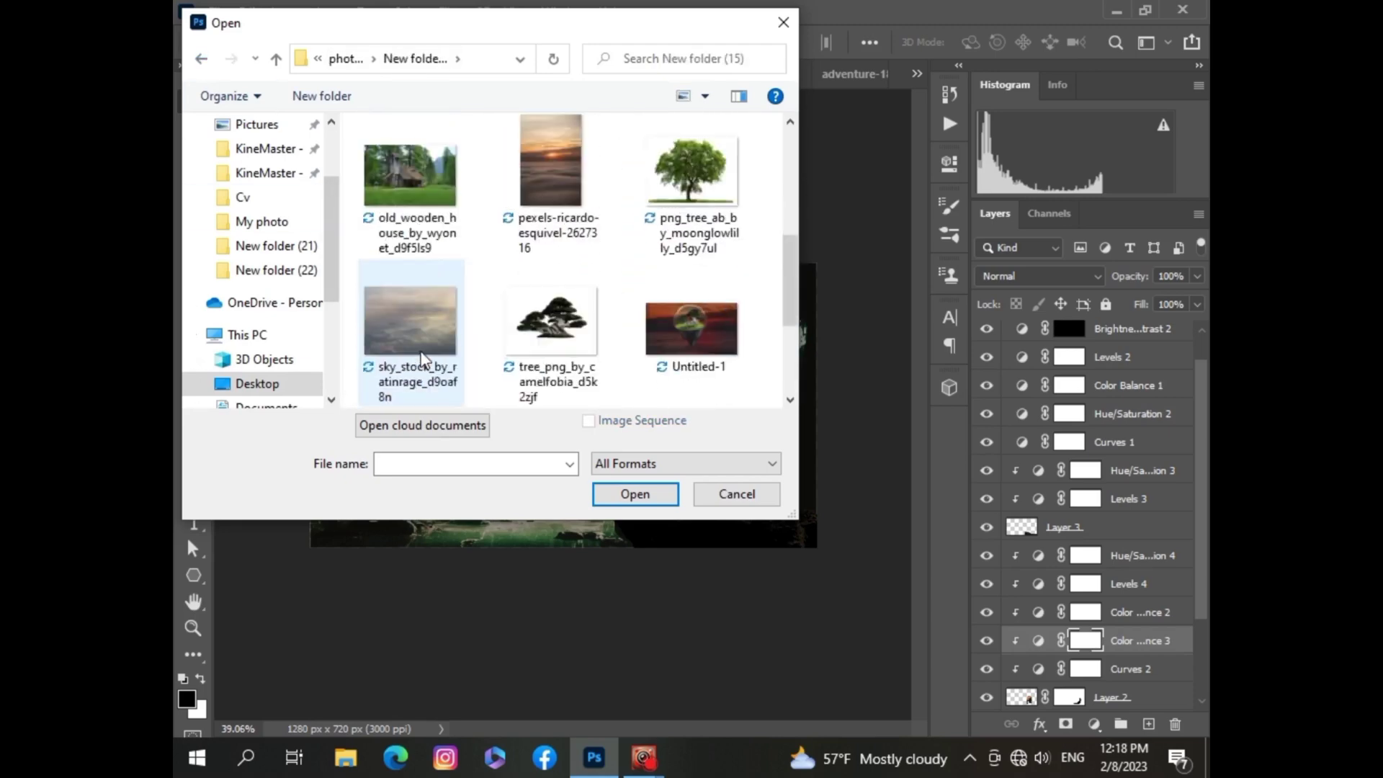
scroll(425, 360, "up", 2)
left_click(201, 58)
double_click(412, 360)
scroll(422, 364, "down", 2)
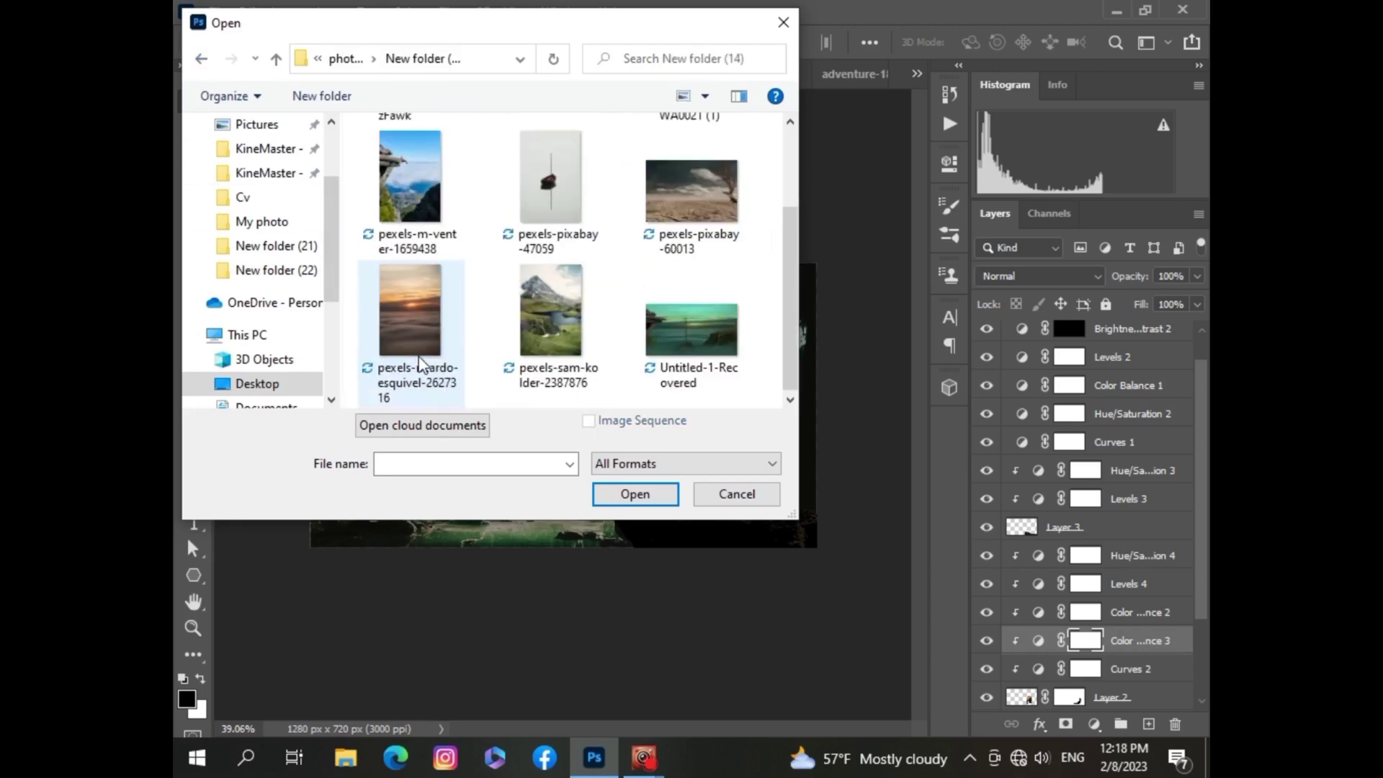
scroll(420, 363, "up", 2)
left_click(201, 58)
double_click(432, 360)
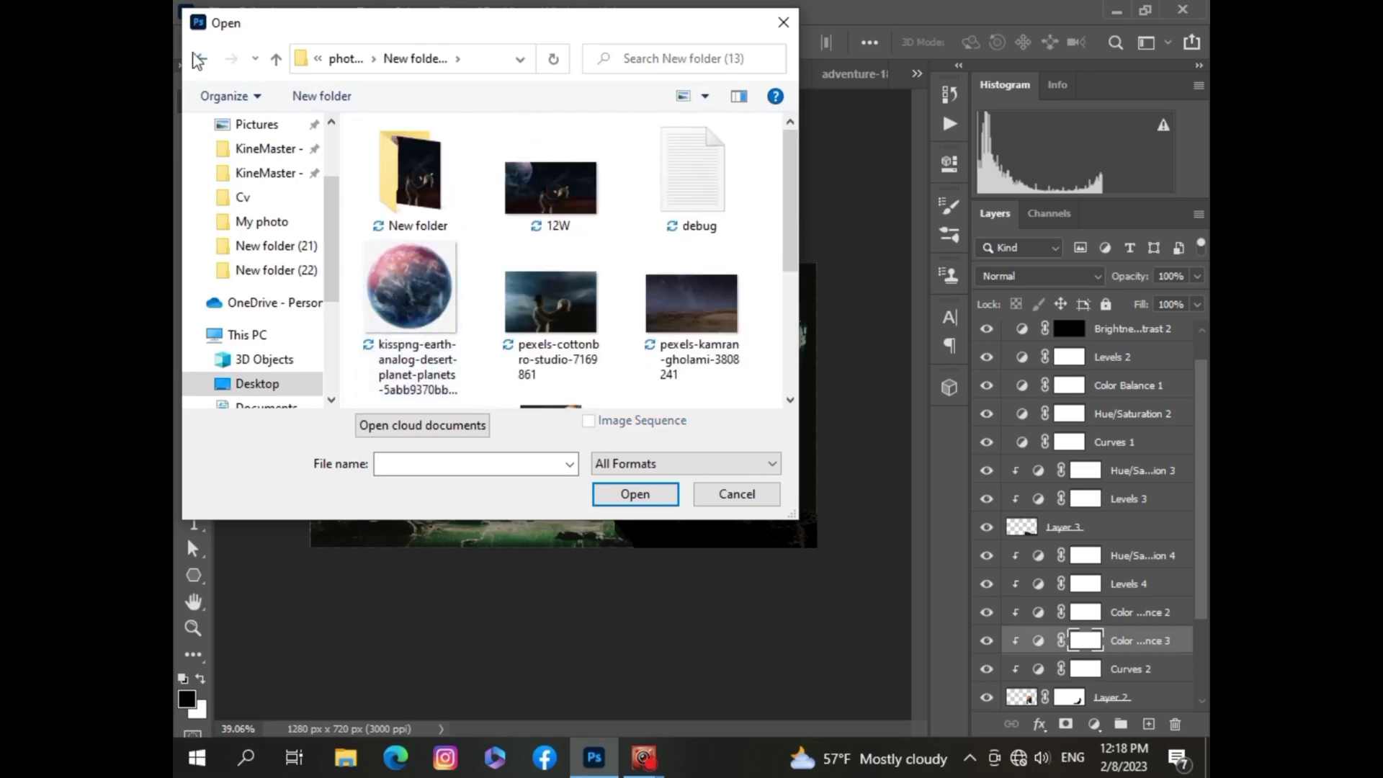
left_click(200, 59)
double_click(422, 364)
double_click(379, 279)
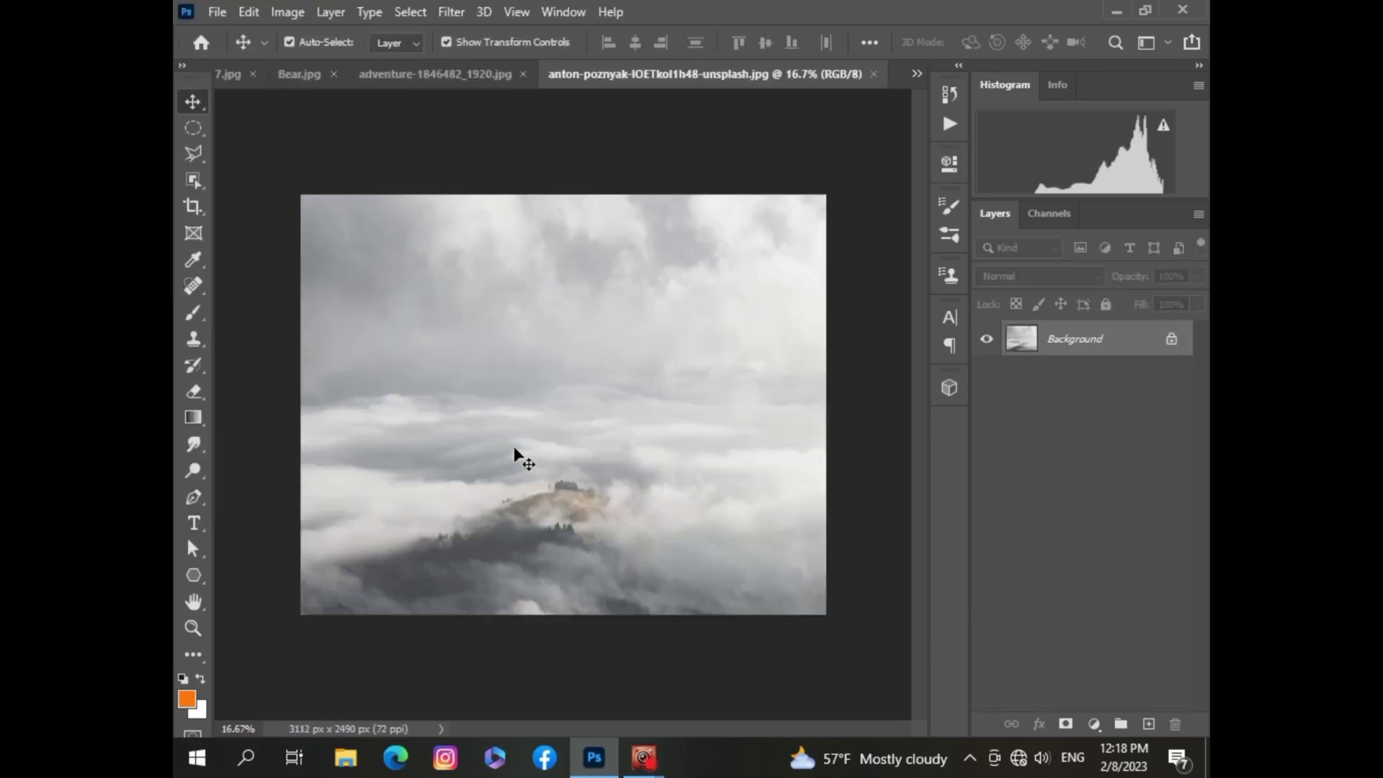
Step: Polygonal-lasso a four-cornered patch of fog at the cloud photo's lower right
left_click(193, 154)
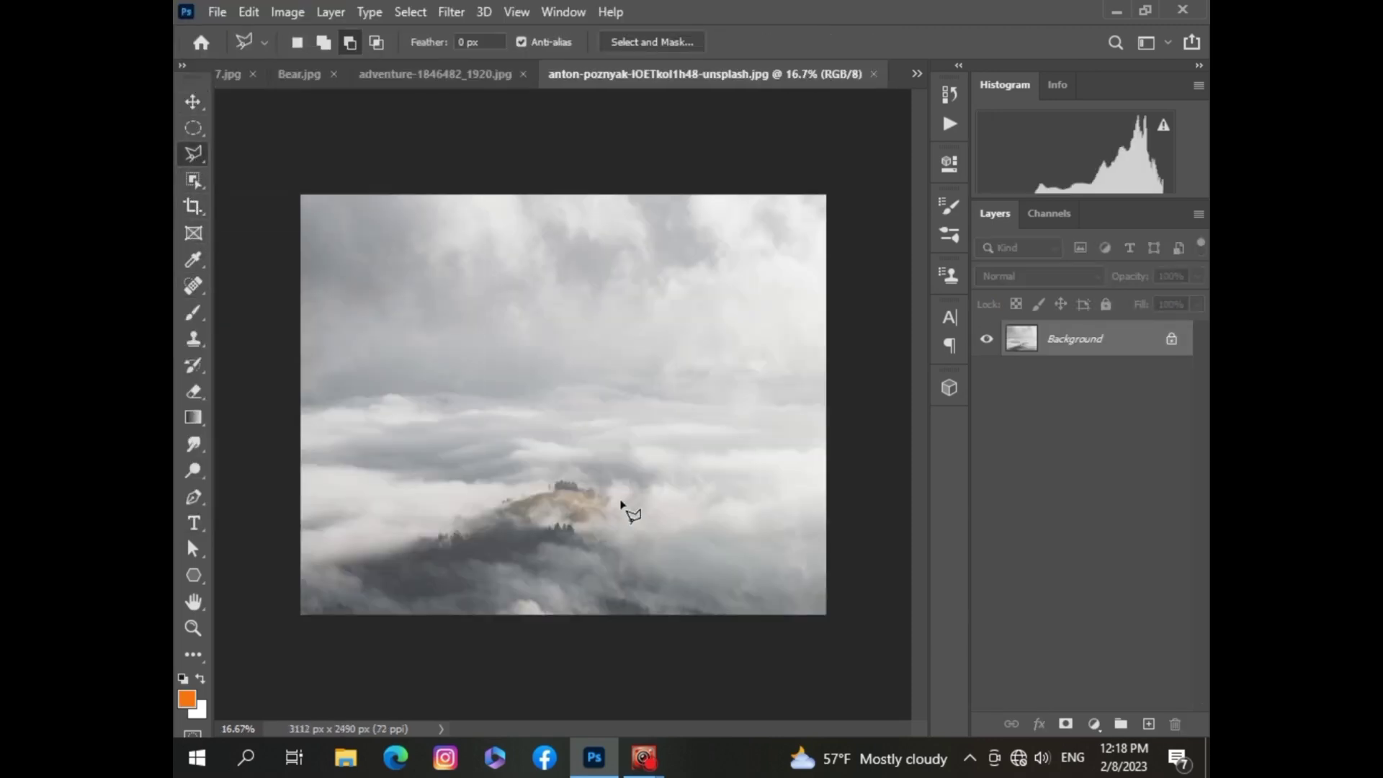
left_click(620, 497)
left_click(854, 487)
left_click(855, 648)
left_click(608, 643)
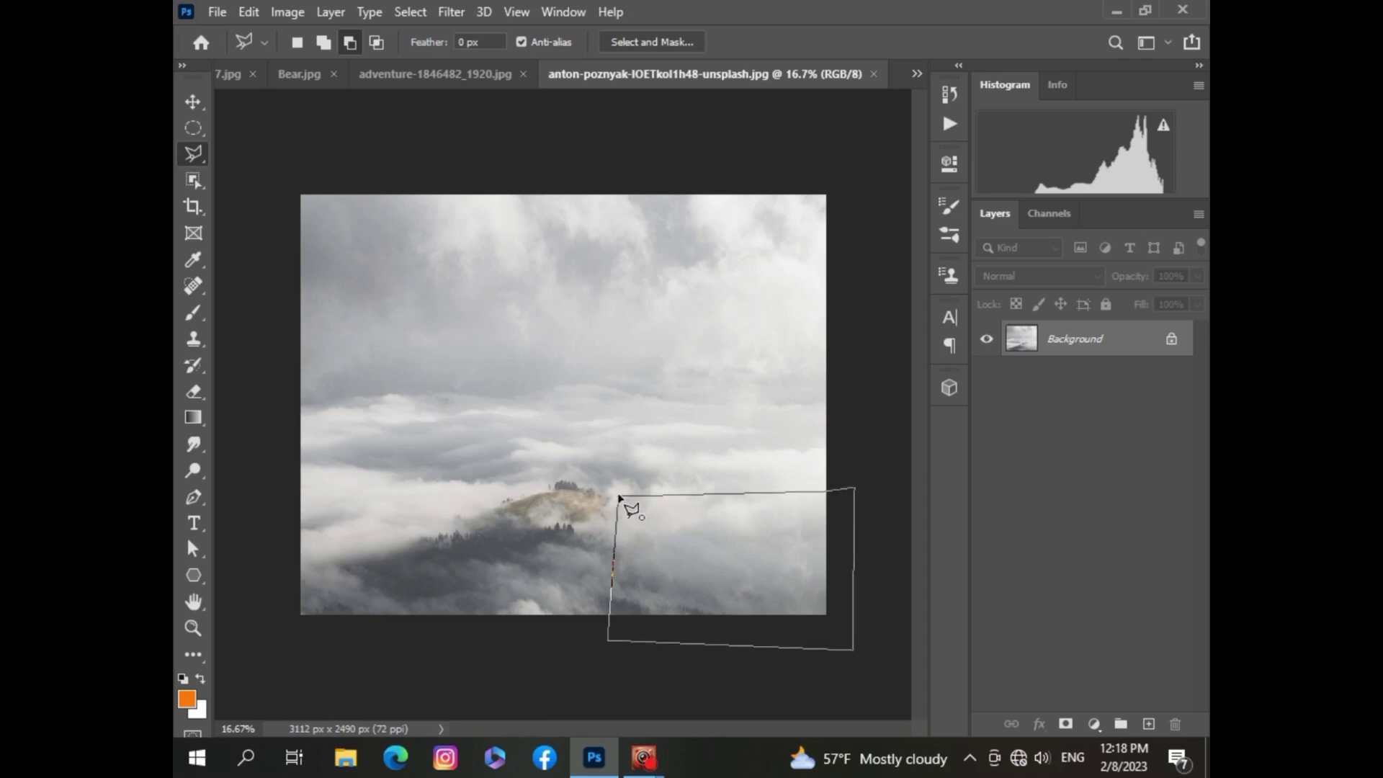
left_click(620, 497)
Step: Paste the fog patch into the Untitled-1 bear composite
left_click(916, 73)
left_click(767, 173)
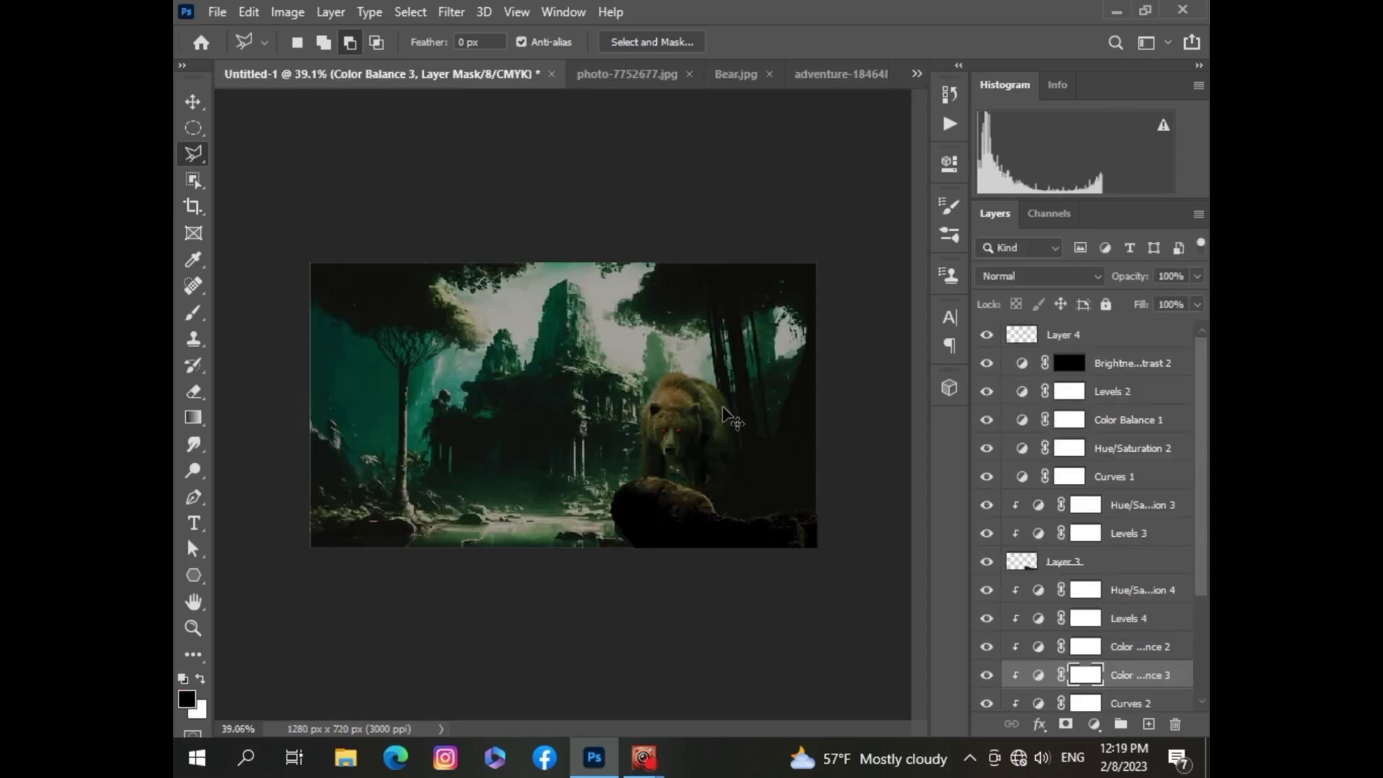
key("ctrl+v")
Step: Shrink the pasted fog and move its layer just below Layer 4
key("v")
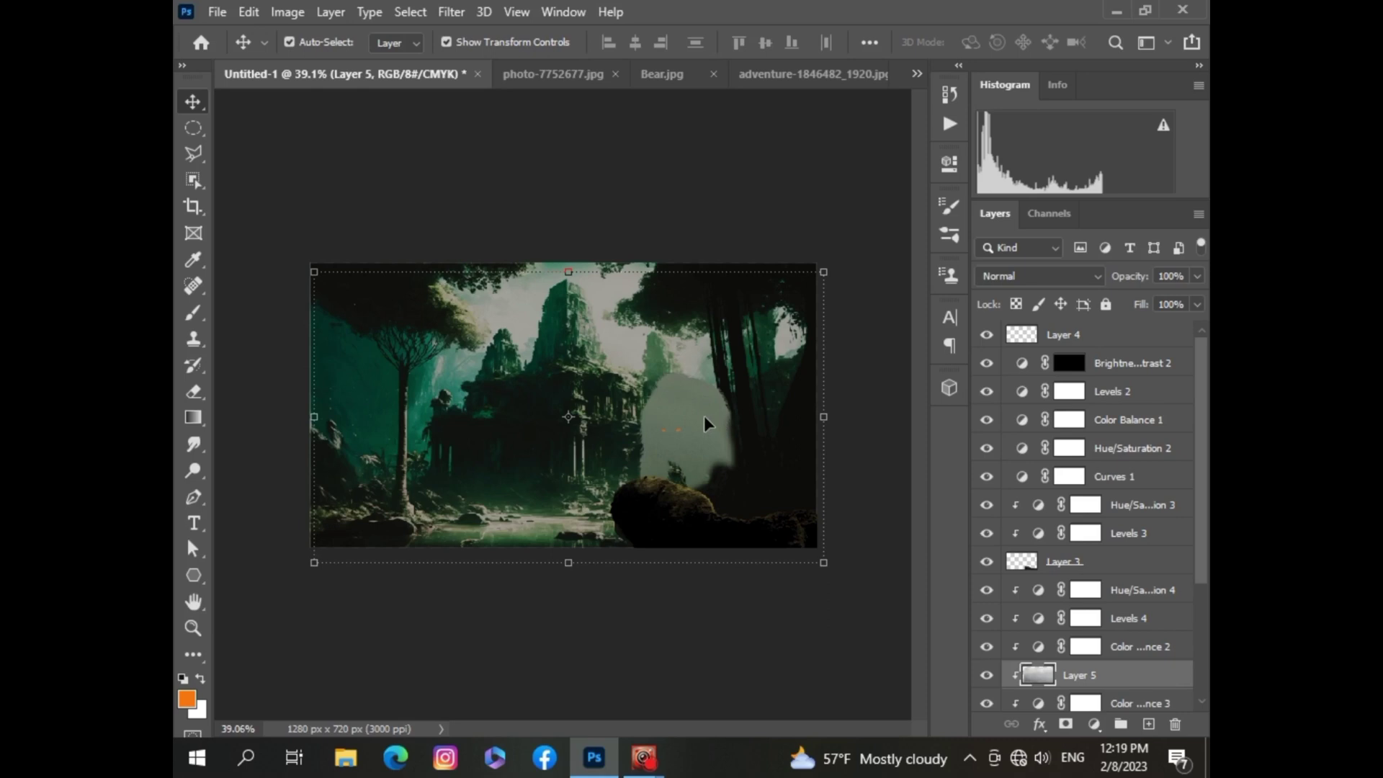
left_click_drag(314, 271, 549, 401)
left_click_drag(824, 562, 677, 419)
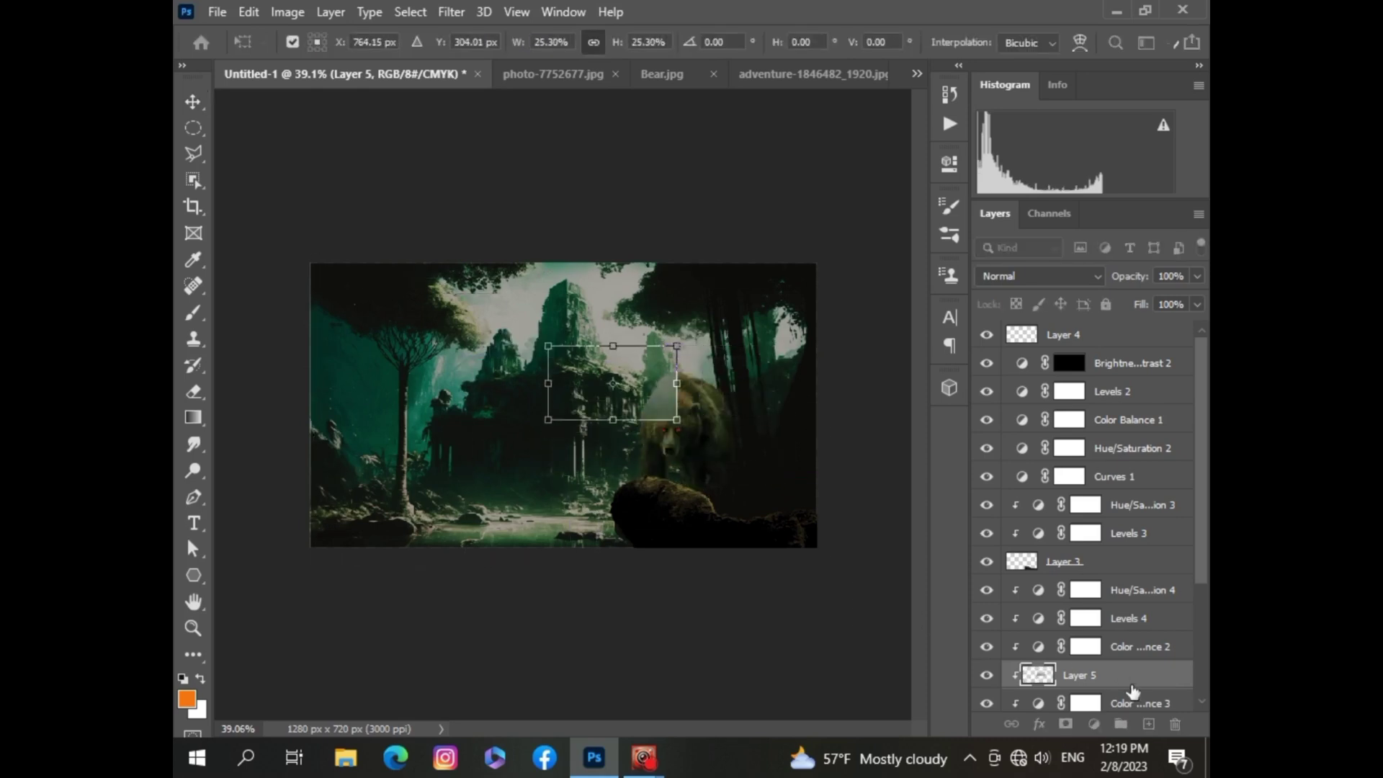
key("Return")
mouse_move(1132, 690)
left_mouse_down()
mouse_move(1142, 413)
mouse_move(1095, 354)
left_mouse_up()
mouse_move(612, 382)
left_mouse_down()
mouse_move(684, 409)
mouse_move(623, 385)
left_mouse_up()
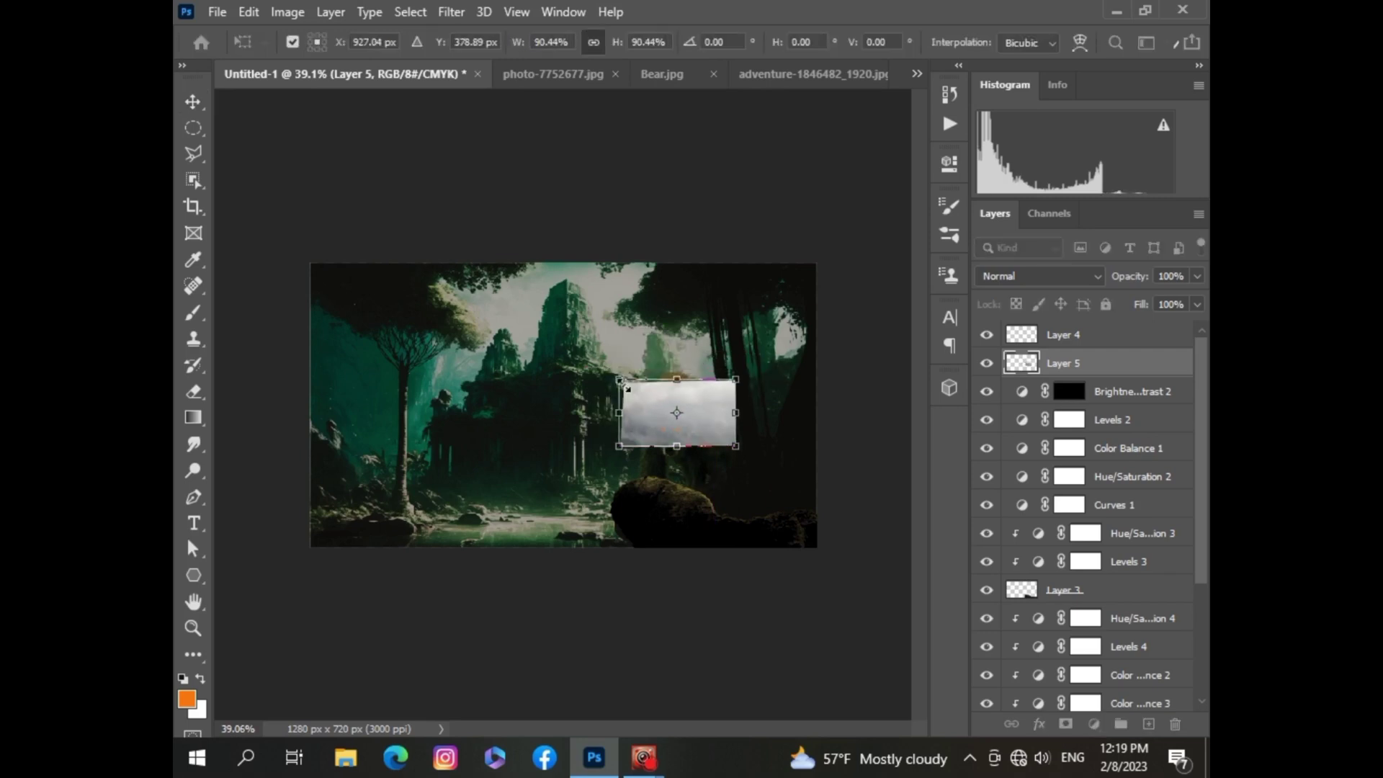
Step: Stretch the fog across the canvas to the top, left and right edges, lowering its opacity
left_click_drag(676, 446, 677, 476)
left_click_drag(1196, 276, 1147, 317)
left_click_drag(676, 475, 673, 487)
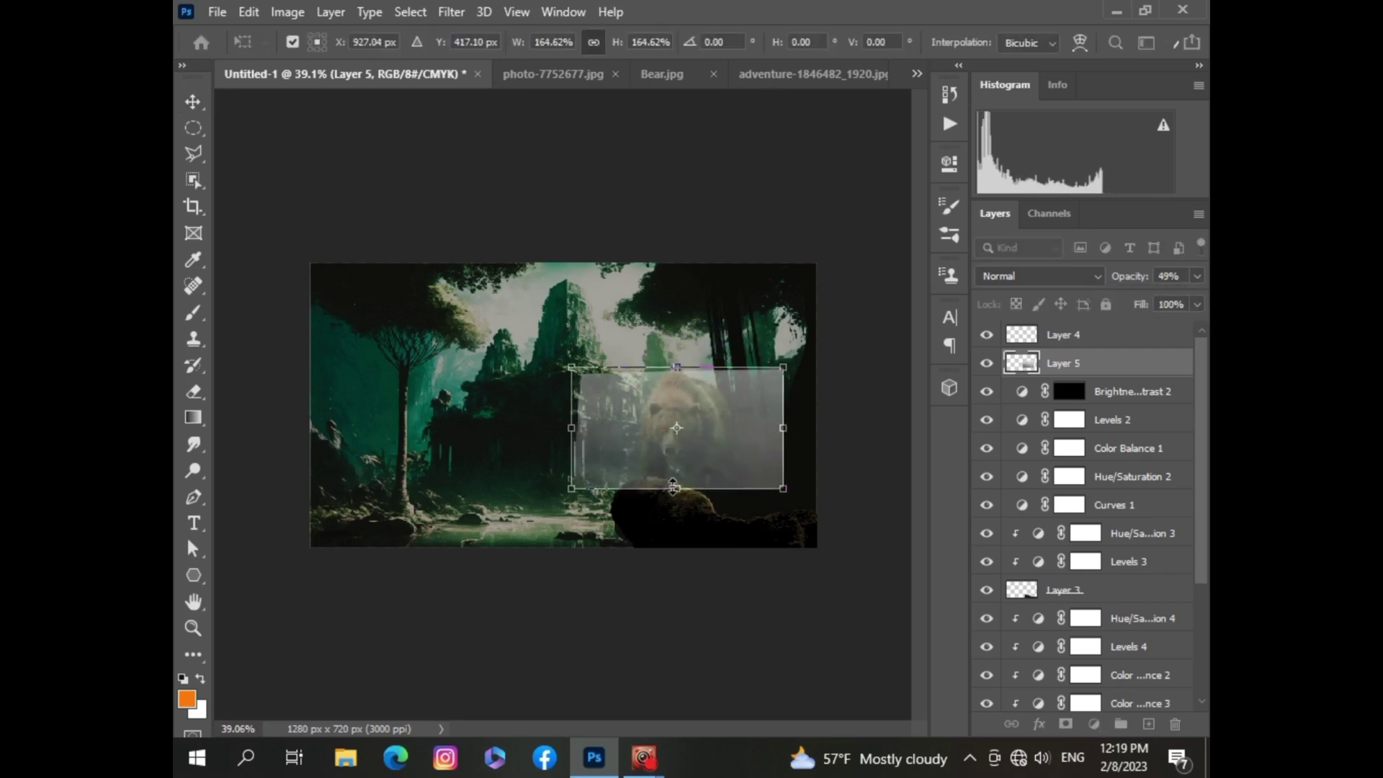
left_click_drag(787, 428, 818, 427)
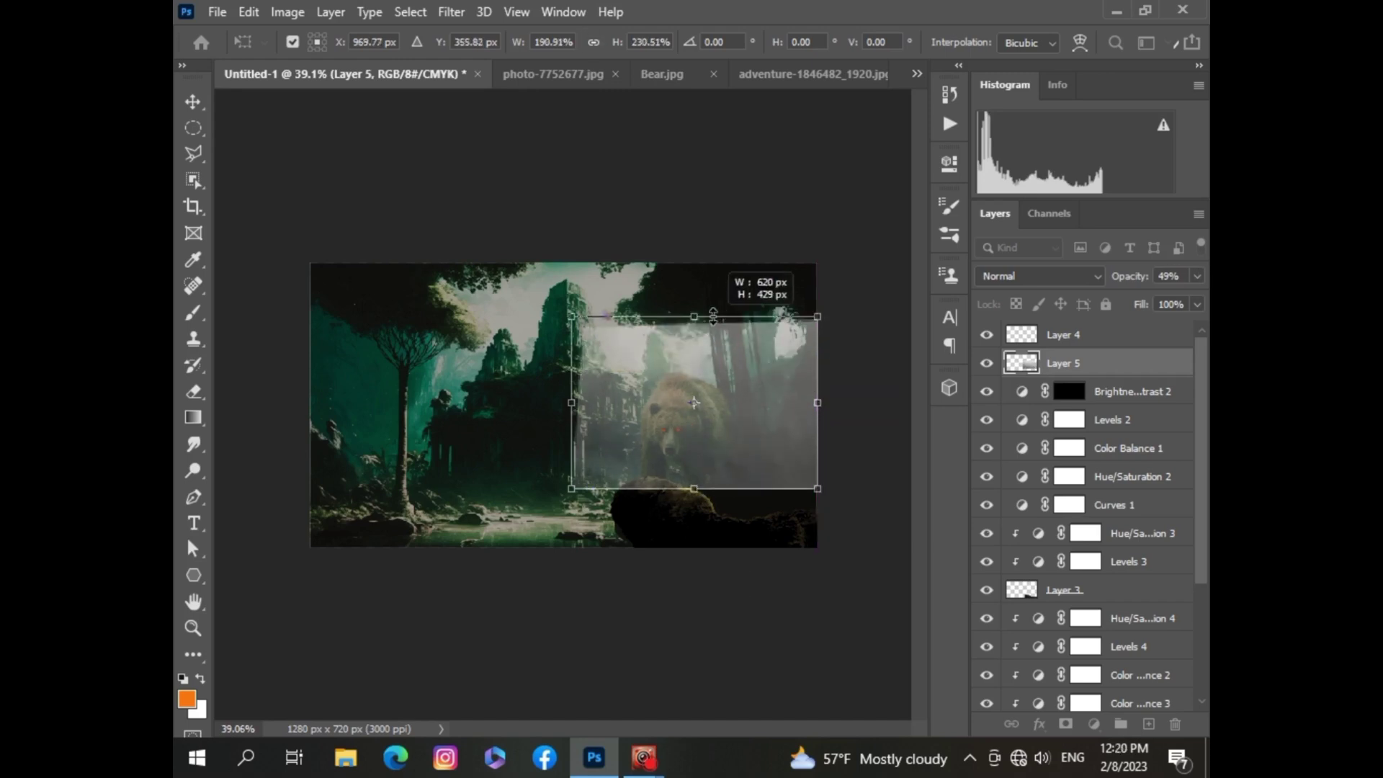
left_click_drag(677, 367, 693, 263)
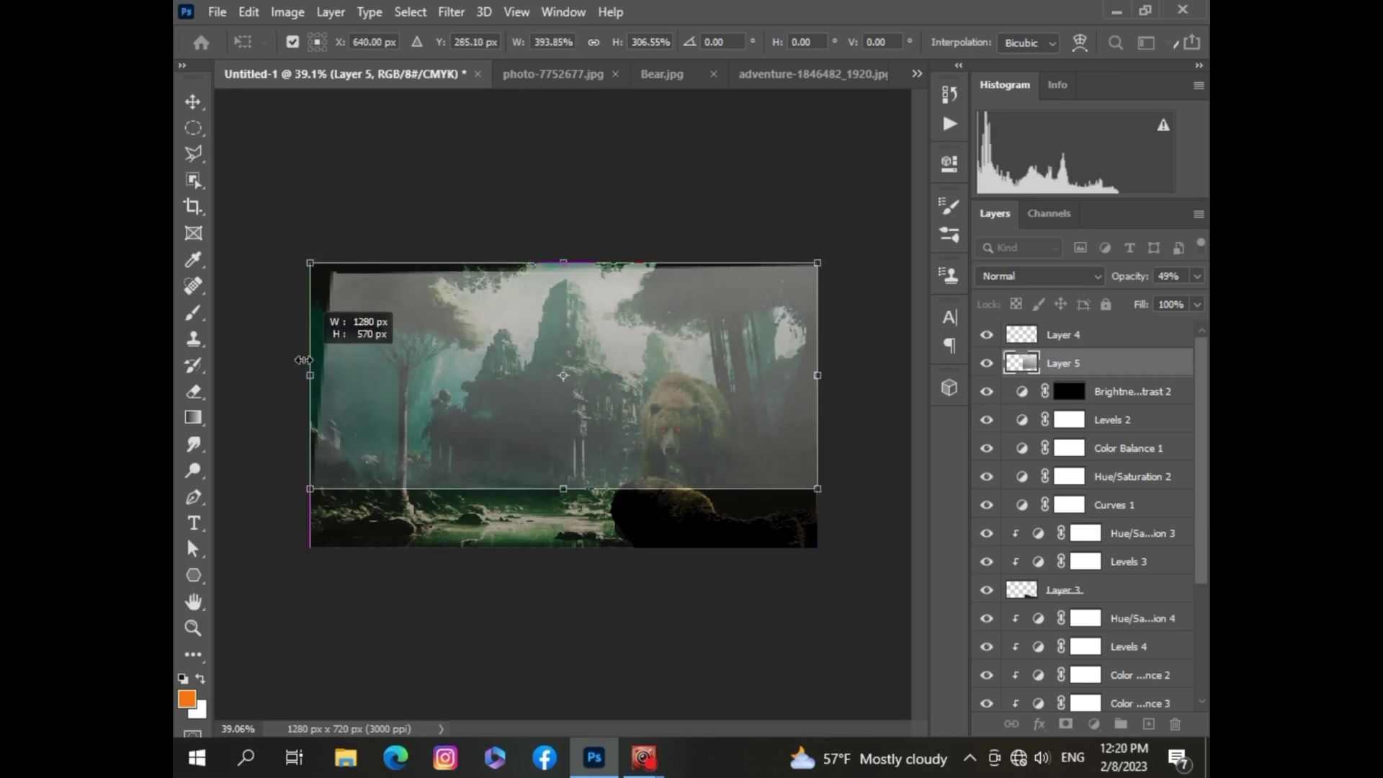
left_click_drag(564, 371, 254, 375)
key("Return")
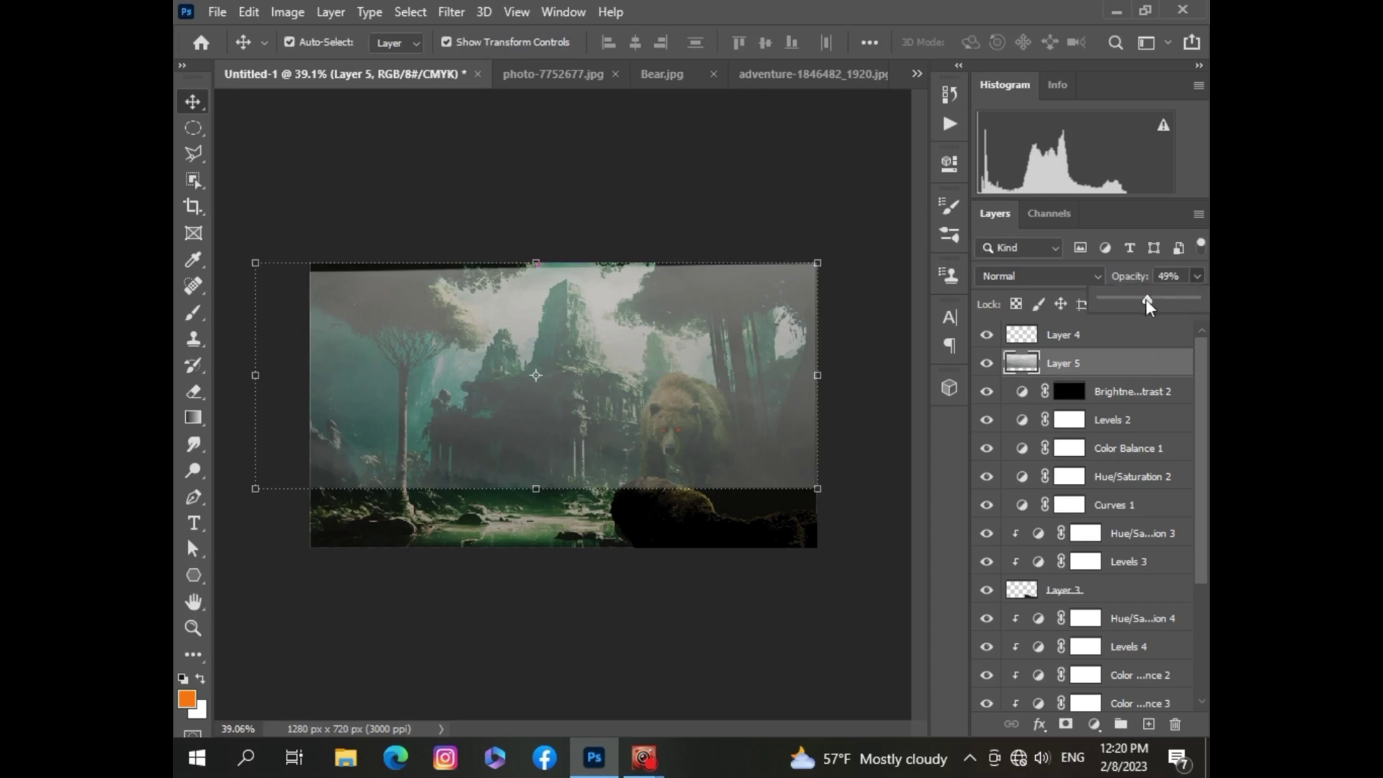
Step: Fade the fog to 12% opacity and extend it further down the scene
left_click_drag(1145, 301, 1113, 305)
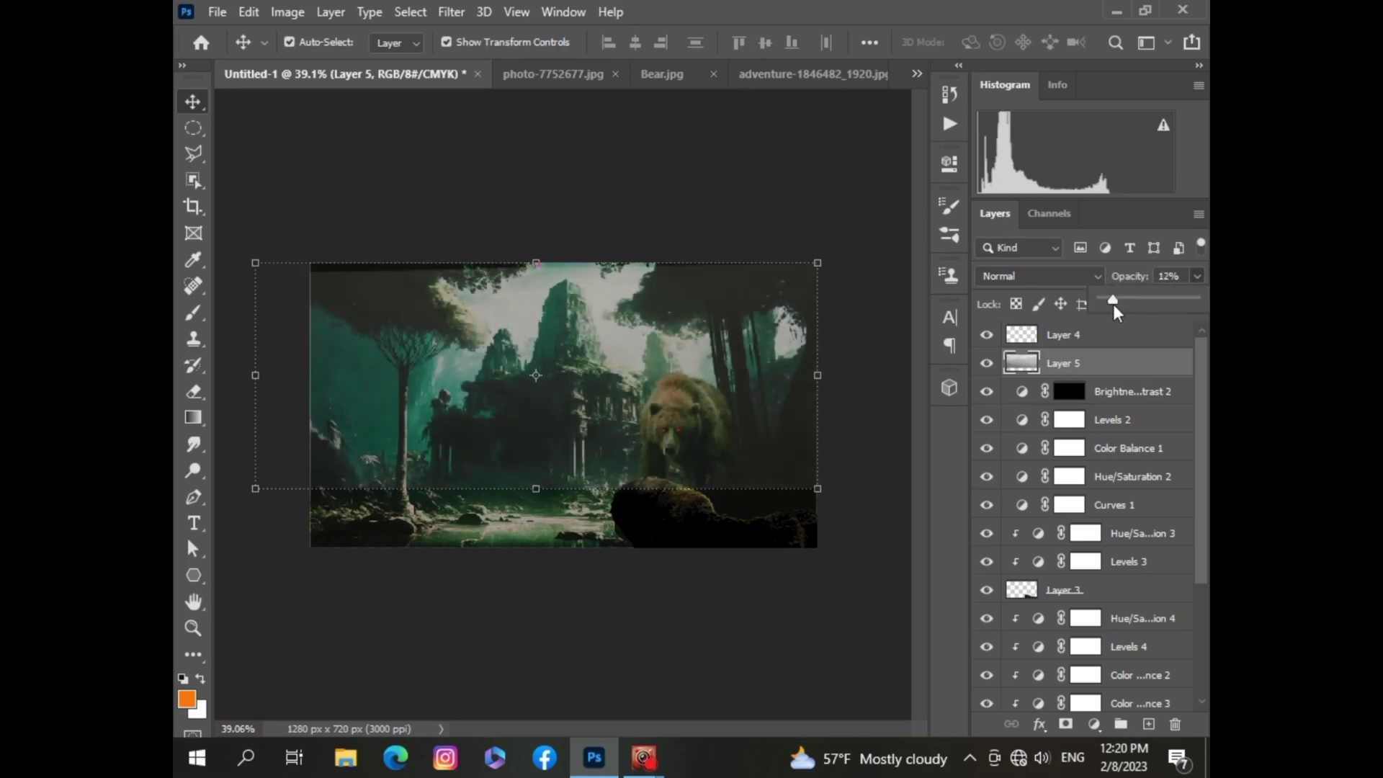
left_click_drag(536, 488, 535, 575)
key("Return")
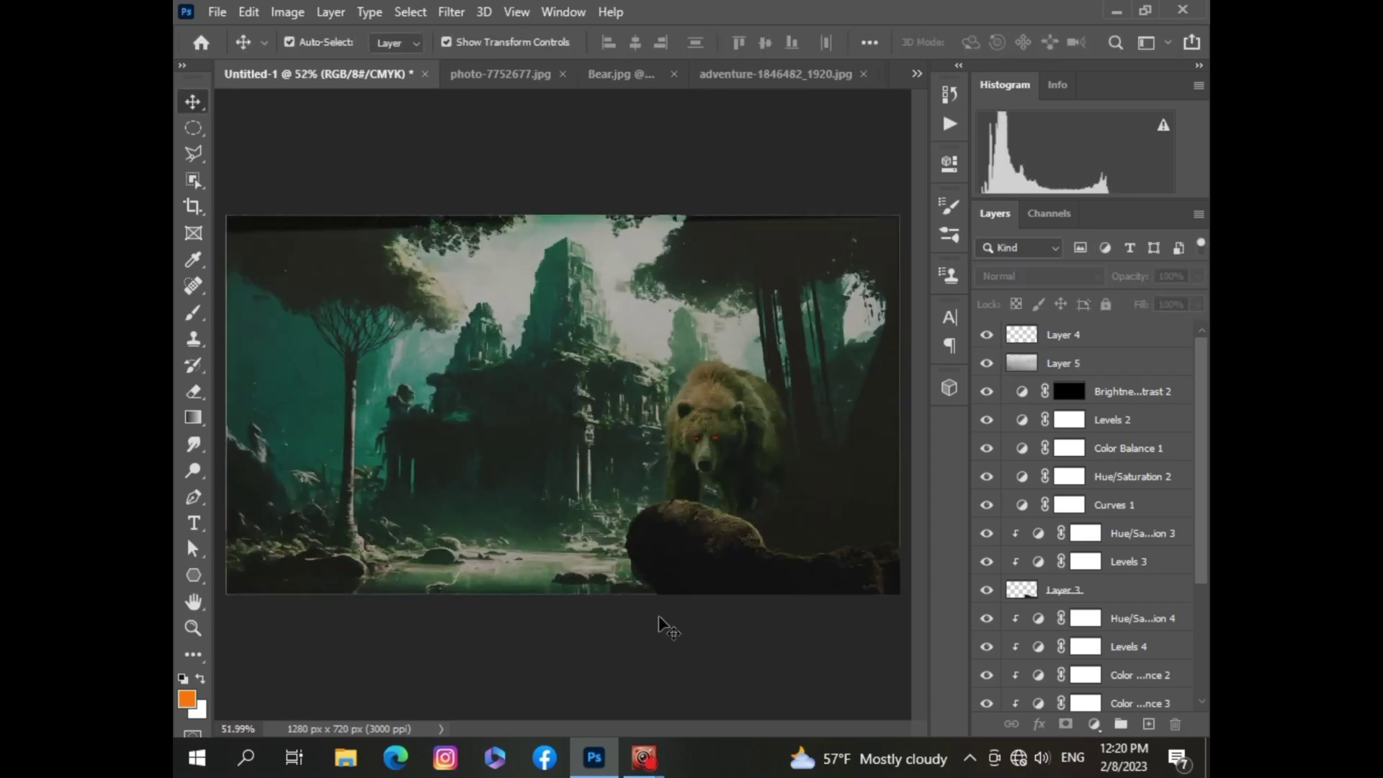
left_click(658, 622)
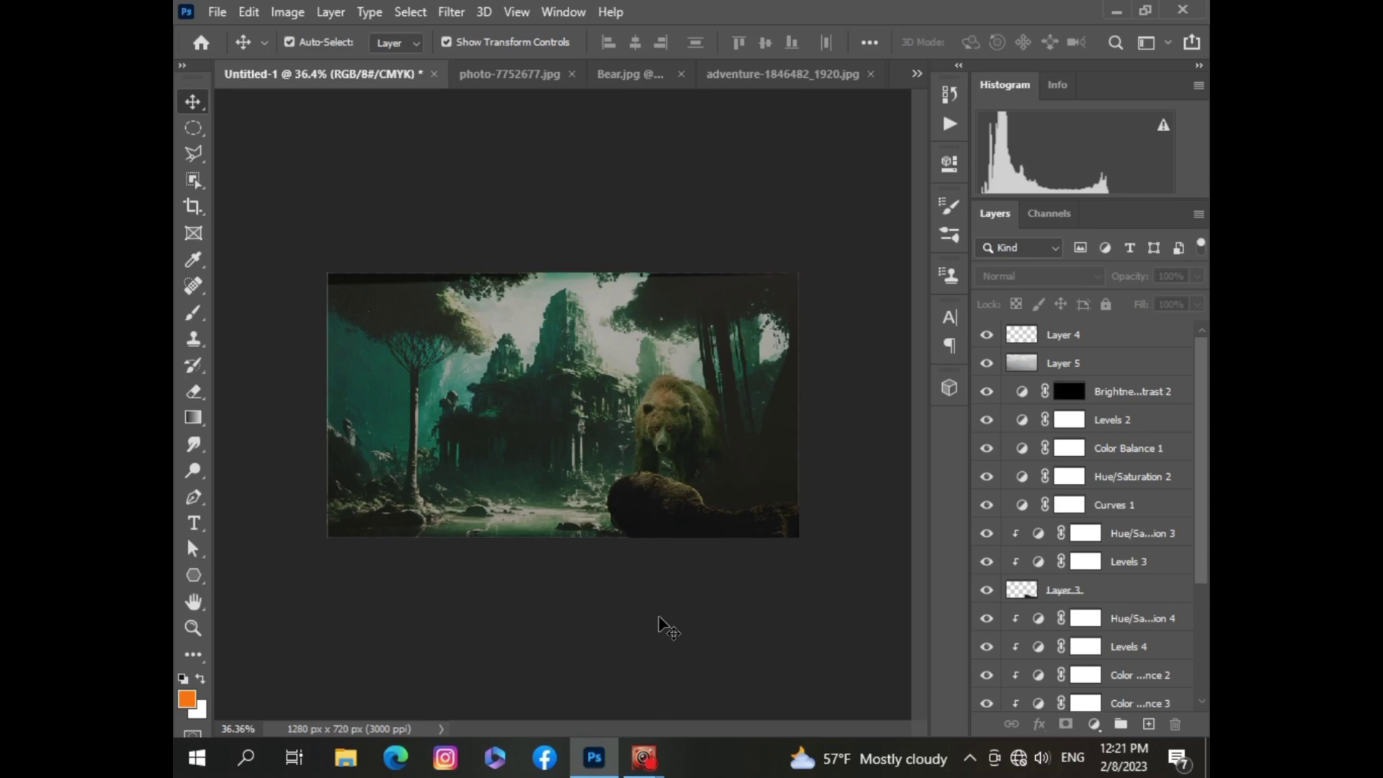
Step: Open Hunter.jpg from the photo shop folder
left_click(216, 12)
left_click(237, 50)
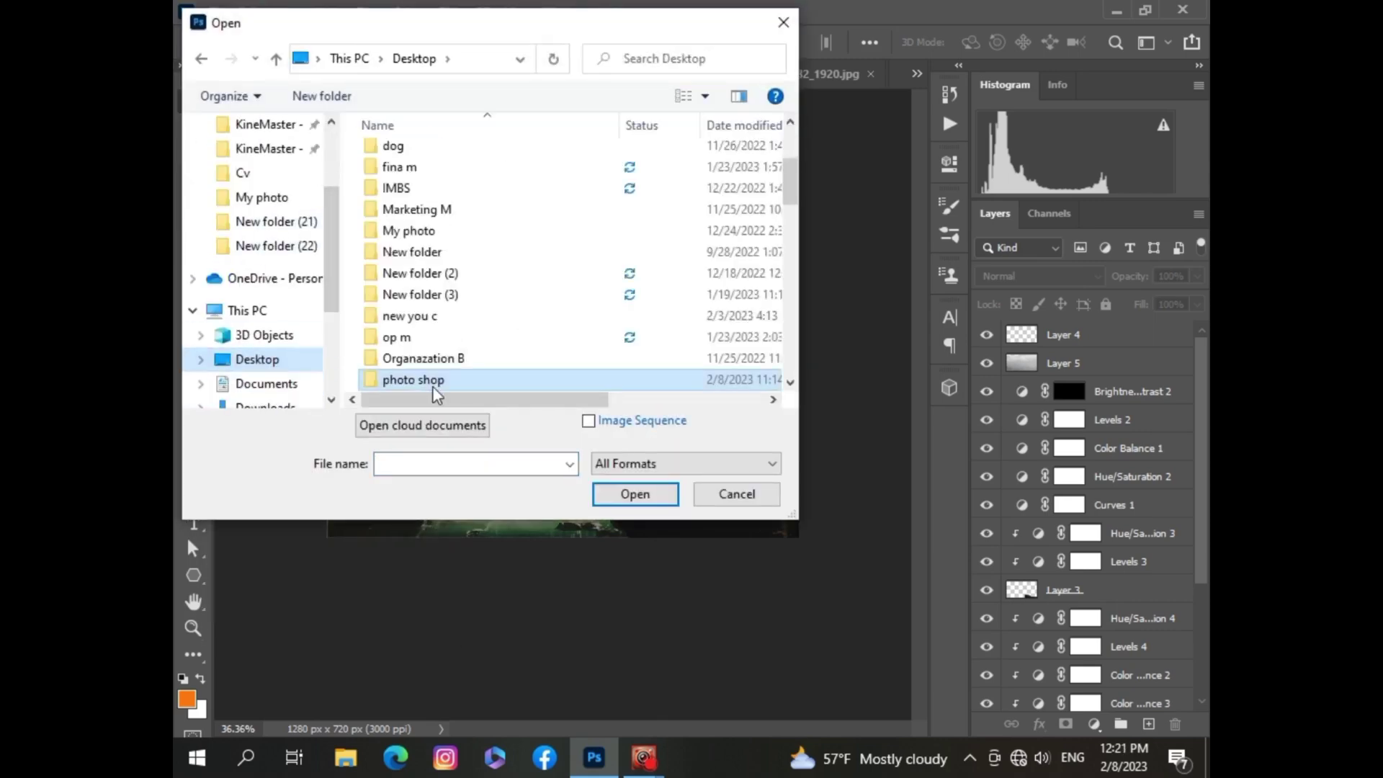
double_click(412, 380)
left_click(716, 180)
left_click(634, 494)
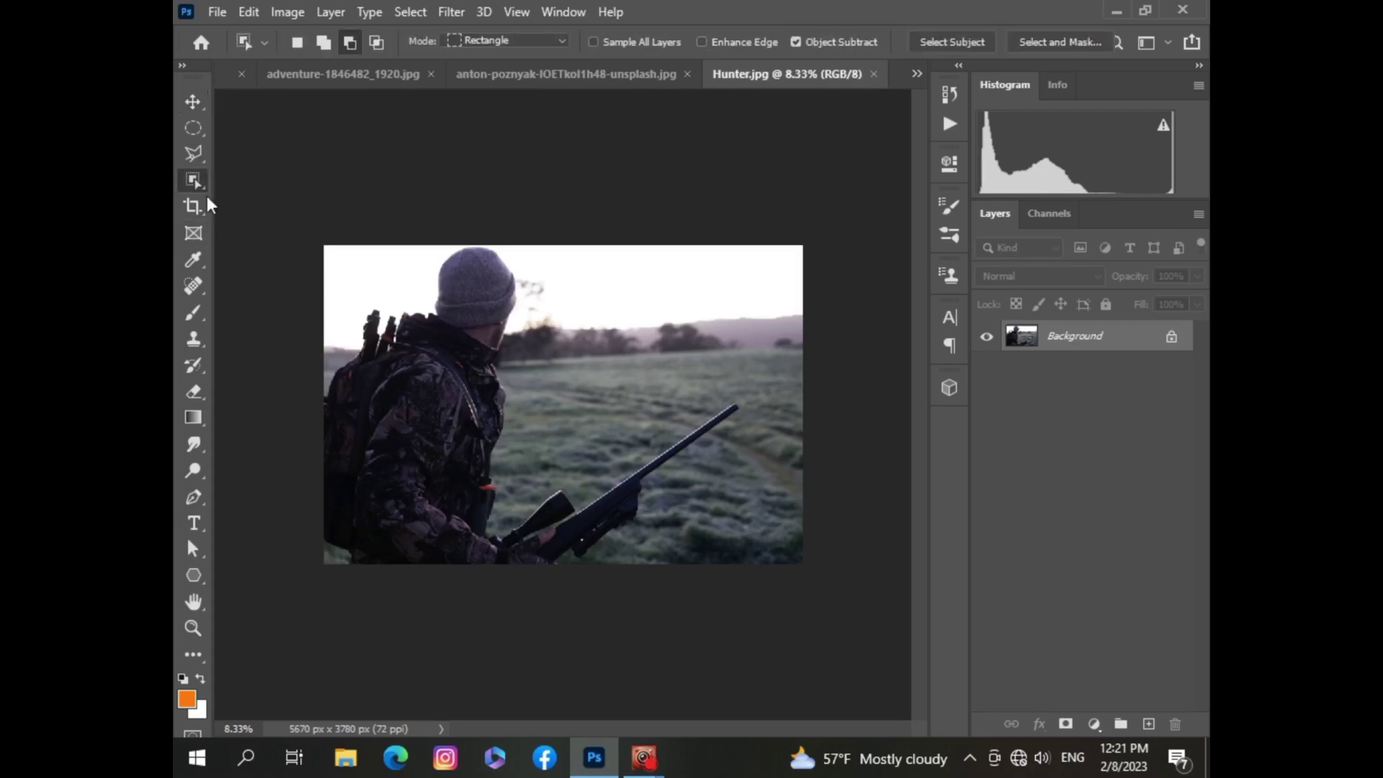
Step: Box-select around the hunter, then switch to the Quick Selection tool
left_click_drag(330, 258, 762, 566)
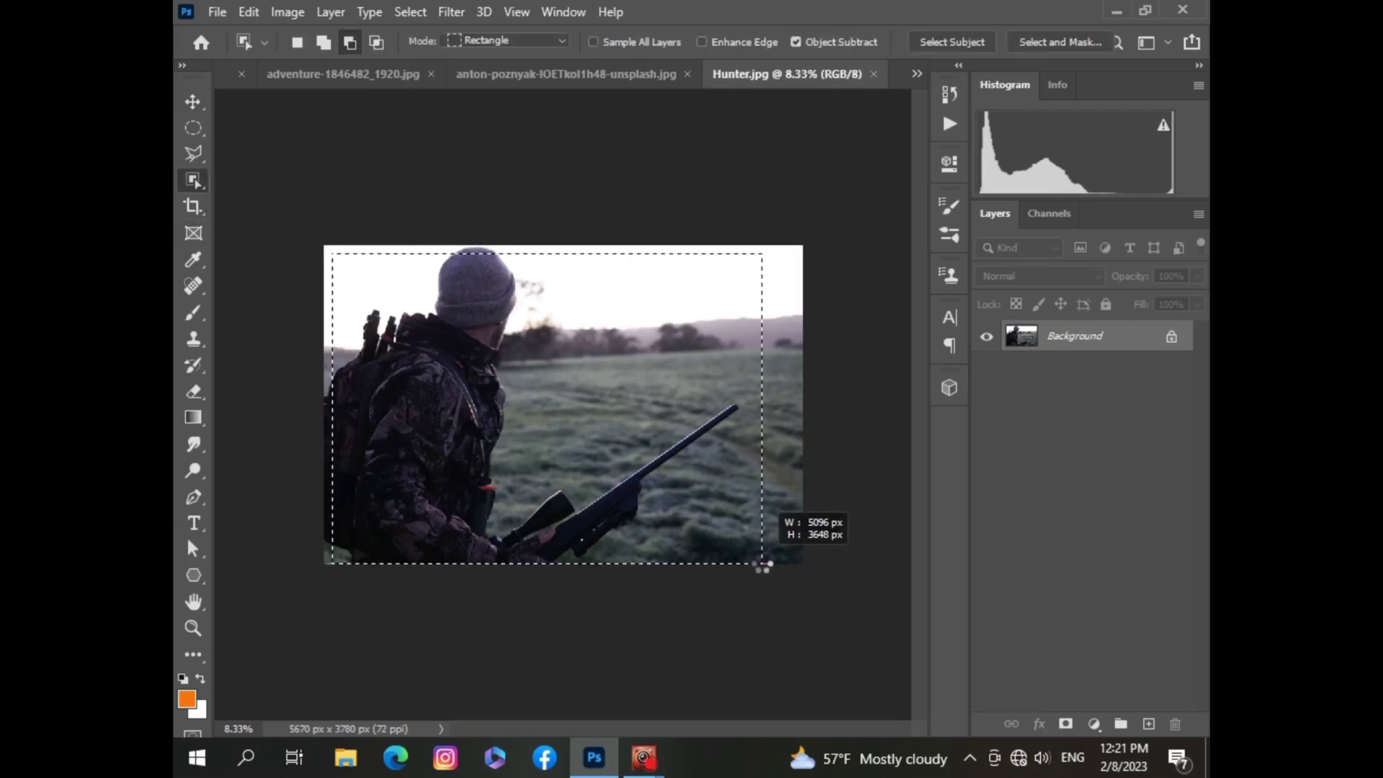
scroll(665, 607, "up", 3)
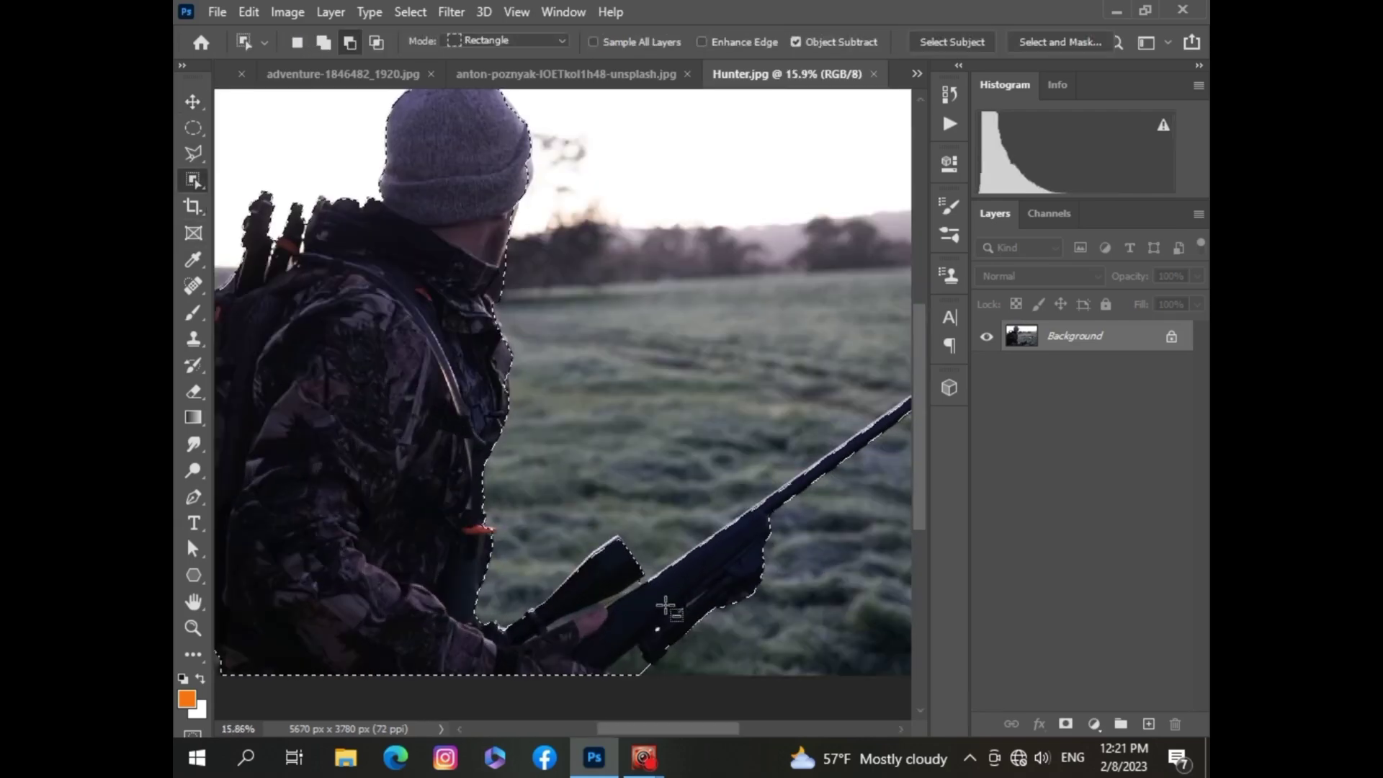
scroll(665, 607, "down", 2)
scroll(649, 605, "up", 3)
right_click(193, 180)
left_click(295, 198)
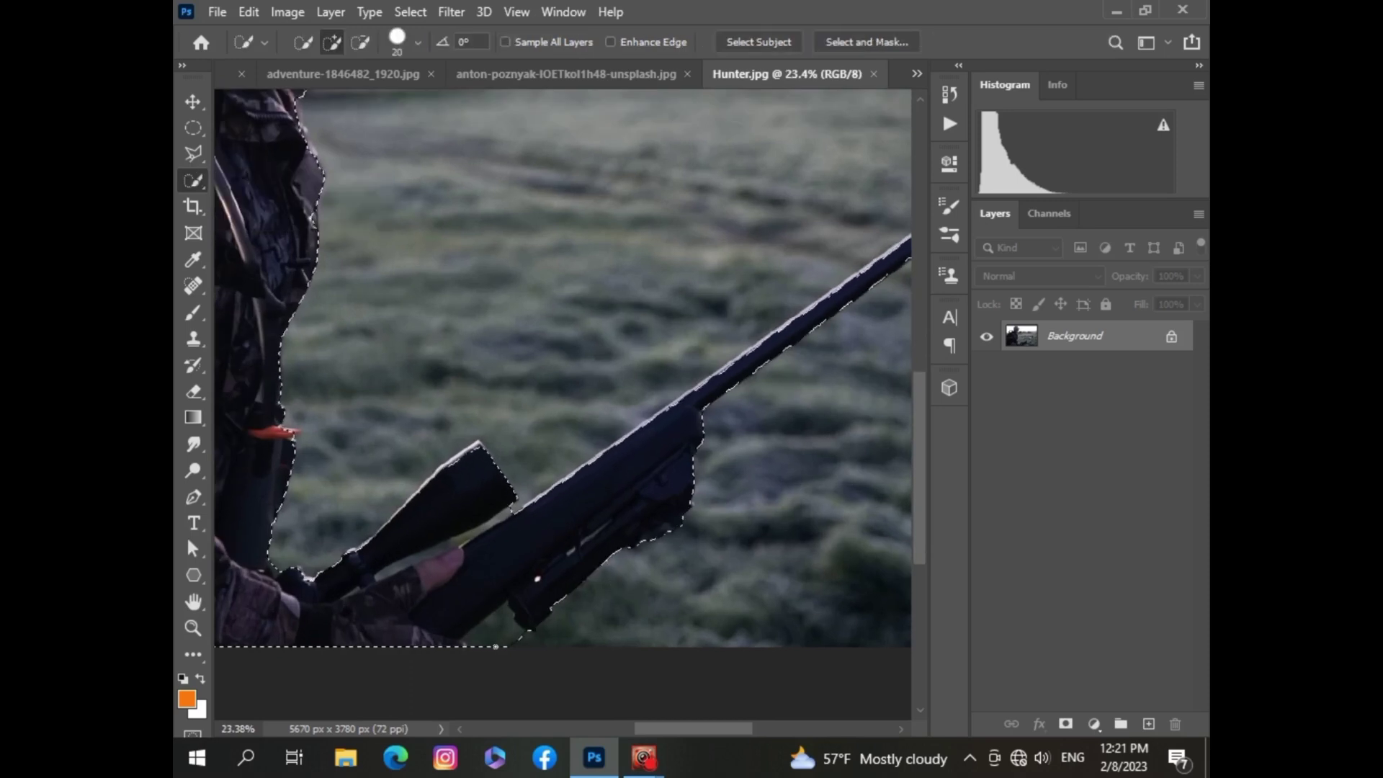
Step: Refine the selection around the hunter's hand and hat, then fit the image with Ctrl+0
scroll(821, 622, "up", 2)
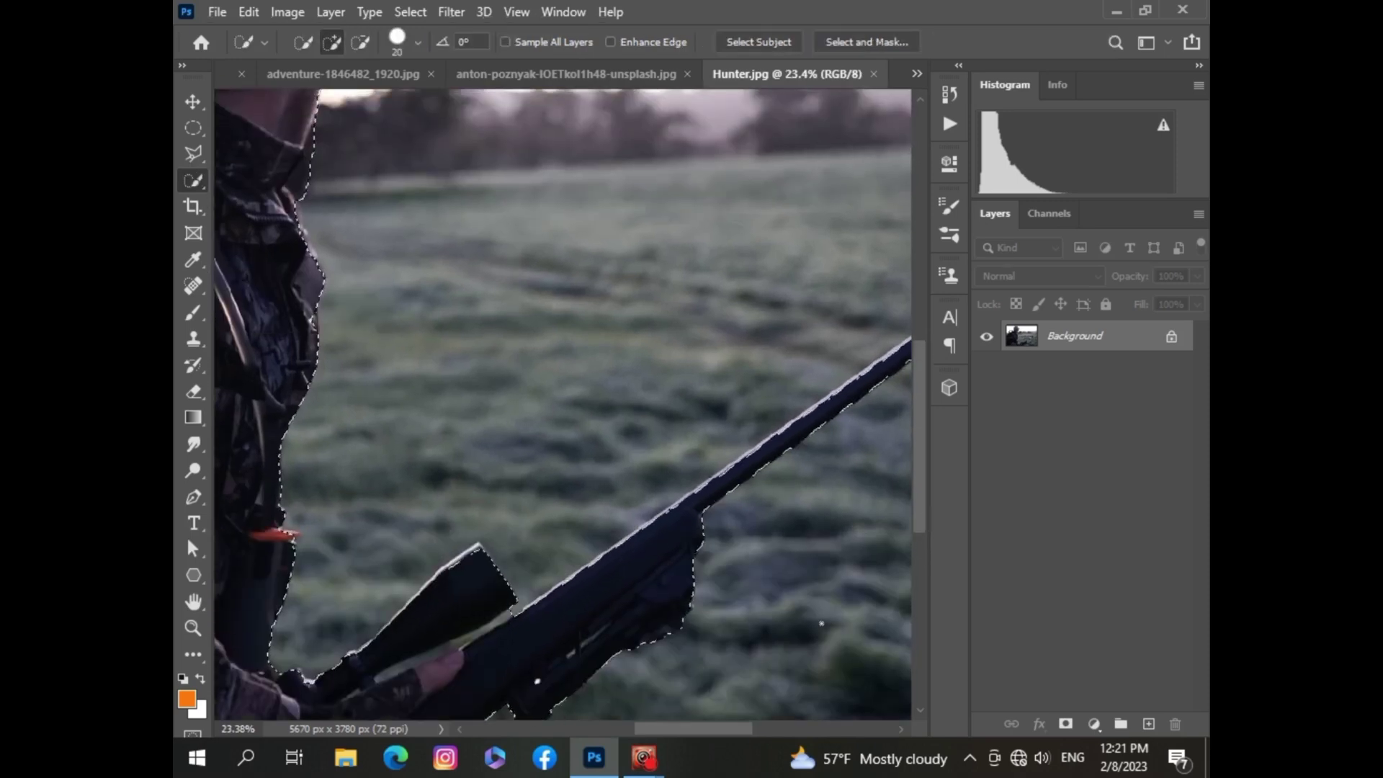
scroll(821, 622, "right", 3)
key("alt")
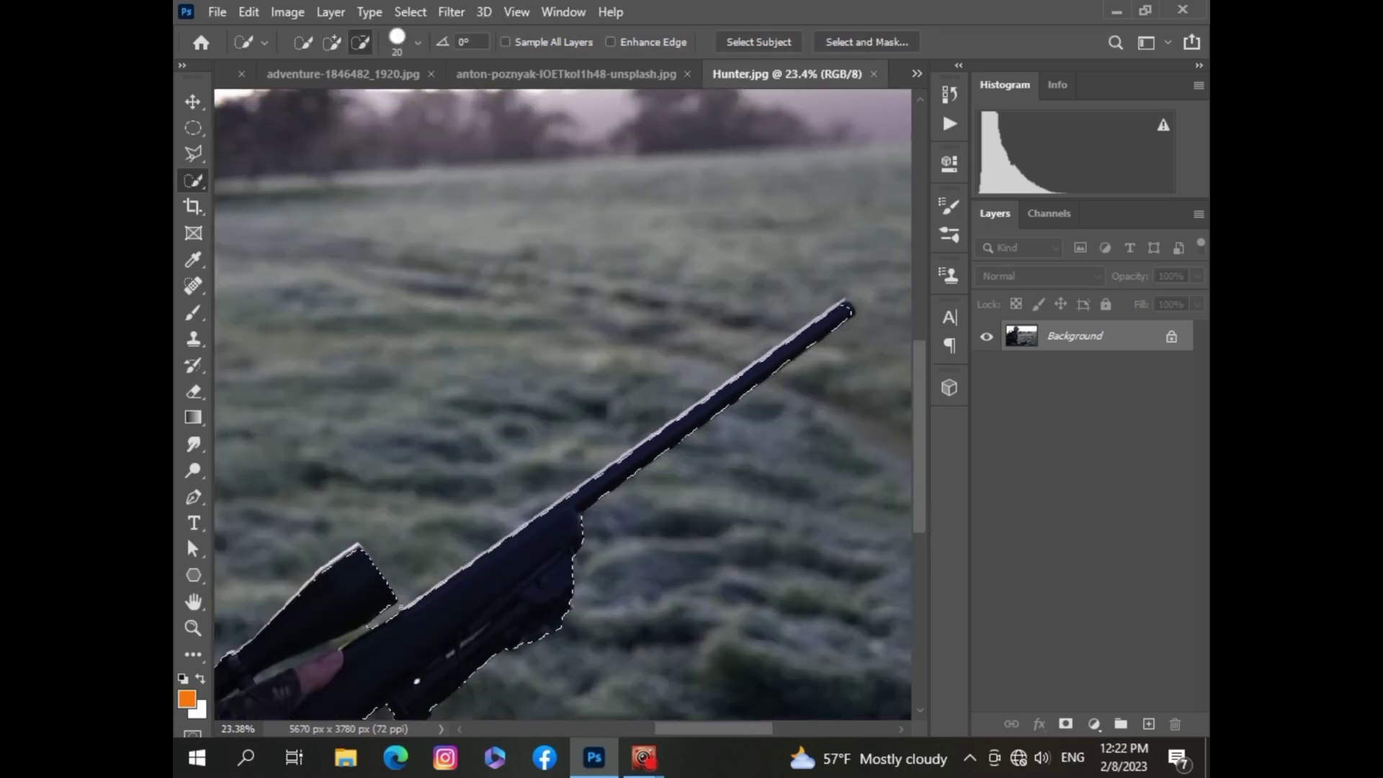
left_click_drag(301, 660, 303, 673)
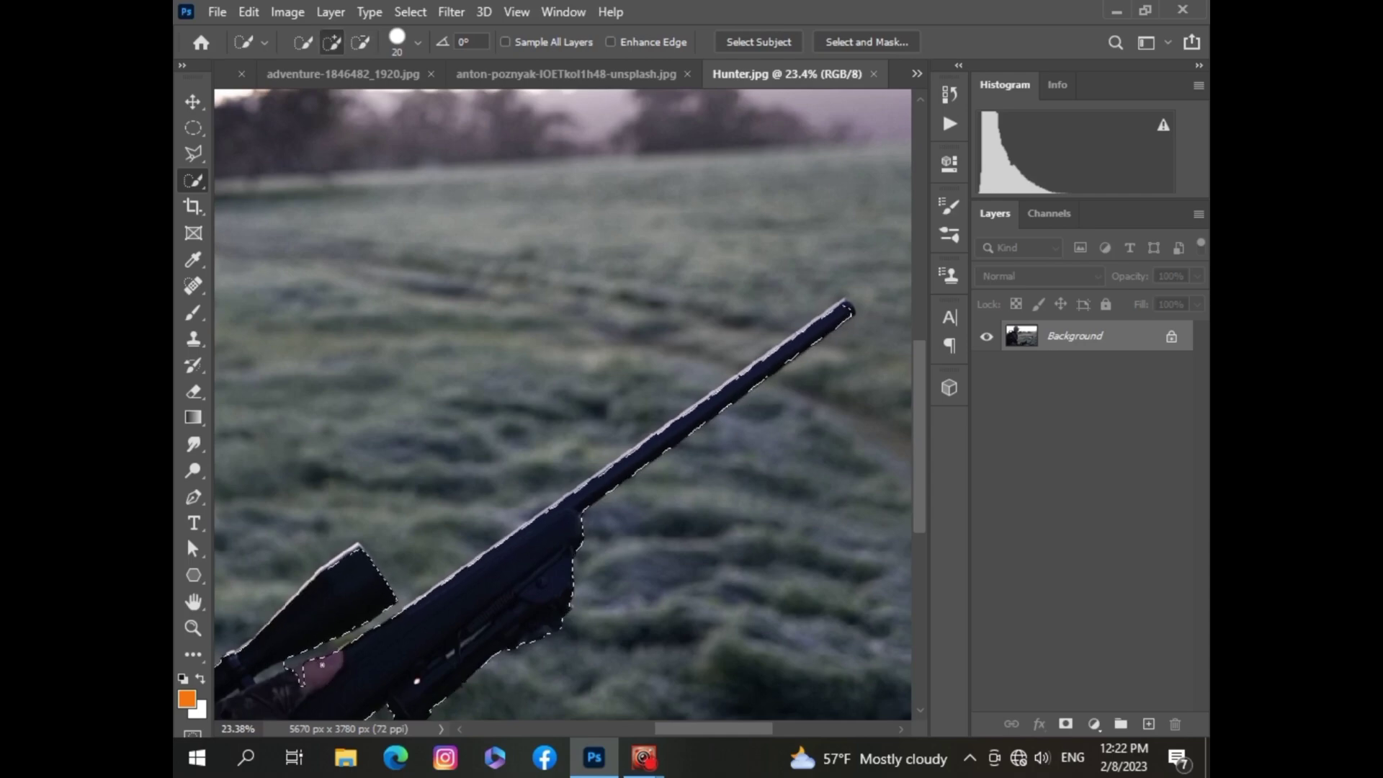
left_click(270, 673, "alt")
left_click_drag(681, 733, 653, 732)
scroll(913, 412, "up", 5)
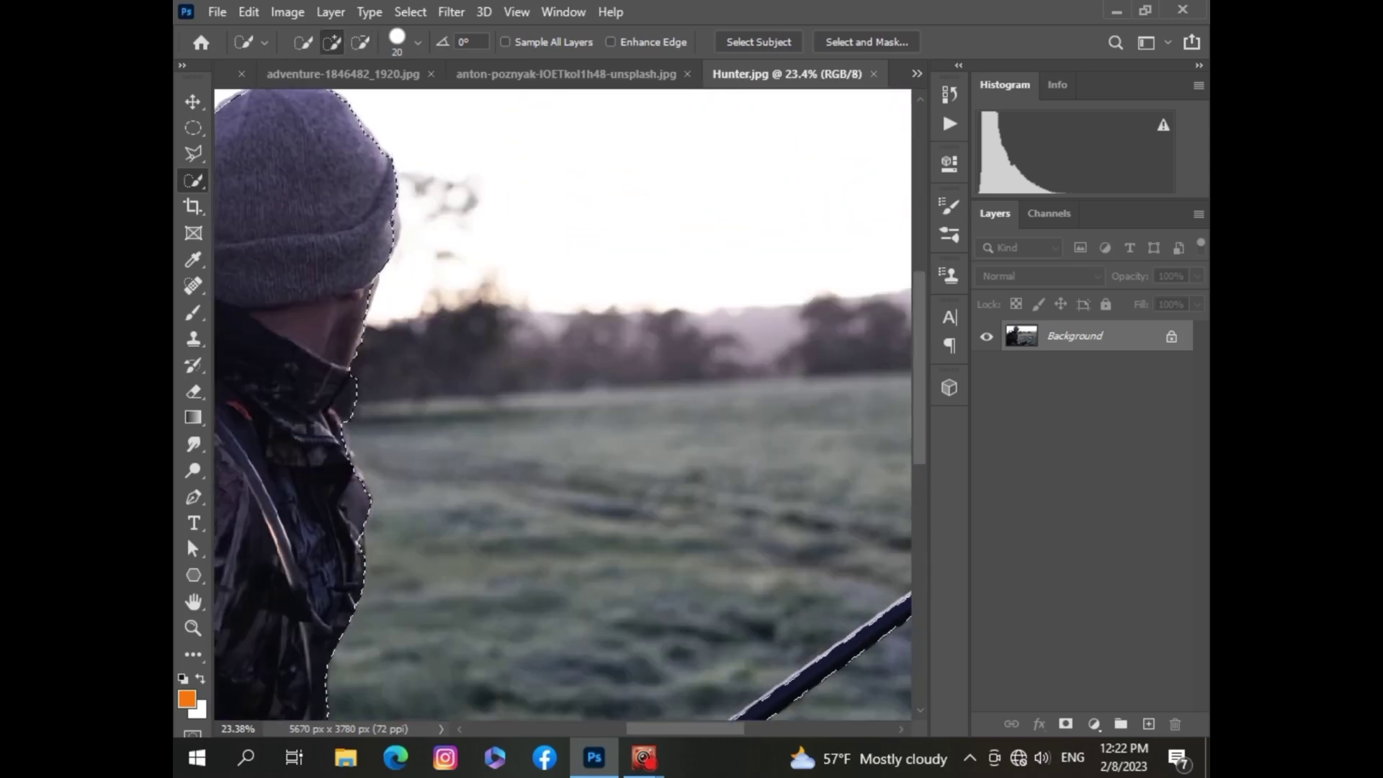
left_click_drag(917, 367, 918, 335)
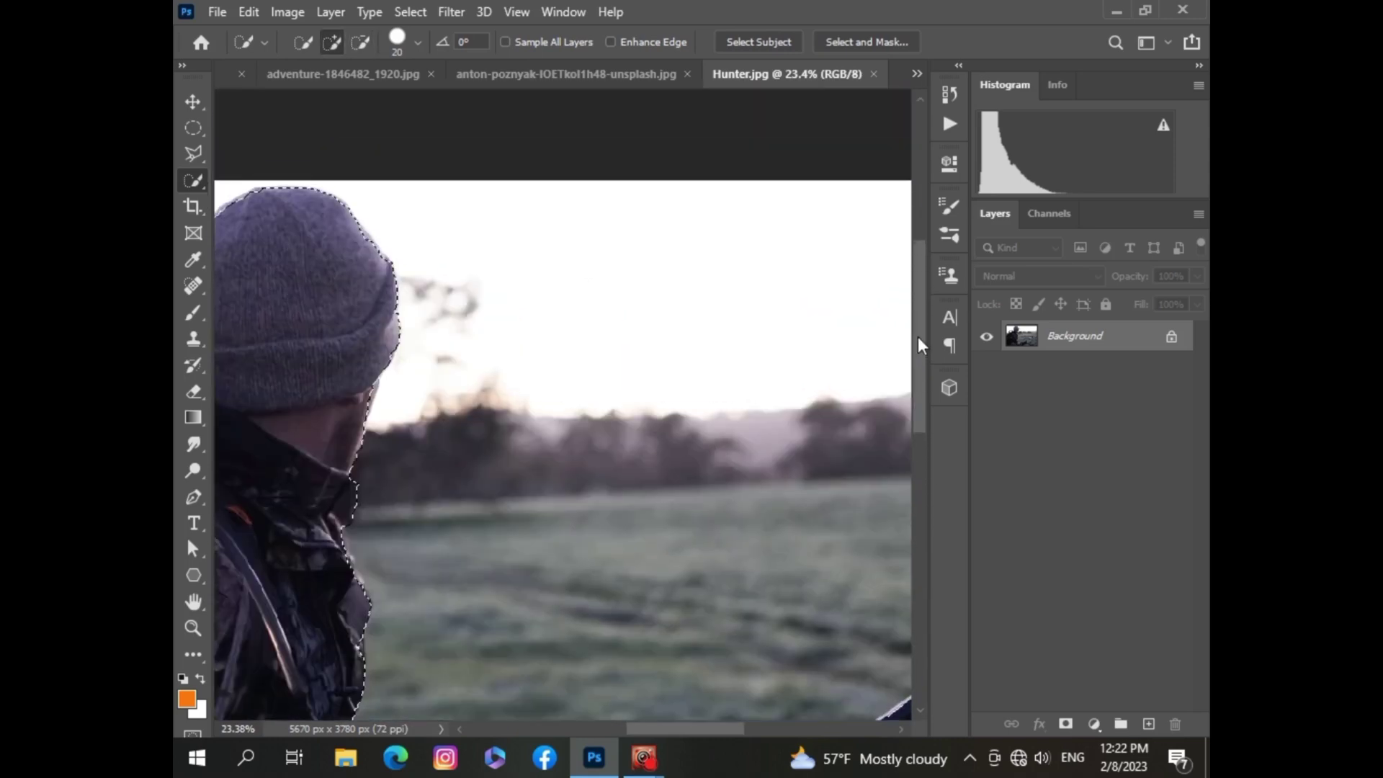
left_click_drag(720, 729, 594, 728)
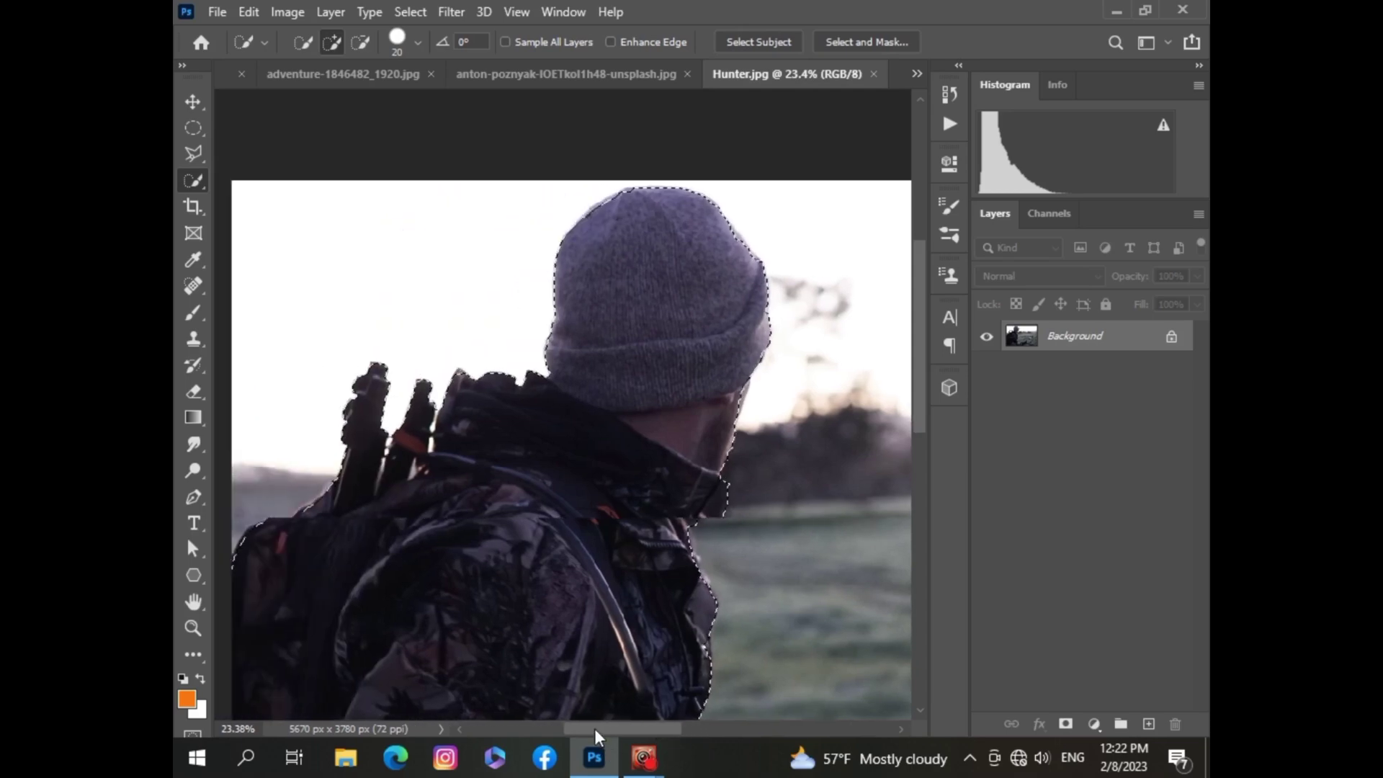
left_click_drag(919, 338, 920, 479)
key("ctrl+0")
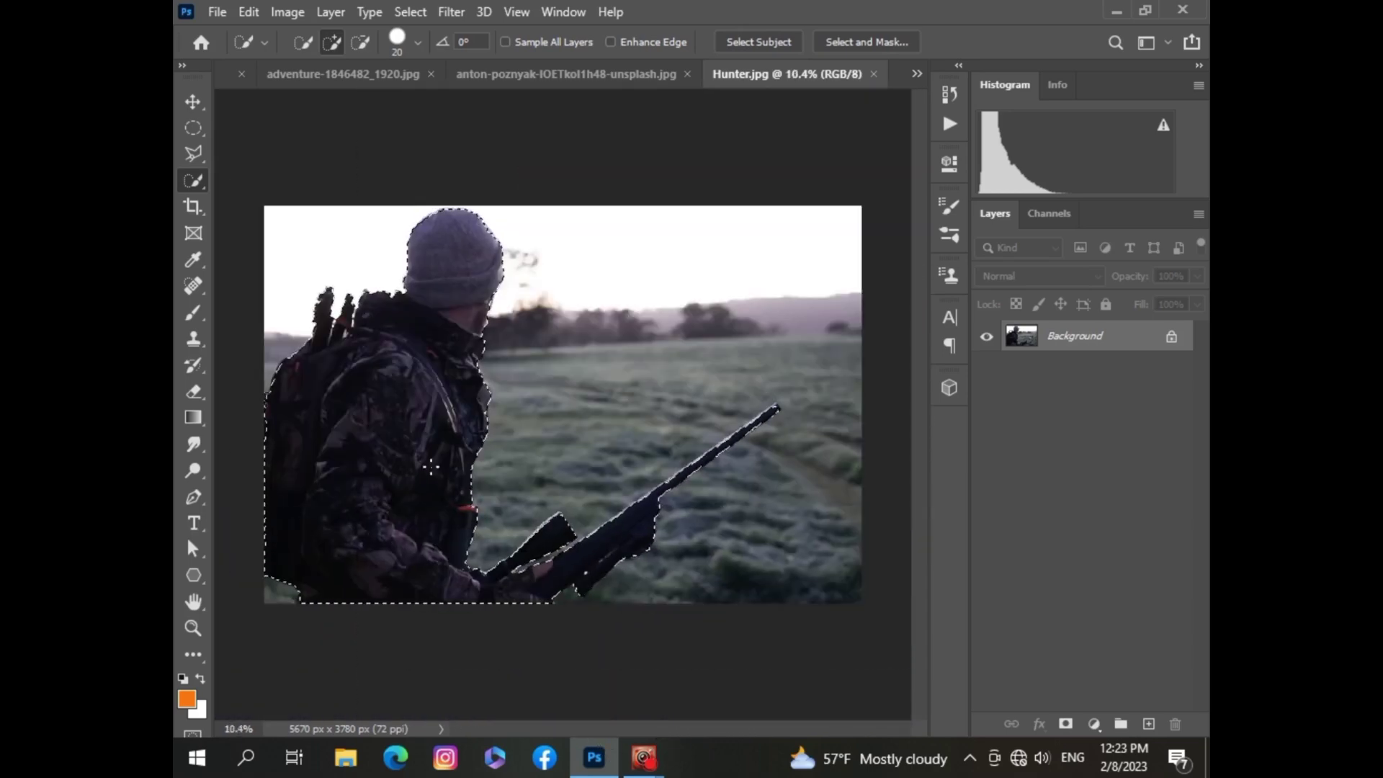
left_click(916, 74)
Step: Paste the selected hunter into the Untitled-1 composite as Layer 6
left_click(655, 77)
key("v")
key("ctrl+v")
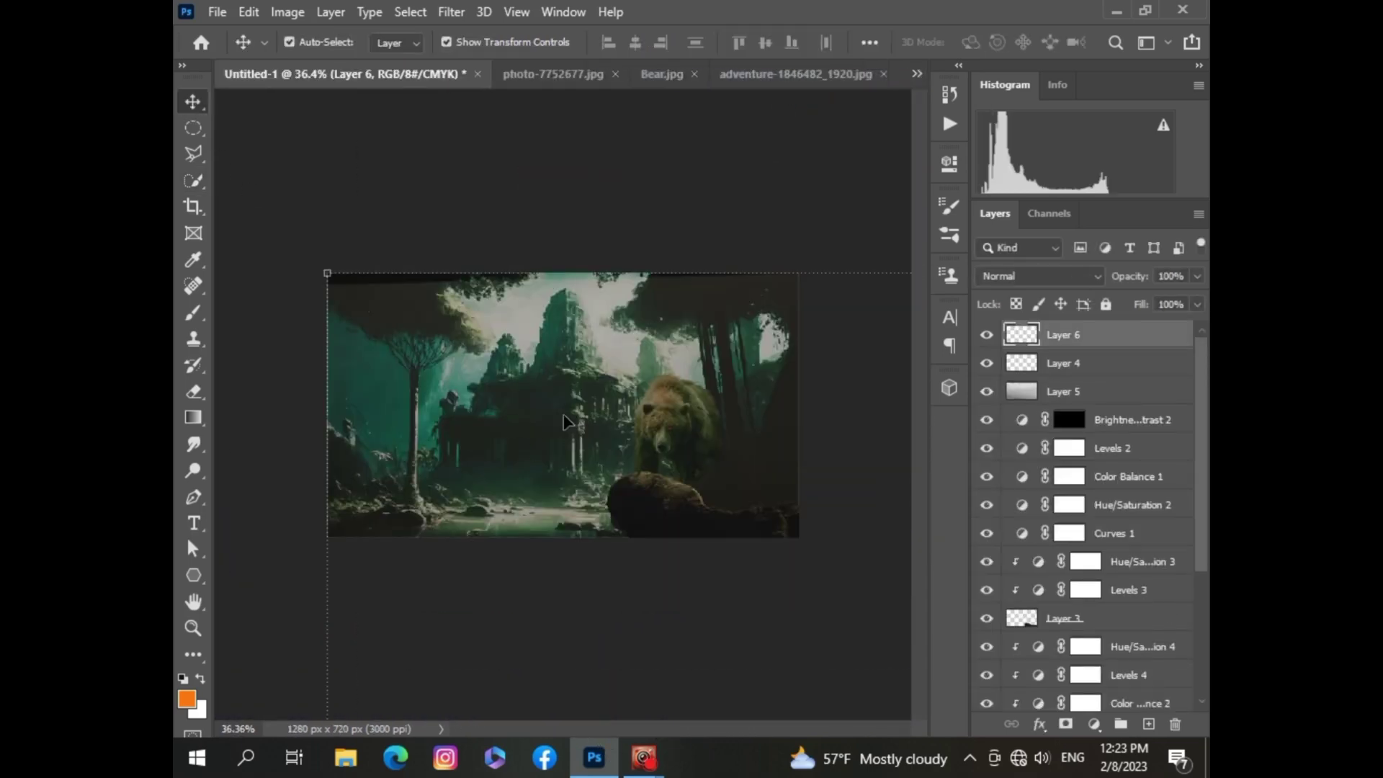
key("ctrl+t")
Step: Scale the hunter to about 11% and place it at the composite's lower-left edge
left_click_drag(331, 273, 564, 469)
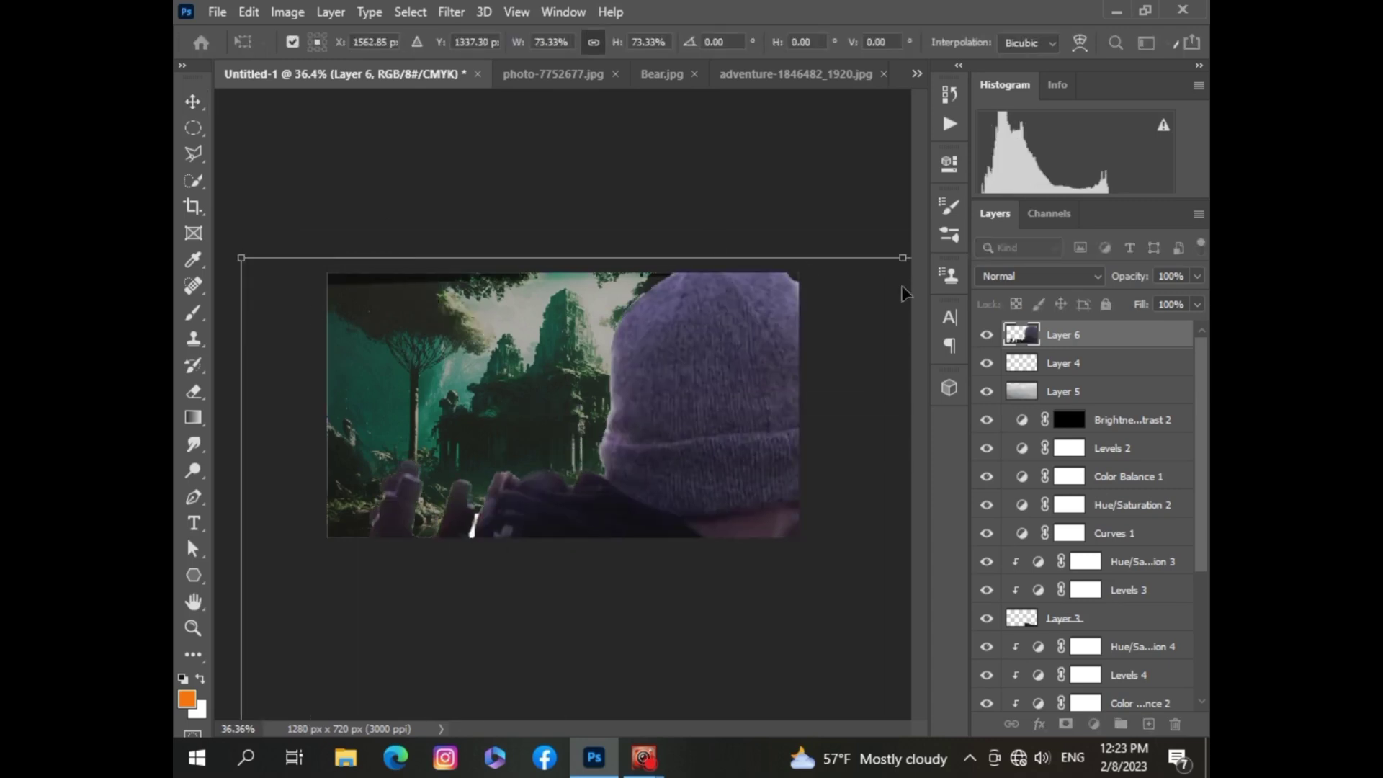
mouse_move(648, 468)
left_mouse_down()
mouse_move(796, 486)
mouse_move(792, 278)
left_mouse_up()
left_click_drag(903, 216, 677, 454)
left_click_drag(843, 472, 668, 428)
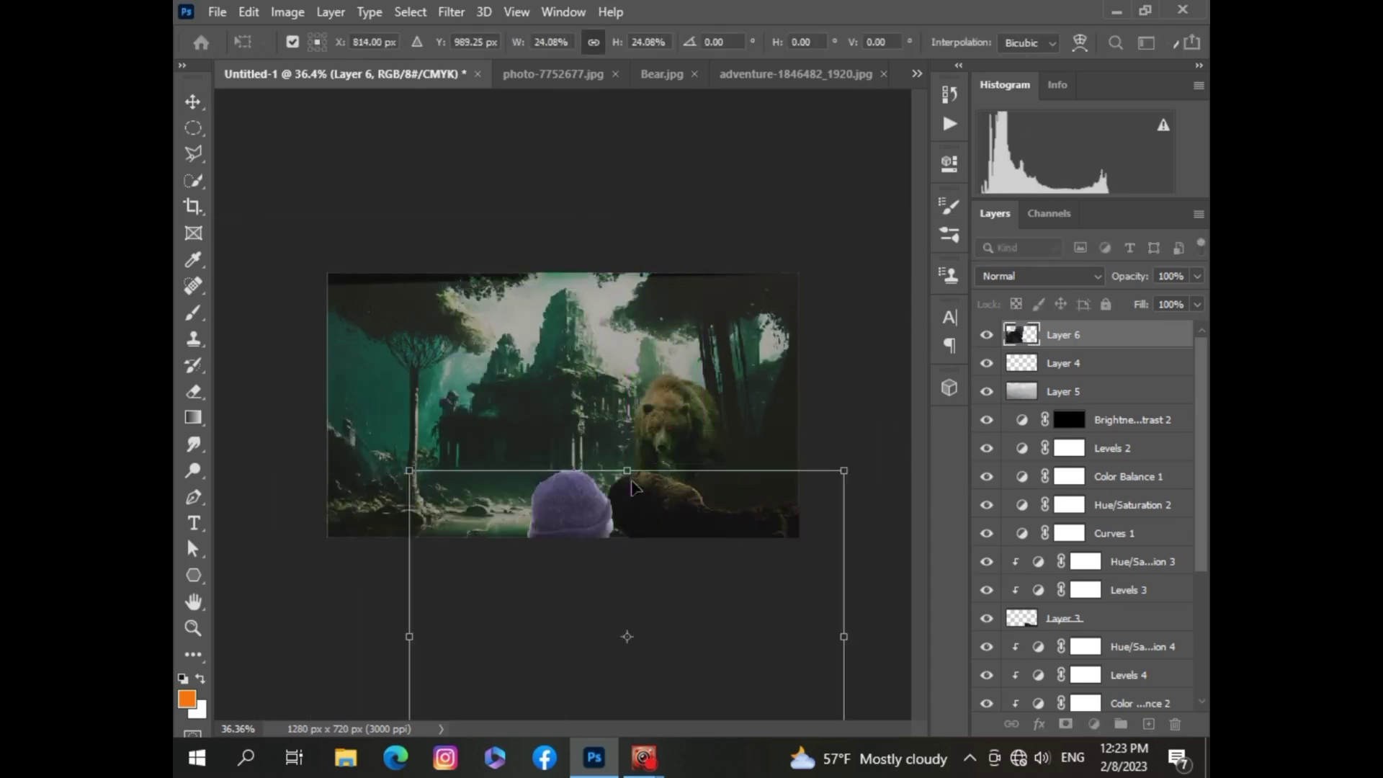
left_click_drag(622, 472, 610, 429)
left_click_drag(569, 504, 404, 492)
left_click_drag(509, 401, 540, 388)
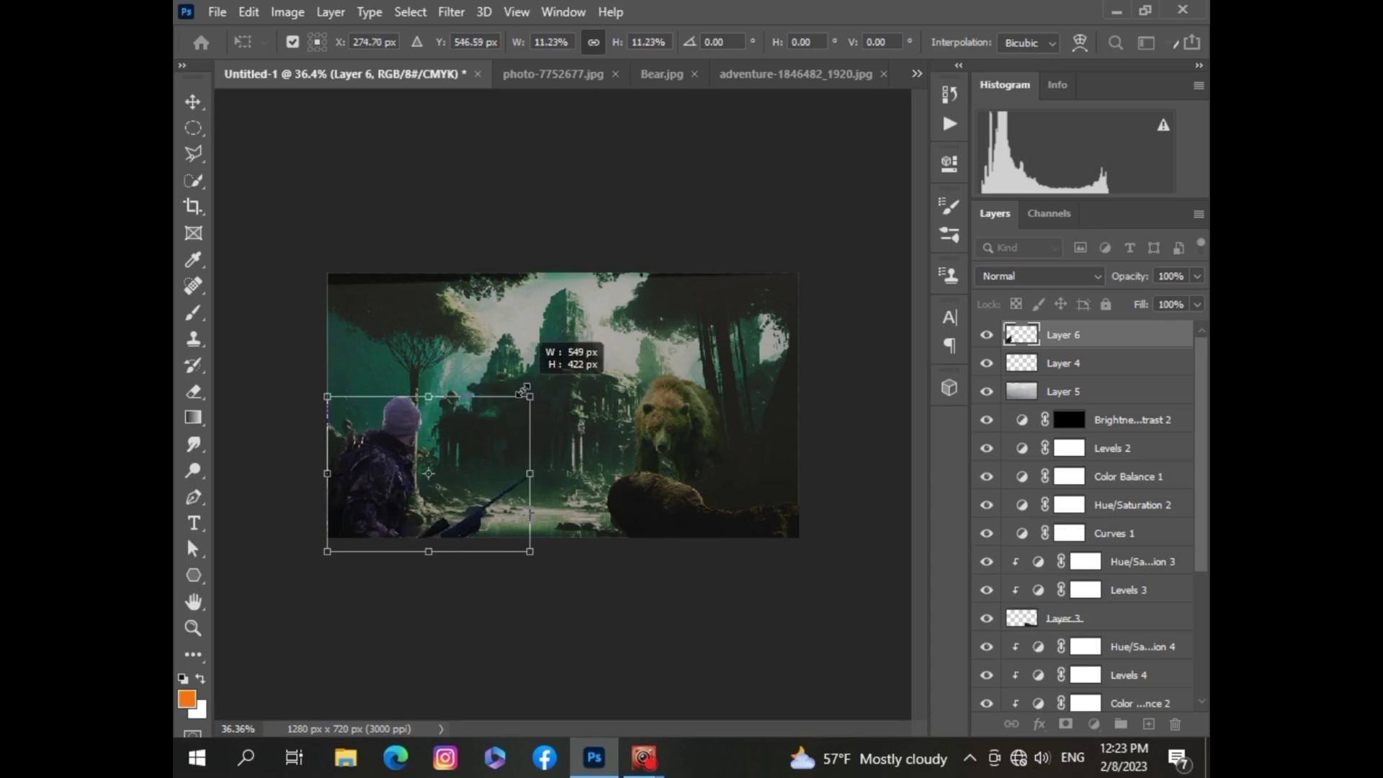
left_click(193, 101)
scroll(461, 637, "up", 1)
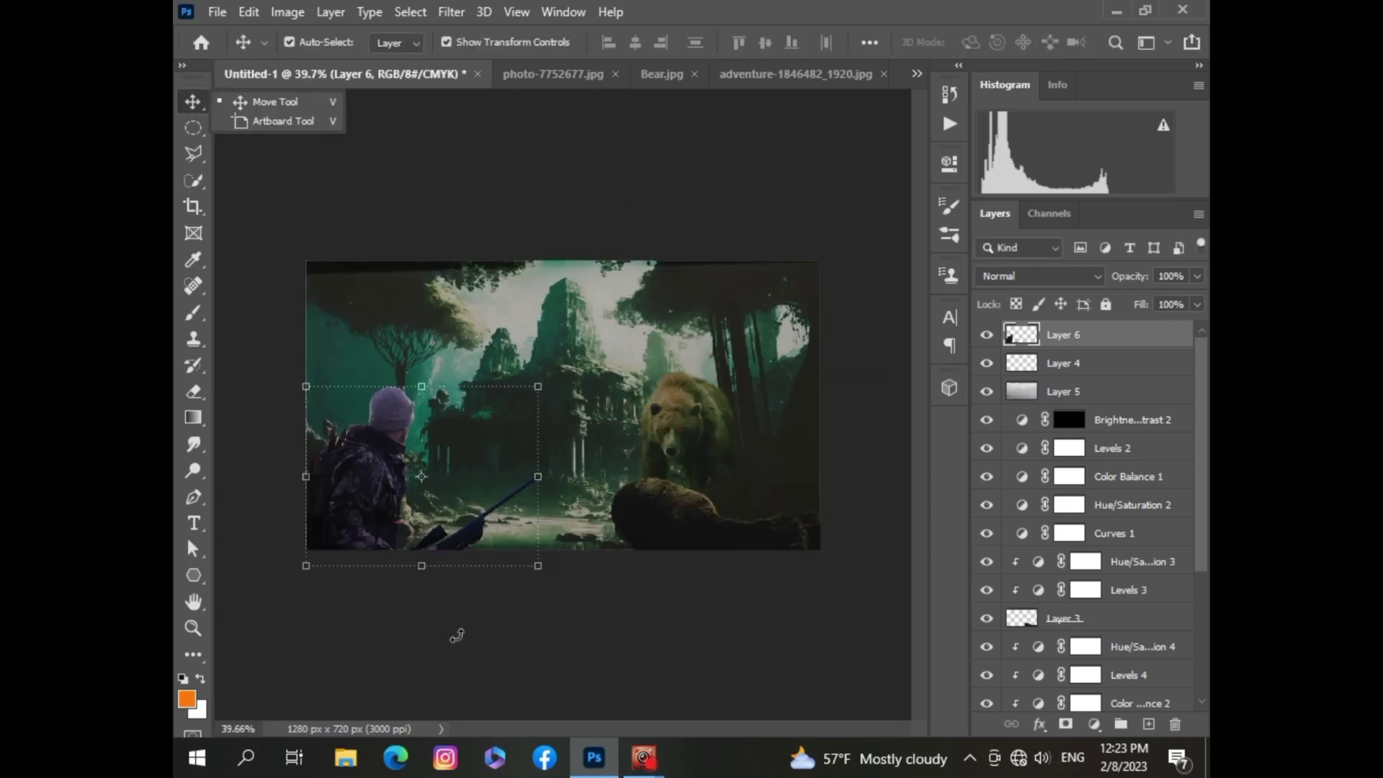
Step: Add a Hue/Saturation adjustment that darkens the hunter with lightness -36
left_click(1093, 723)
left_click(1094, 532)
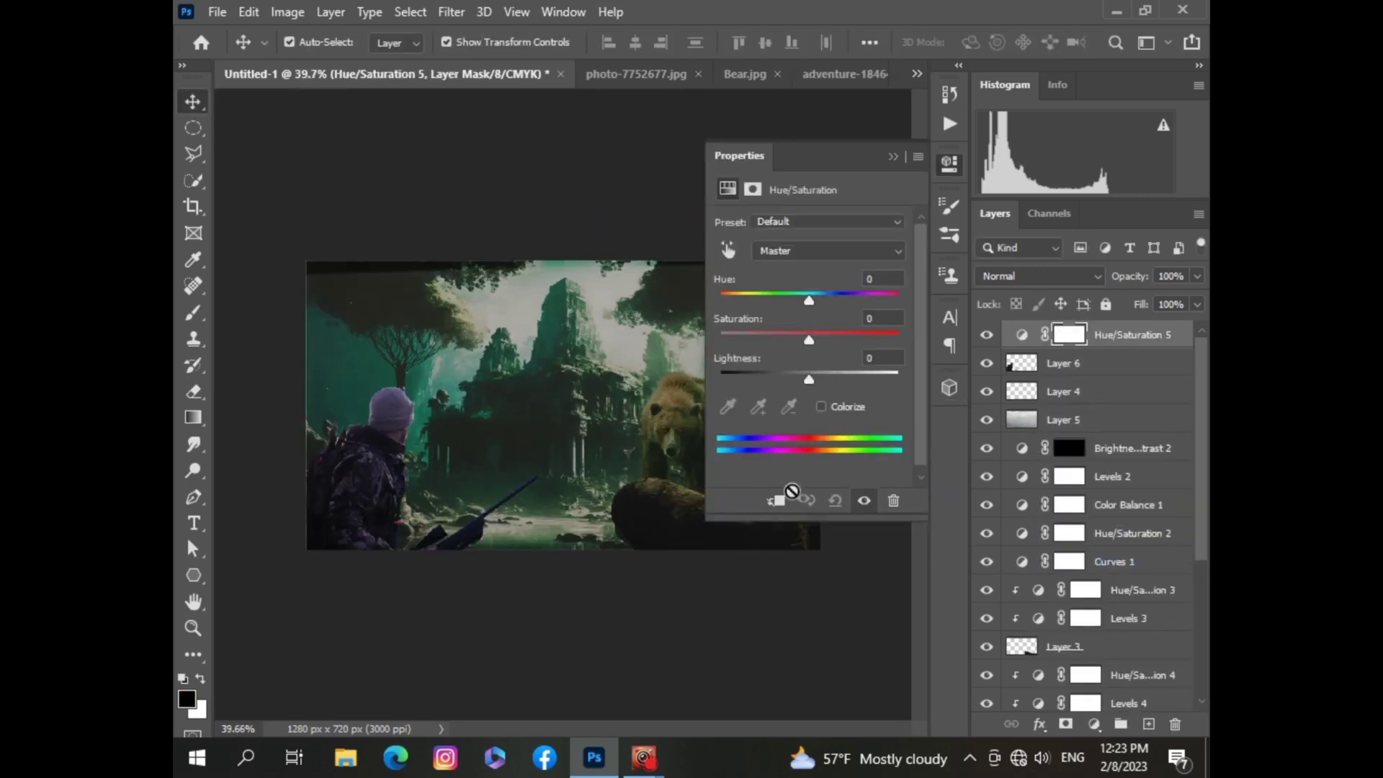
left_click_drag(811, 386, 778, 396)
left_click(374, 497)
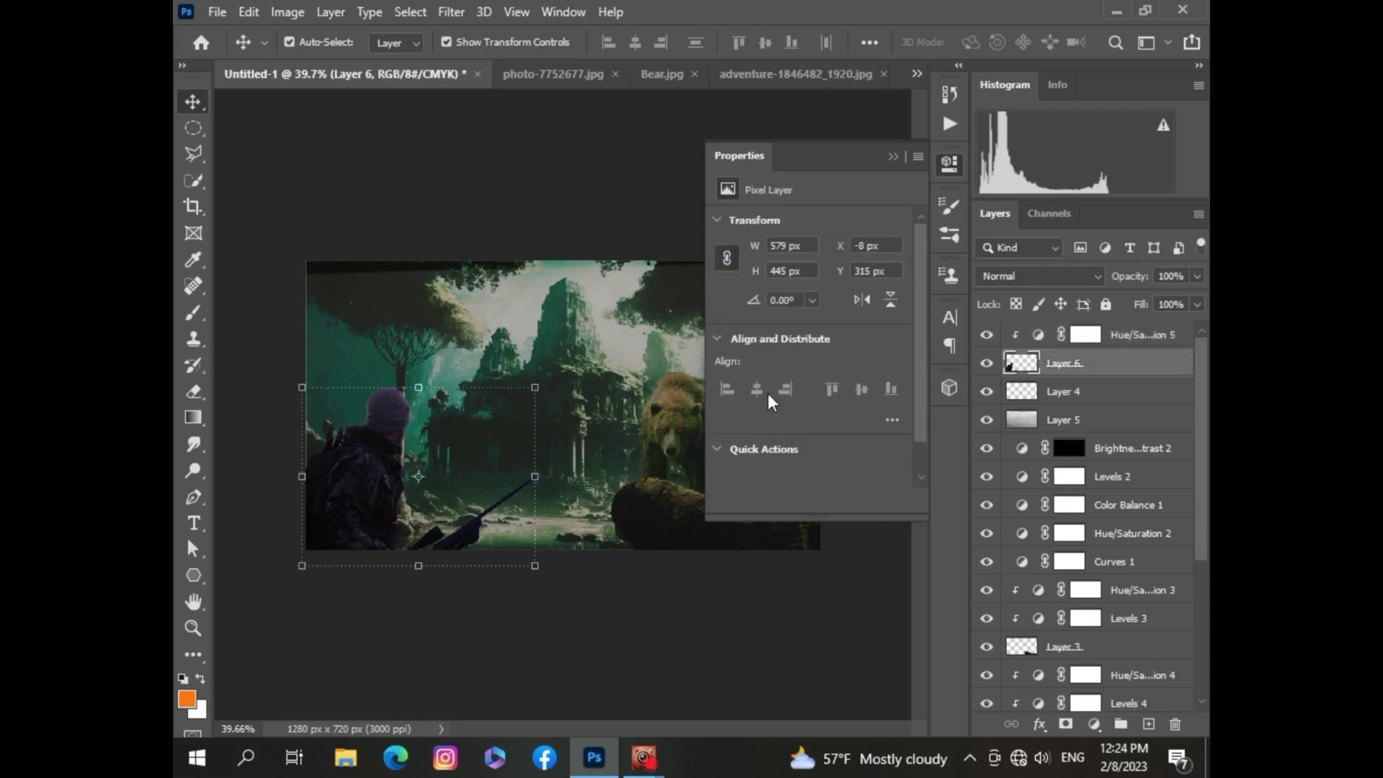
left_click(890, 160)
scroll(386, 642, "down", 2)
scroll(386, 642, "up", 4)
scroll(370, 596, "down", 3)
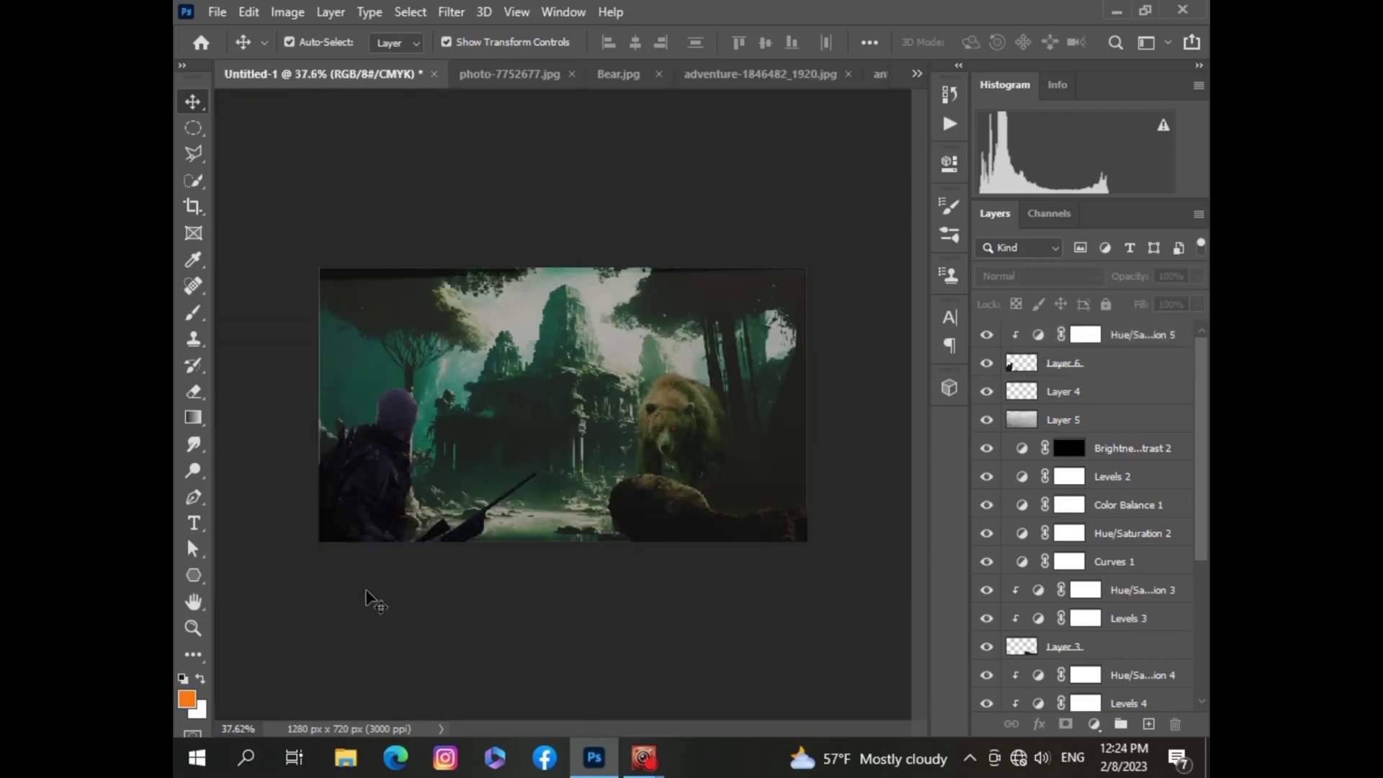
Step: Add a second Hue/Saturation adjustment shifting the hunter's hue toward the jungle's tones
left_click(1094, 724)
left_click(1127, 522)
left_click_drag(809, 301, 765, 301)
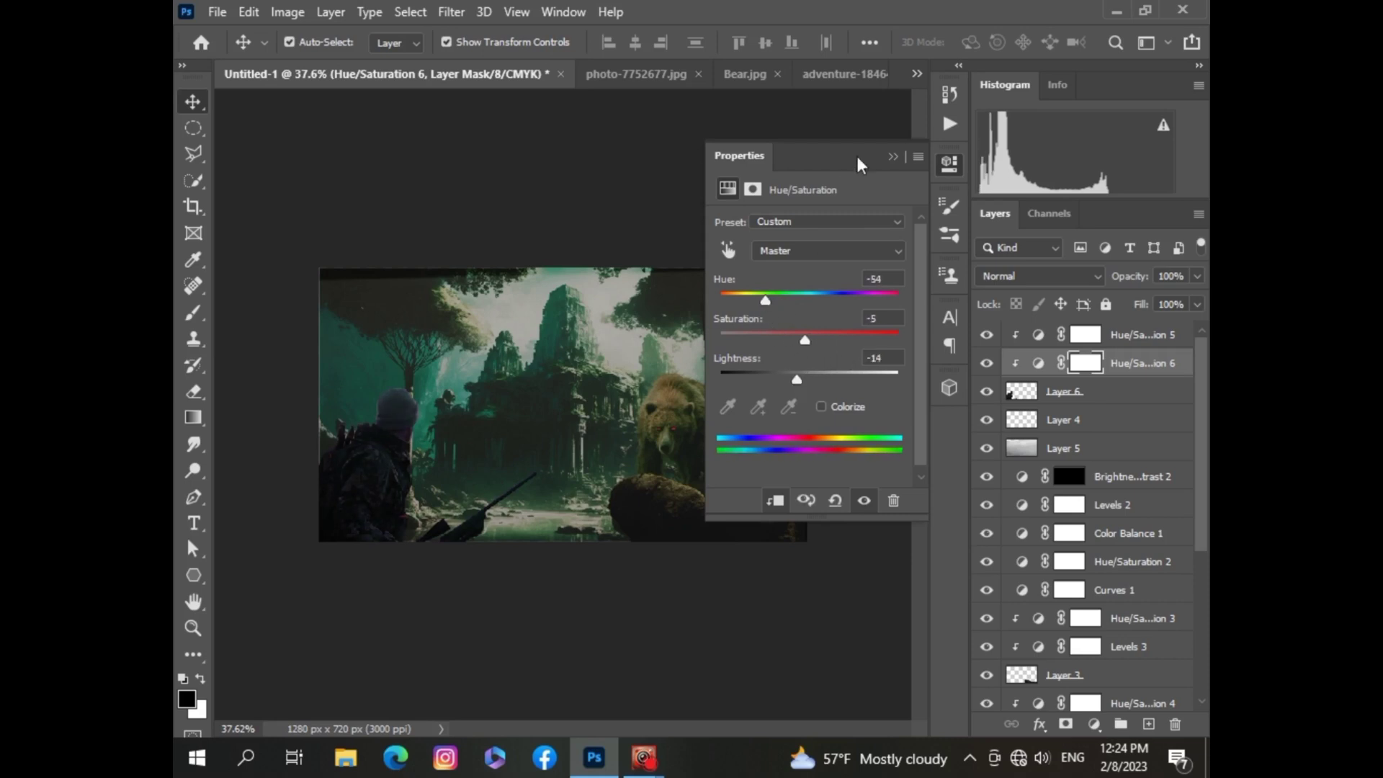
left_click(891, 157)
scroll(509, 571, "down", 2)
left_click(412, 489)
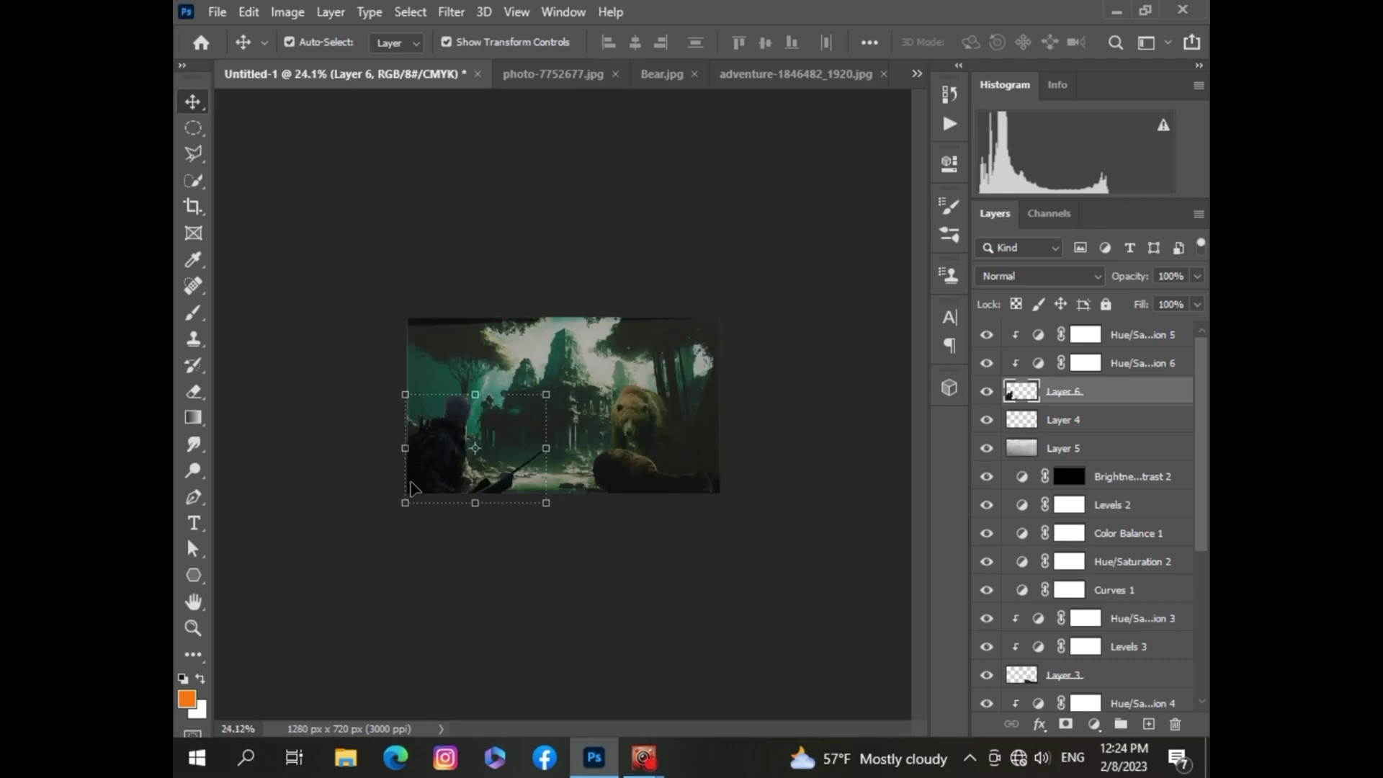
scroll(412, 489, "up", 1)
Step: Add a clipped Curves adjustment and a Levels adjustment with output white lowered to 174
left_click(1094, 724)
left_click(1094, 465)
left_click(875, 144)
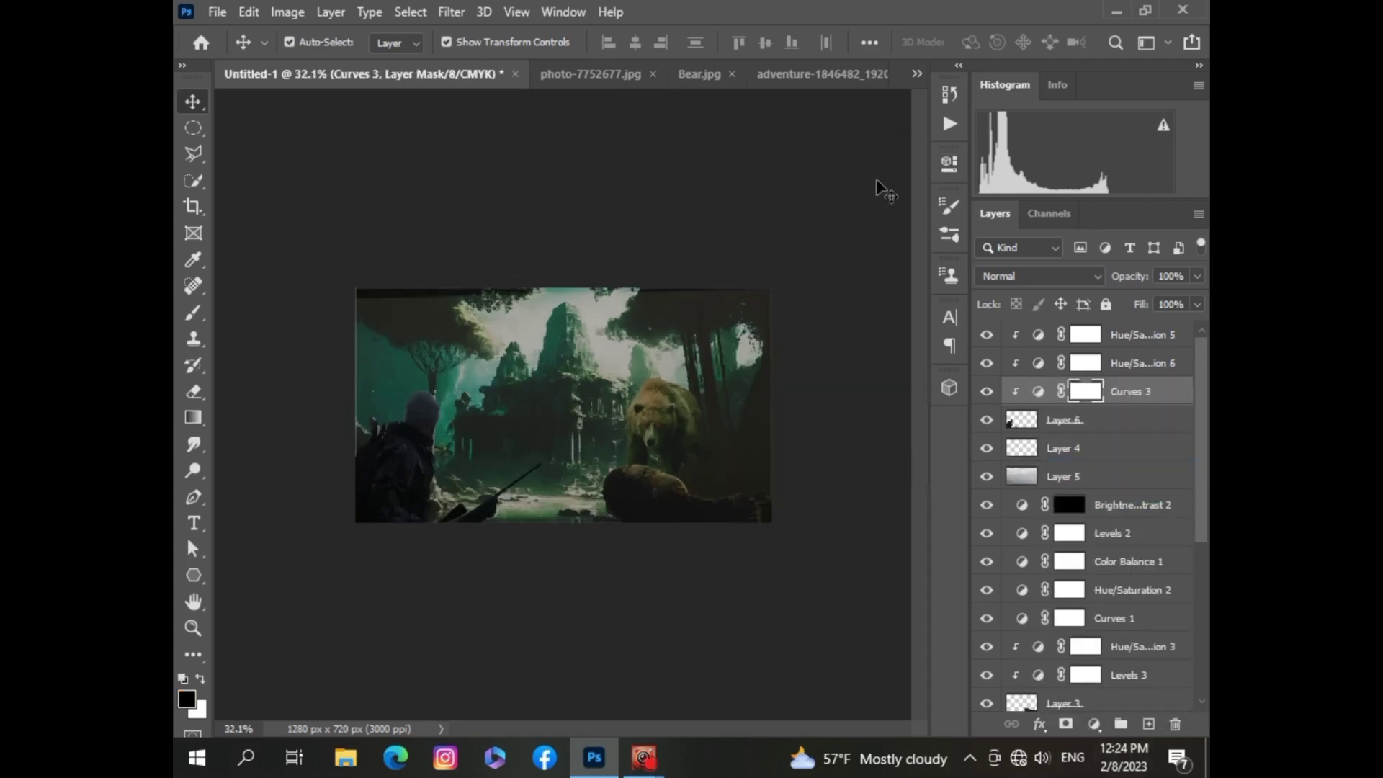
left_click(1094, 724)
left_click(1102, 453)
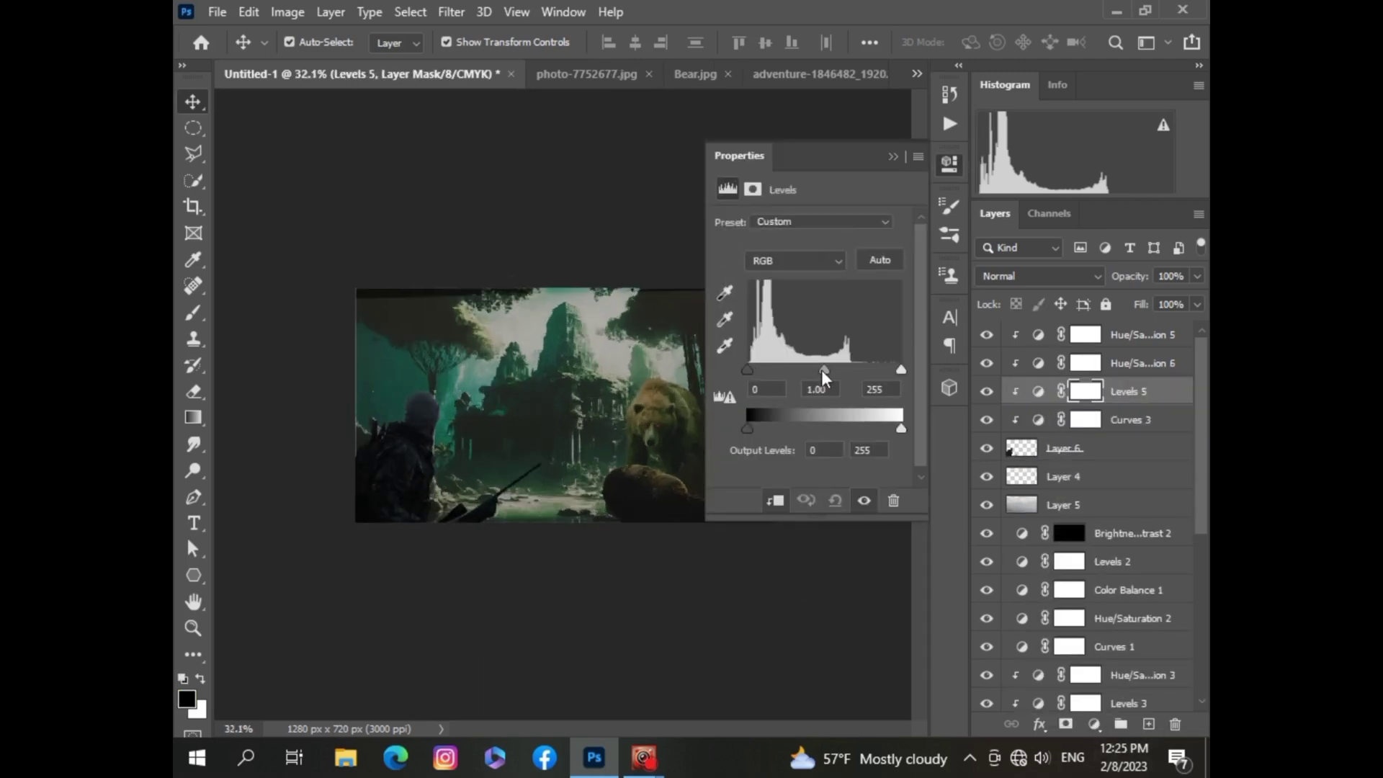
left_click_drag(901, 425, 853, 426)
left_click(893, 156)
scroll(469, 636, "up", 3)
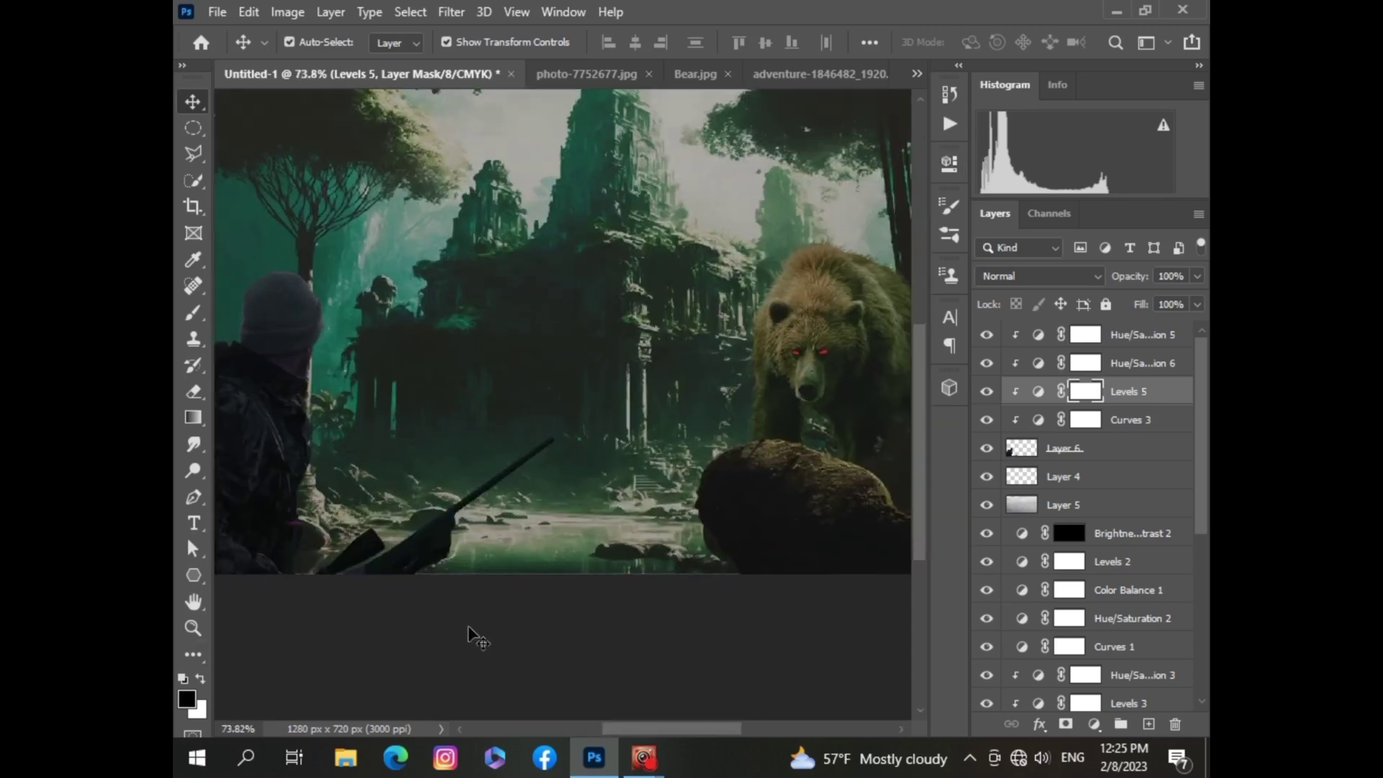
scroll(469, 636, "down", 2)
scroll(468, 636, "up", 1)
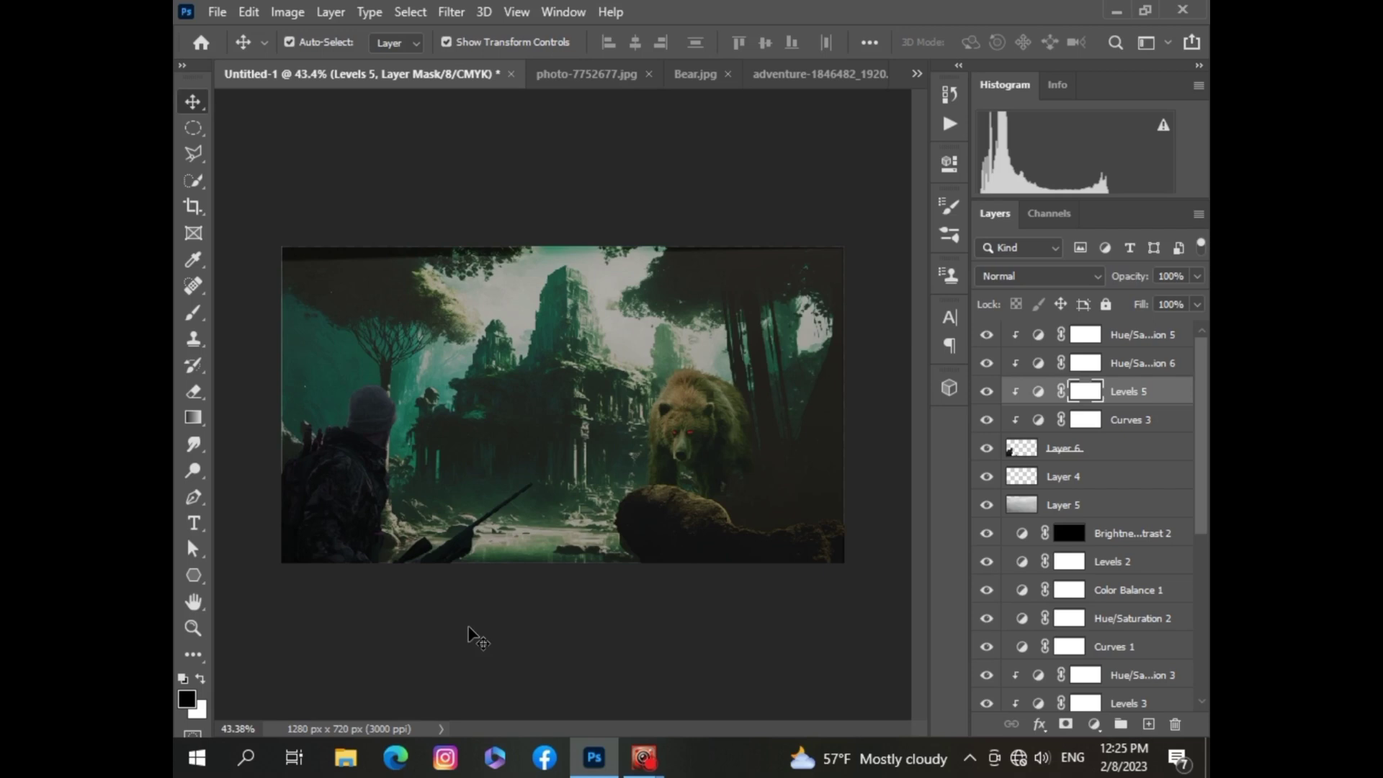
Step: Add a Color Balance adjustment for the hunter and switch its tone range to Shadows
left_click(1094, 725)
left_click(1112, 546)
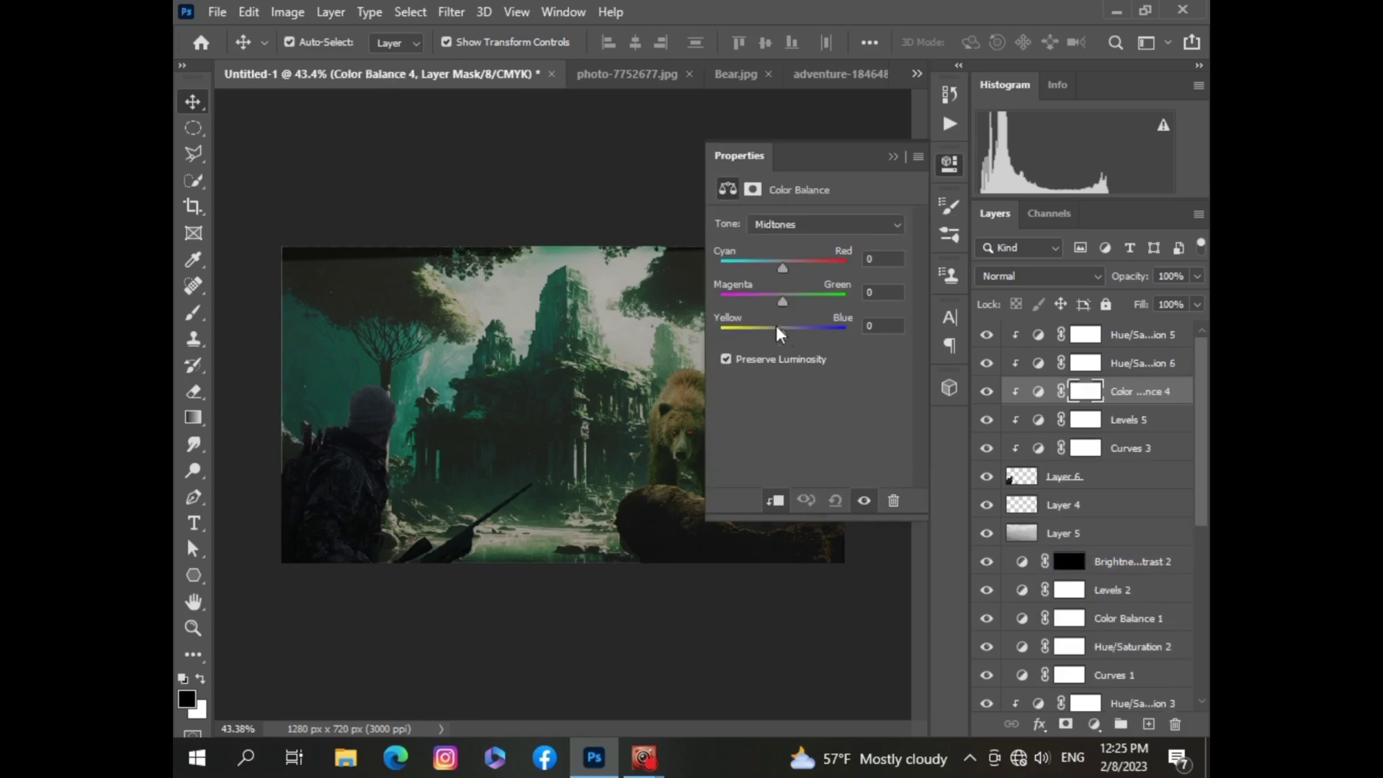
left_click(864, 224)
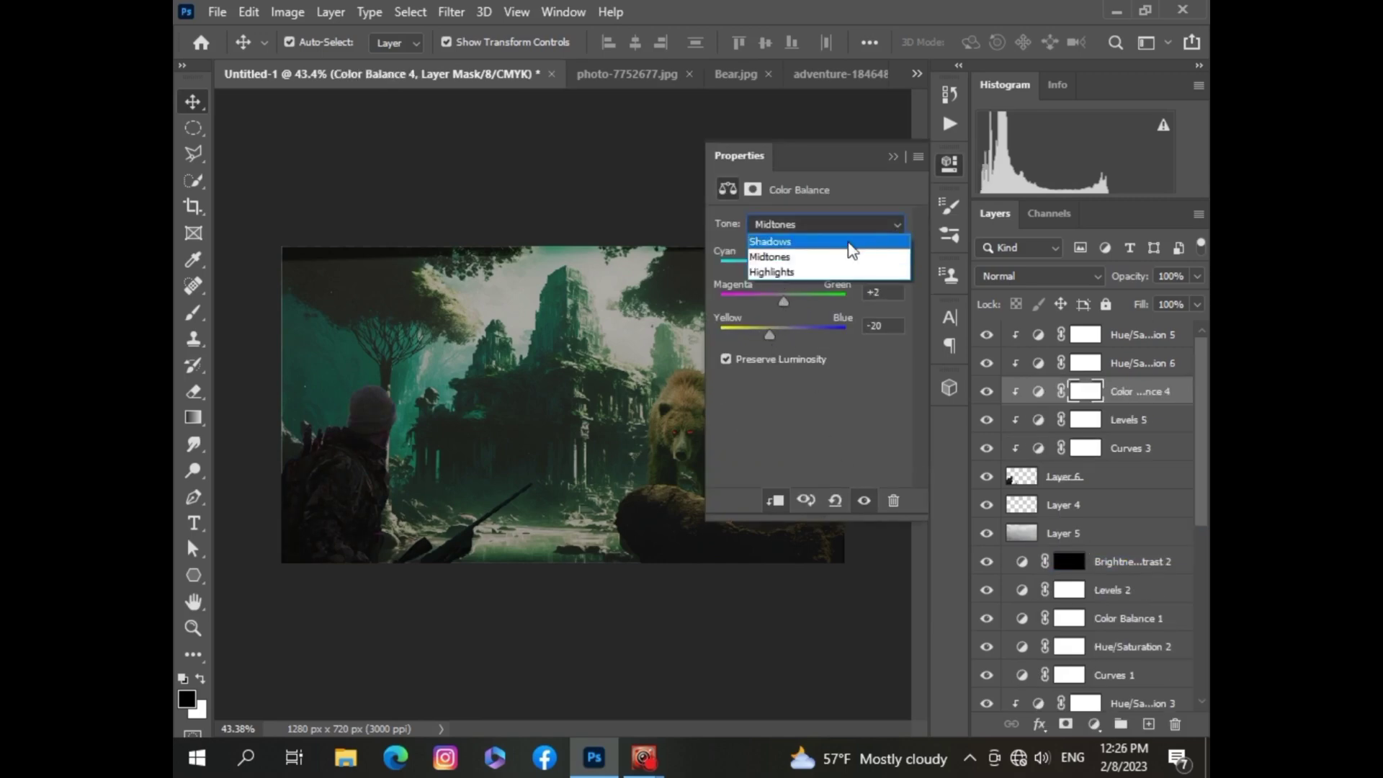
left_click(828, 242)
left_click(949, 162)
scroll(322, 436, "up", 1)
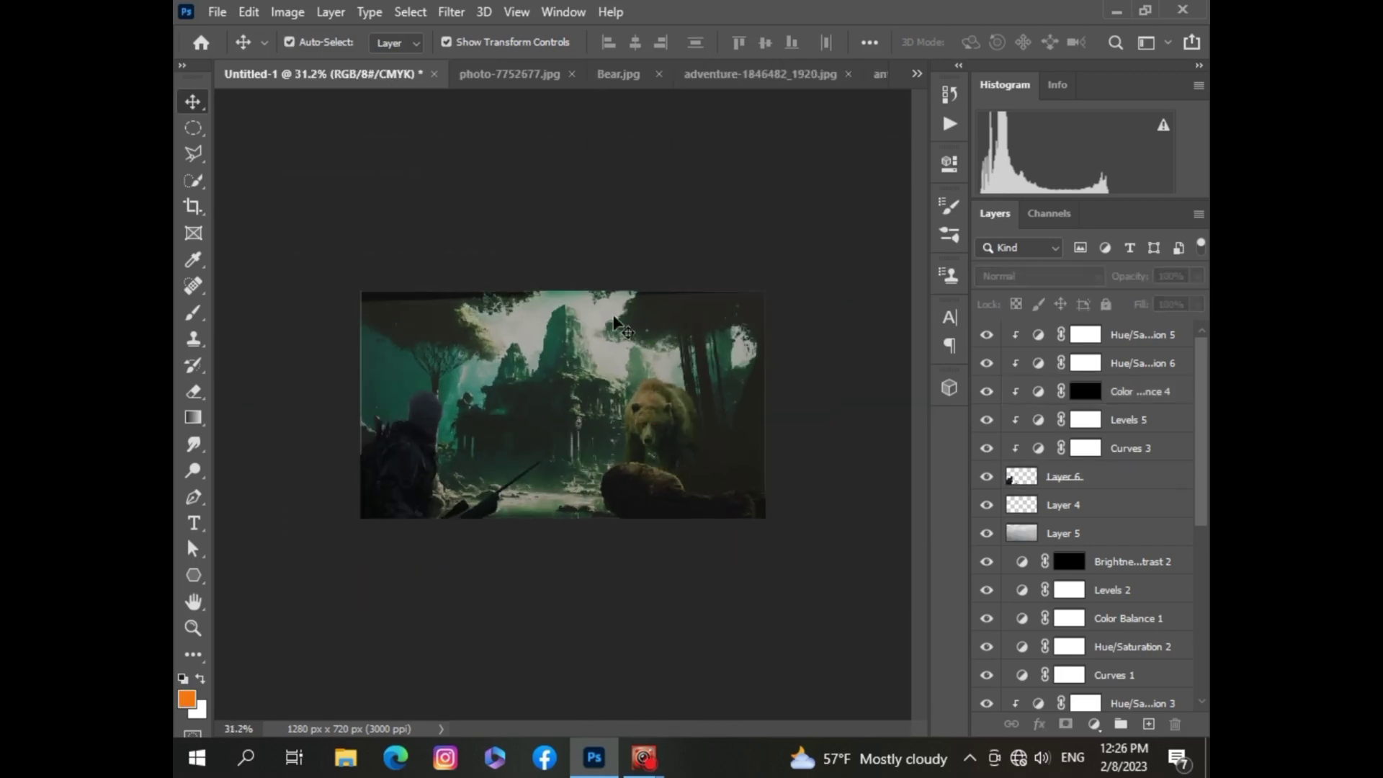
Step: Commit a free transform on Layer 5 and zoom out to view the whole composite
left_click(612, 319)
key("ctrl+t")
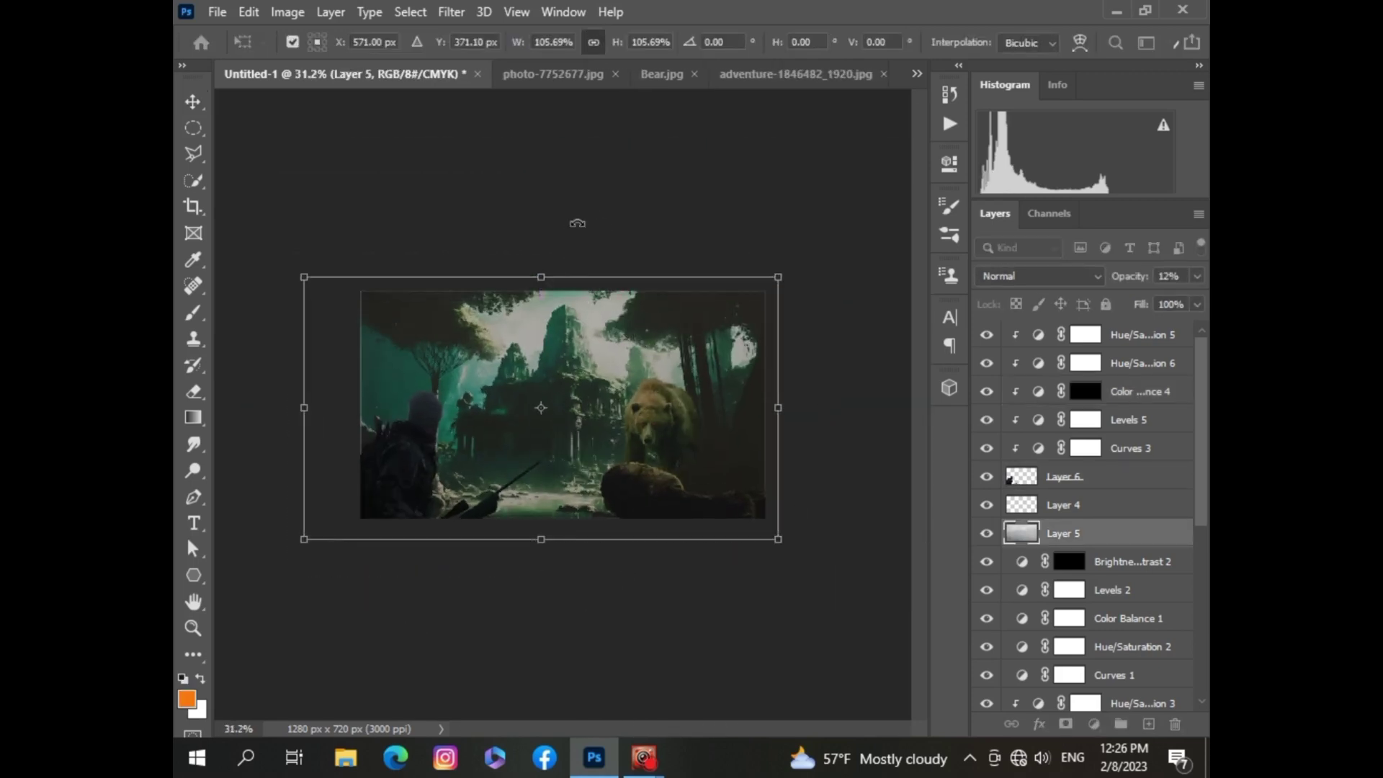
key("Return")
scroll(440, 579, "up", 5)
scroll(446, 585, "down", 3)
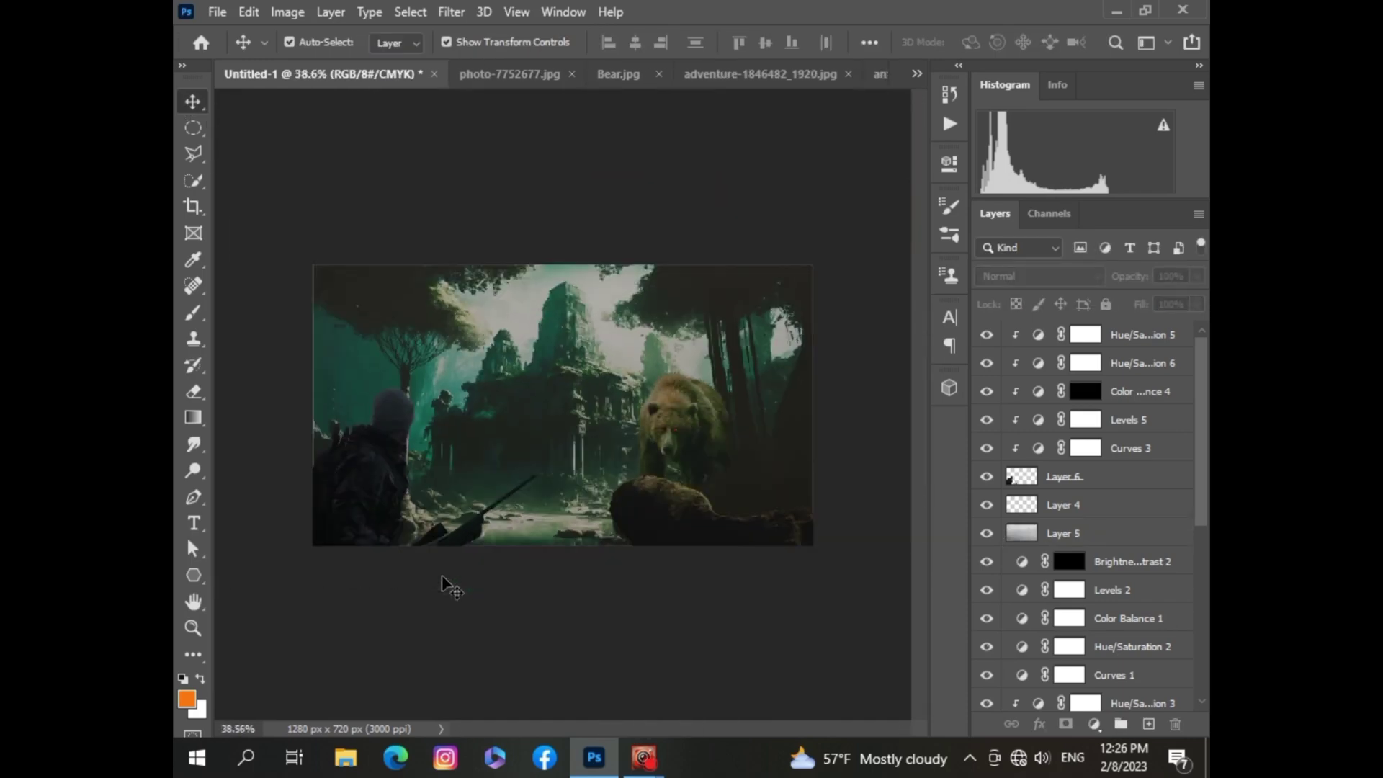
scroll(440, 579, "down", 2)
scroll(440, 579, "up", 1)
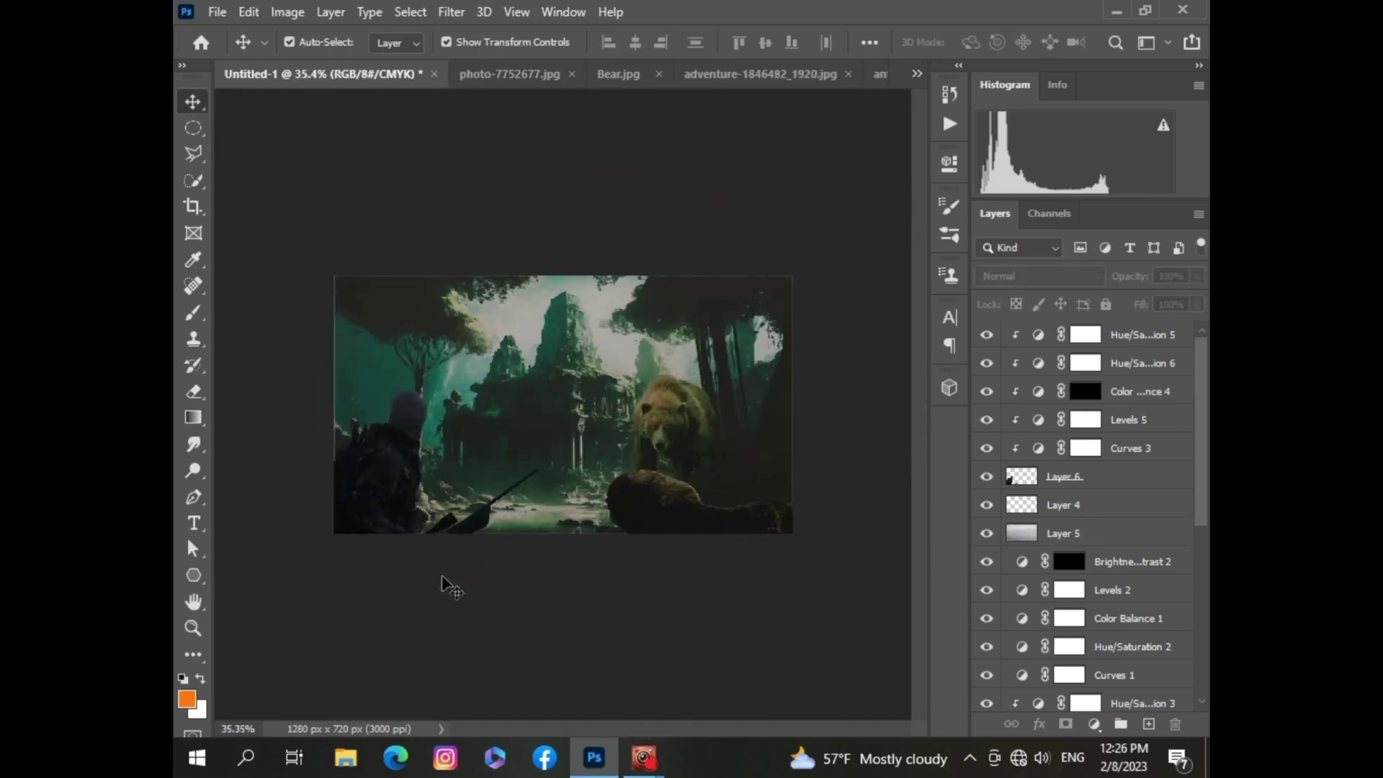
scroll(443, 584, "down", 1)
scroll(445, 581, "up", 1)
scroll(446, 579, "down", 1)
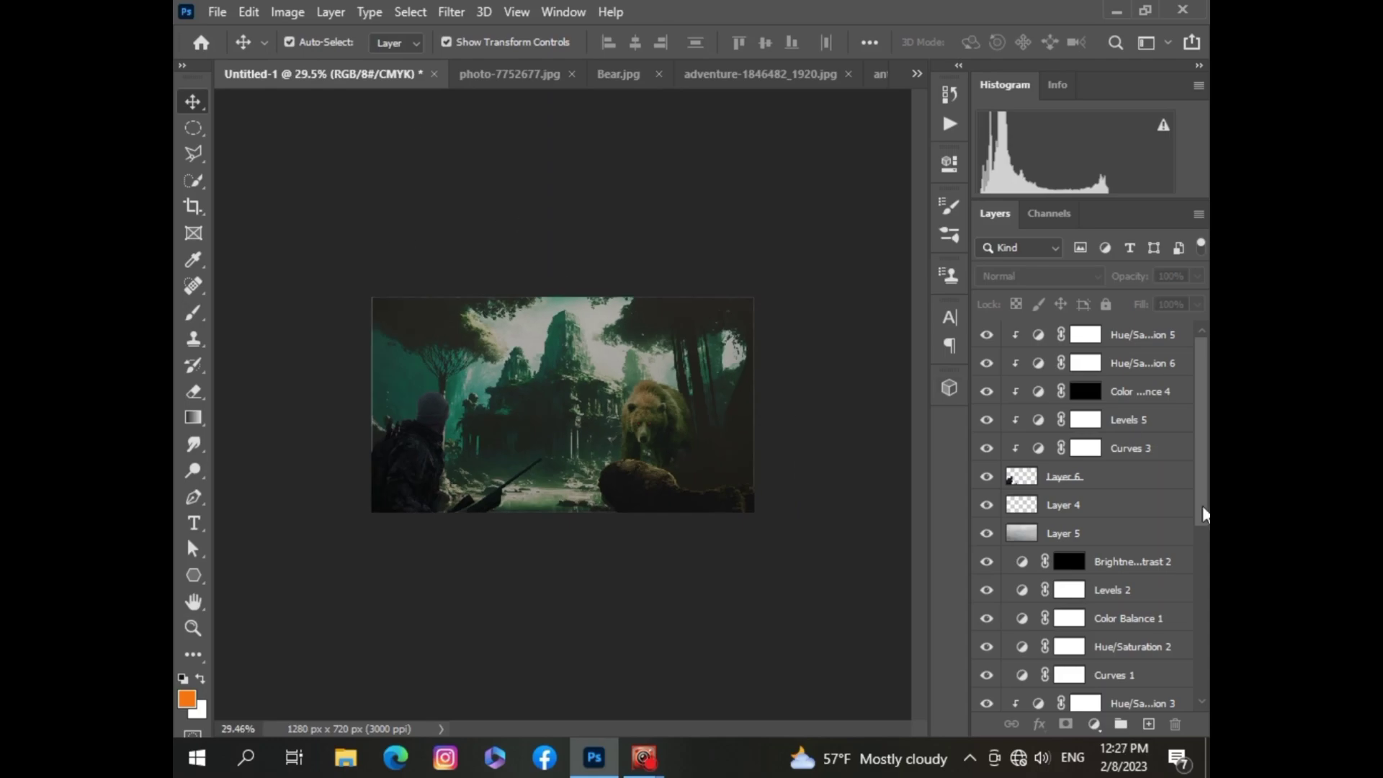
Step: Dismiss the Filter menu without choosing anything and reselect the hunter's Layer 6
left_click(450, 12)
left_click(385, 156)
left_click(1030, 481)
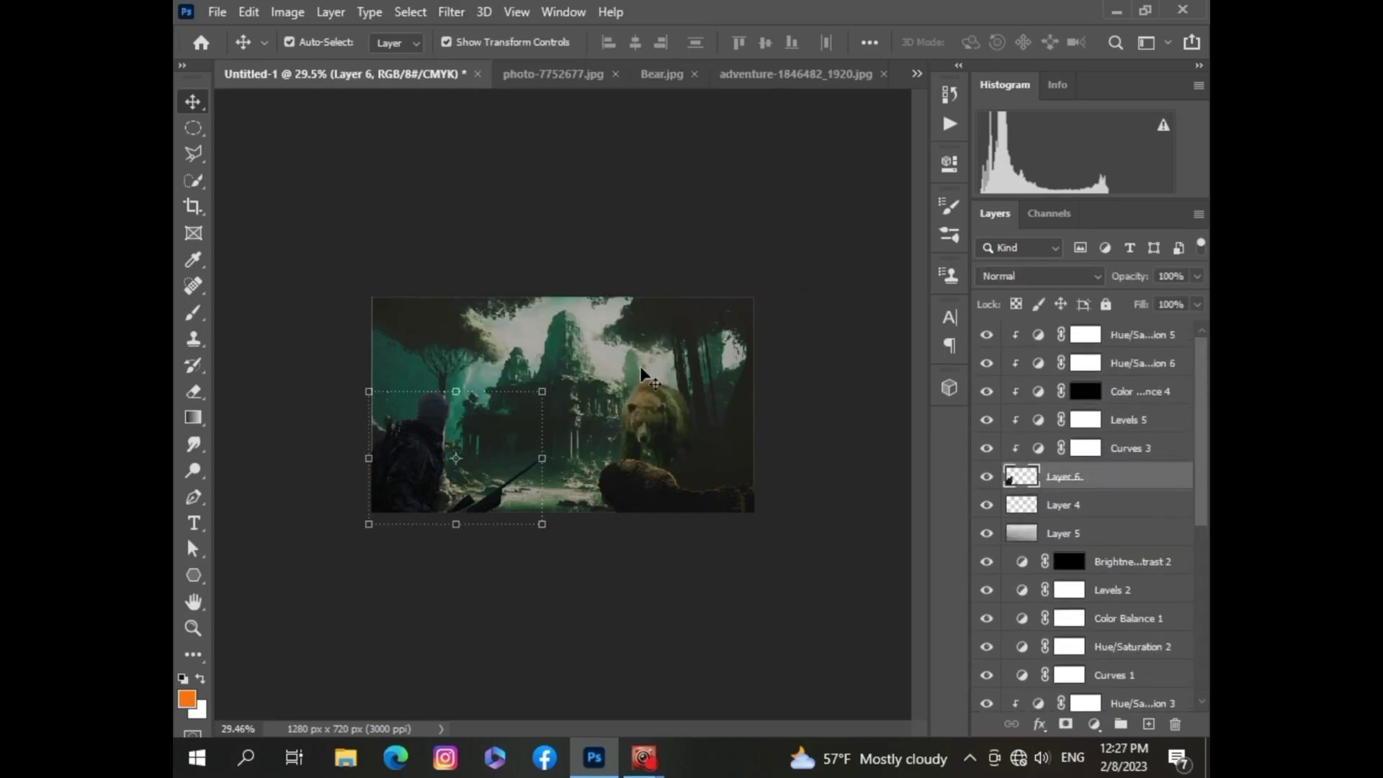